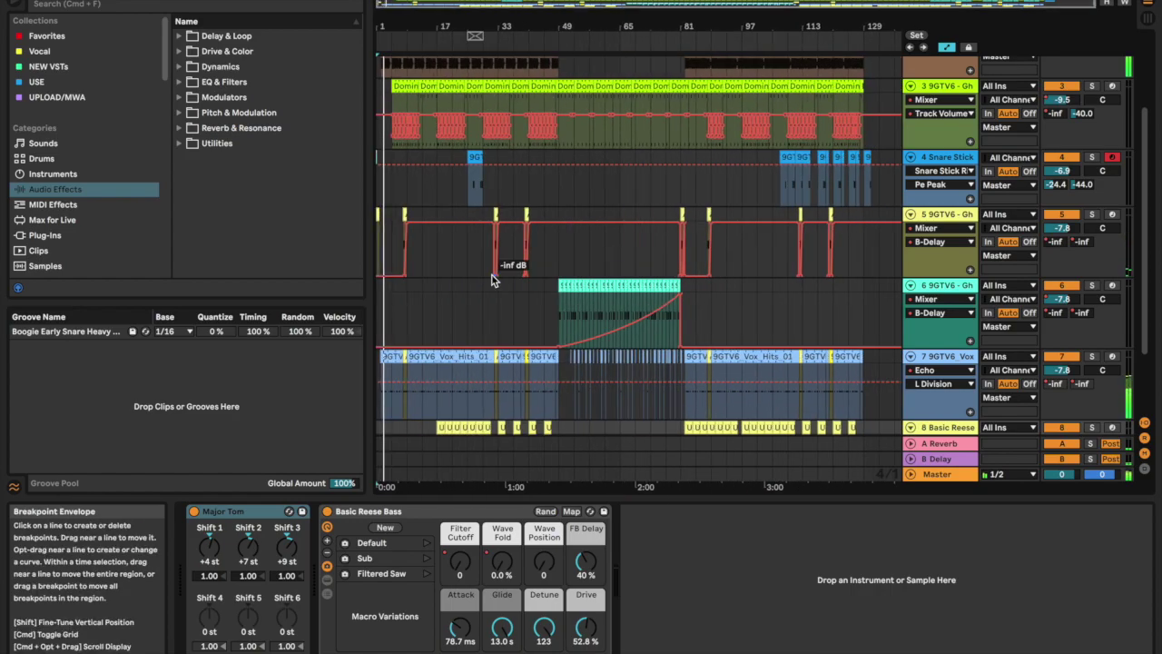
# - Review the tracks, clips and automation curves across the arrangement during playback, with the system volume raised
pyautogui.press('XF86AudioRaiseVolume')
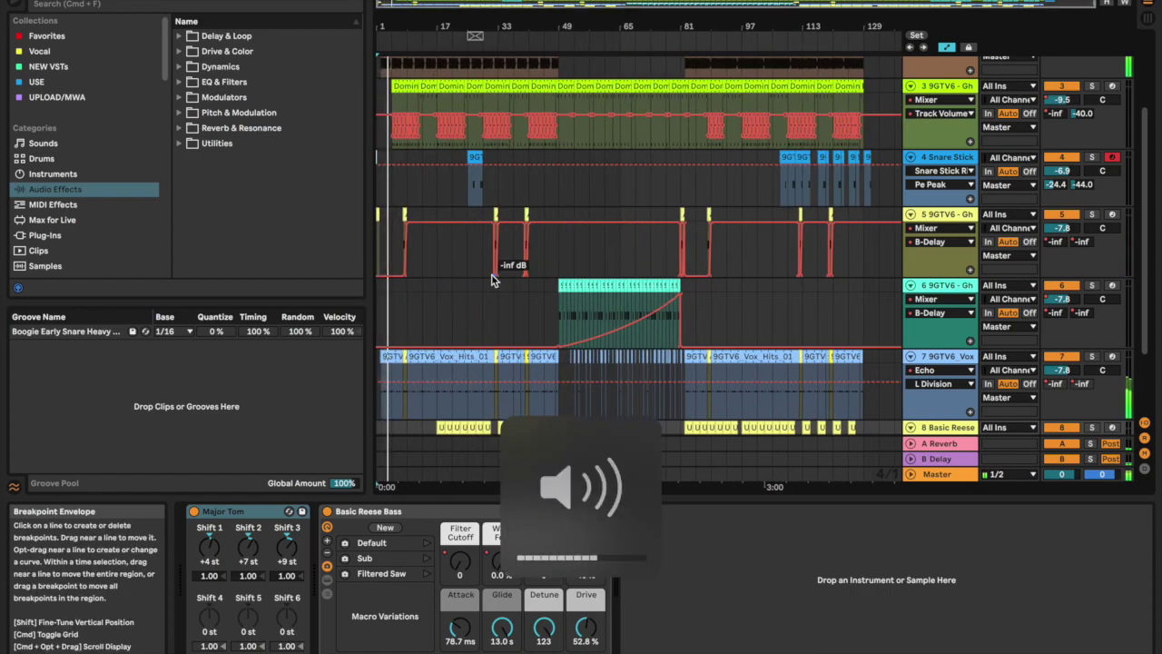
pyautogui.press('z')
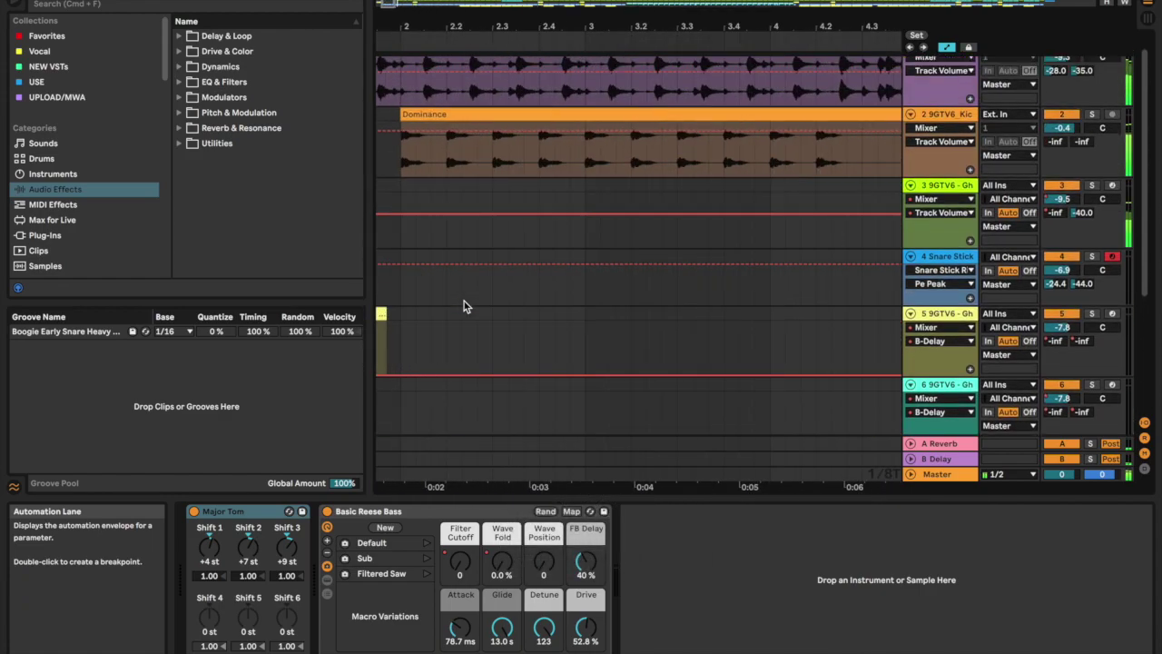
pyautogui.press('x')
pyautogui.press('z')
pyautogui.press('x')
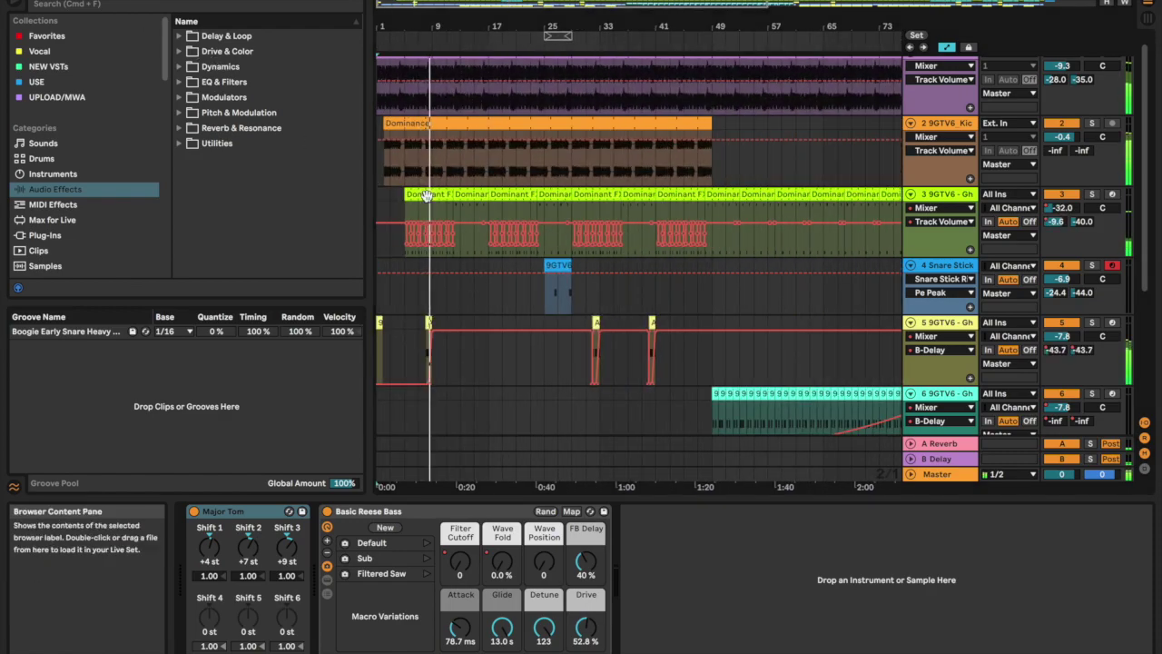
pyautogui.press('z')
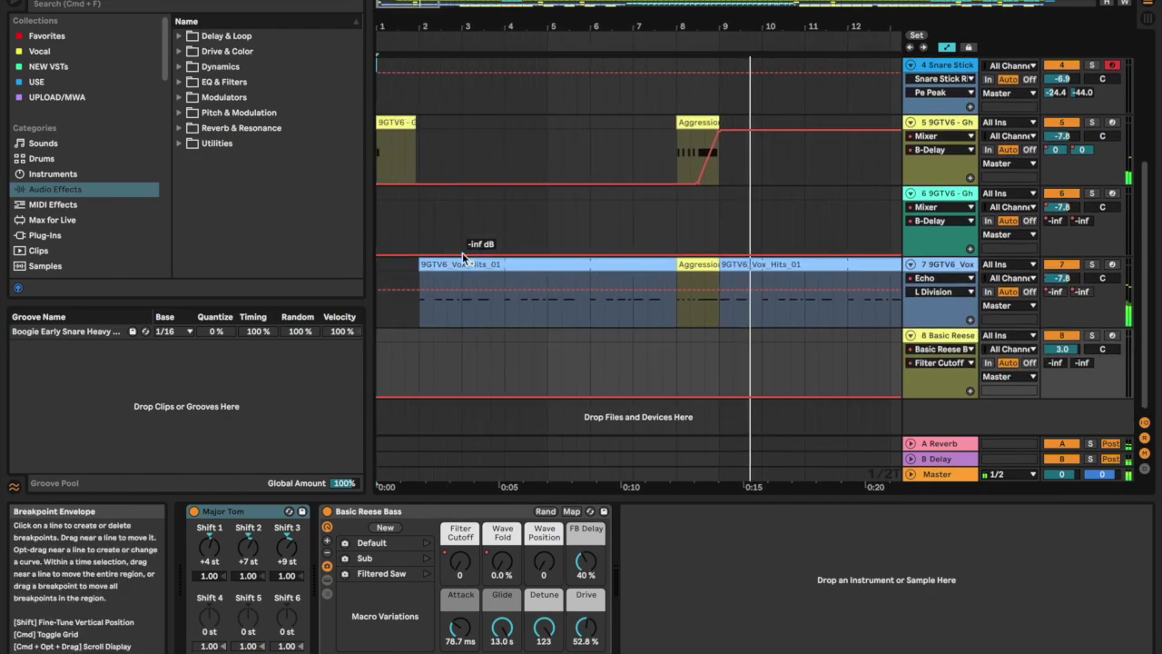
pyautogui.press('x')
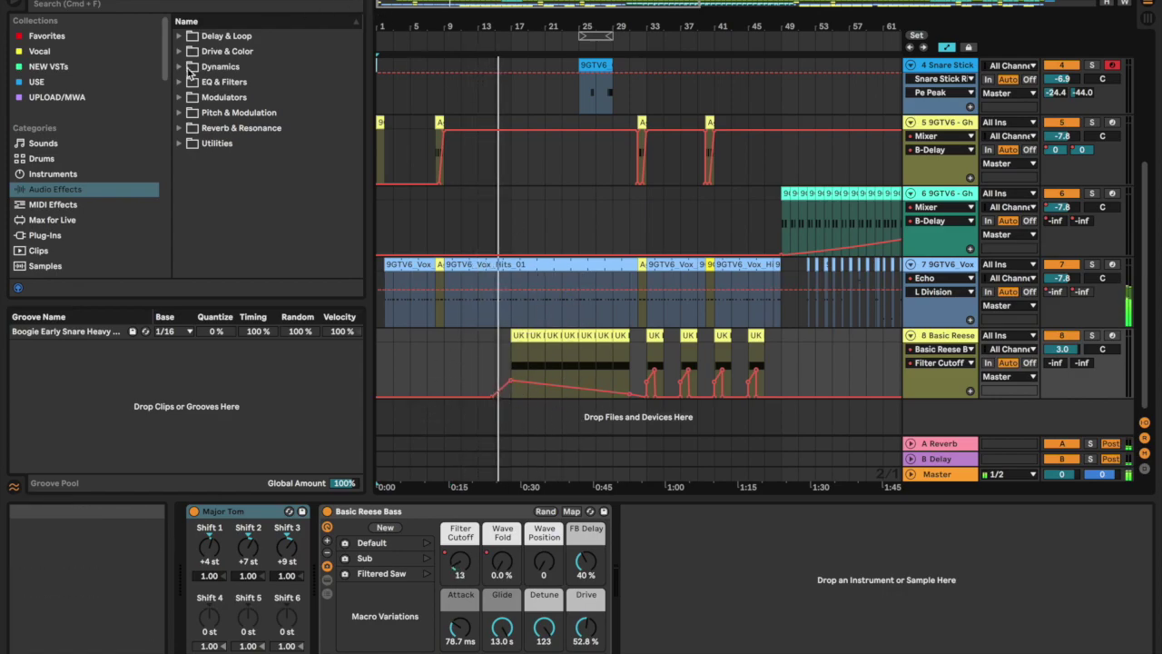
pyautogui.scroll(5, 395, 255)
pyautogui.hscroll(-10, 395, 254)
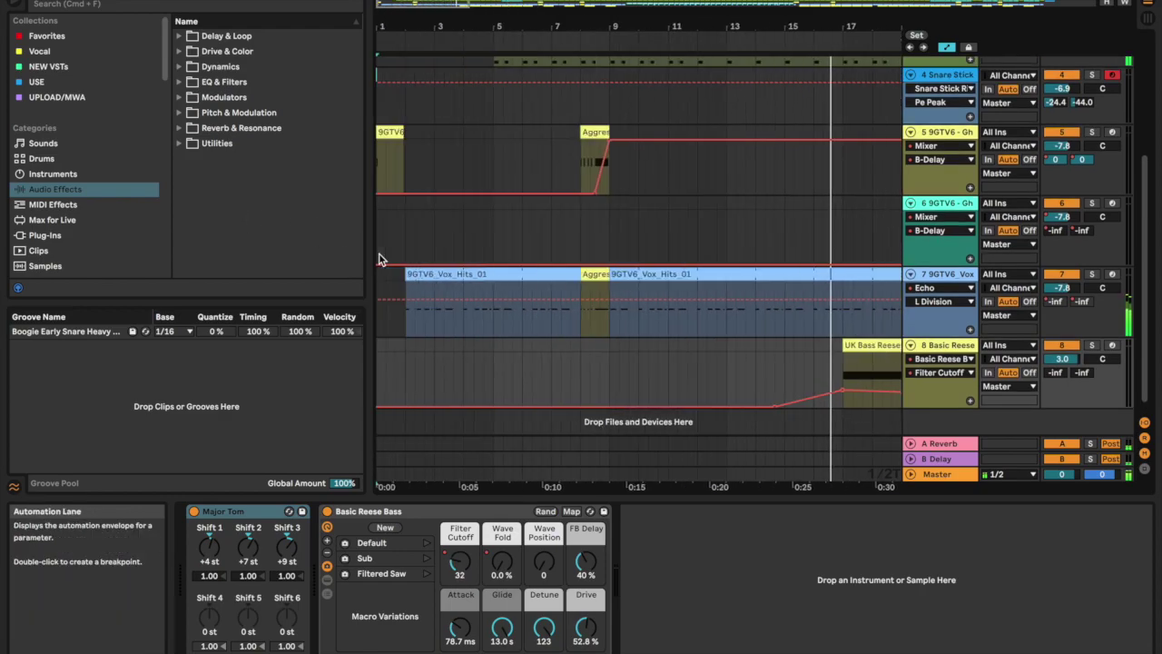
pyautogui.scroll(-8, 381, 258)
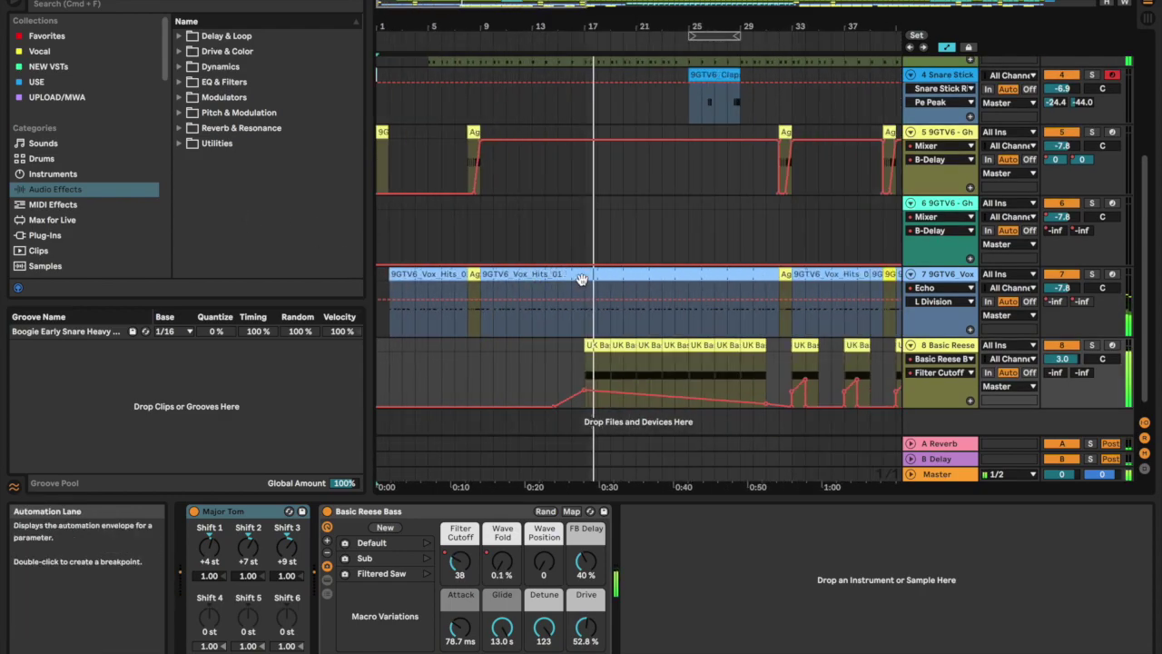
pyautogui.scroll(8, 495, 354)
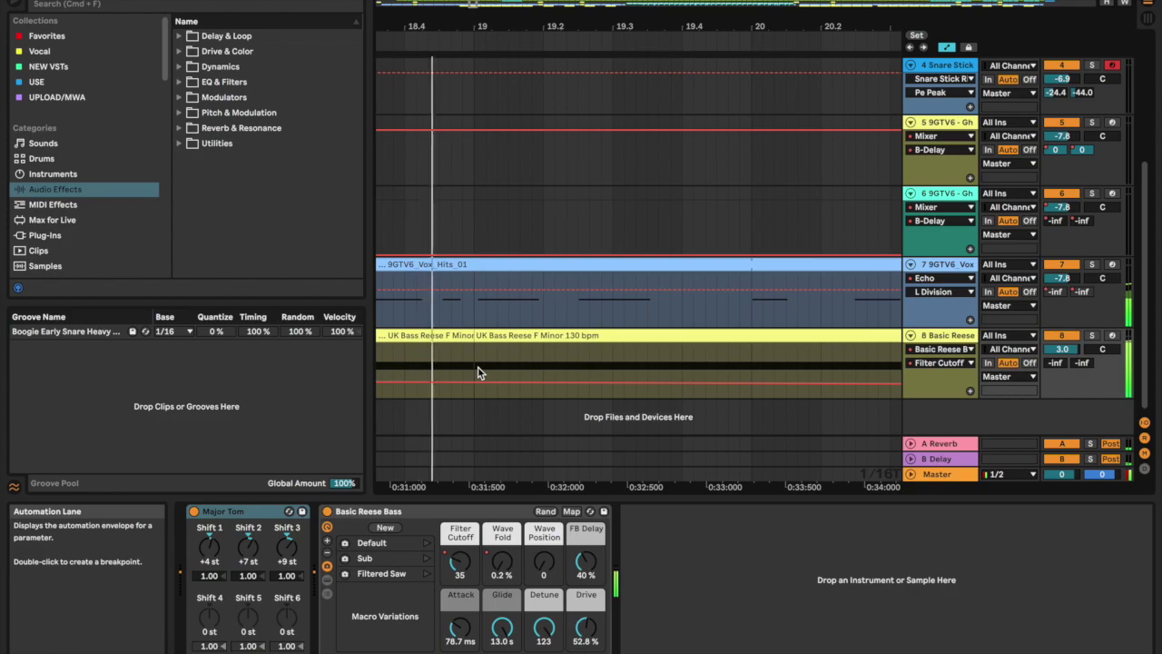
# - Show the Wave Position automation on the Basic Reese track and add a breakpoint where the bass clips begin at bar 17
pyautogui.scroll(-9, 480, 371)
pyautogui.rightClick(536, 545)
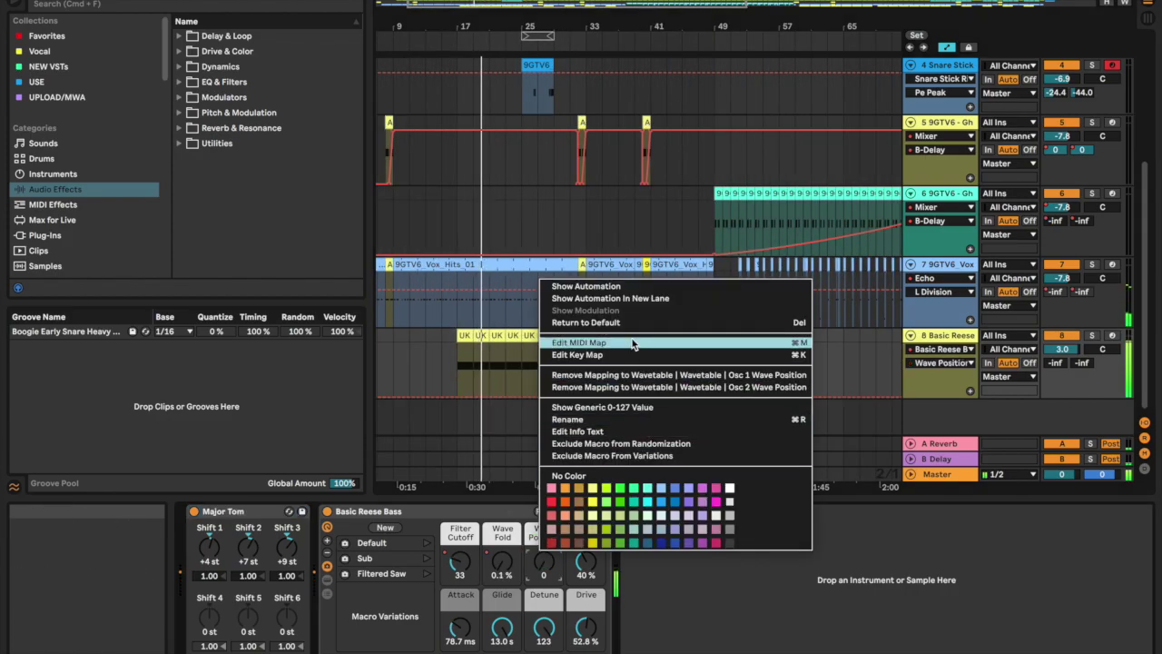
pyautogui.click(626, 285)
pyautogui.click(461, 395)
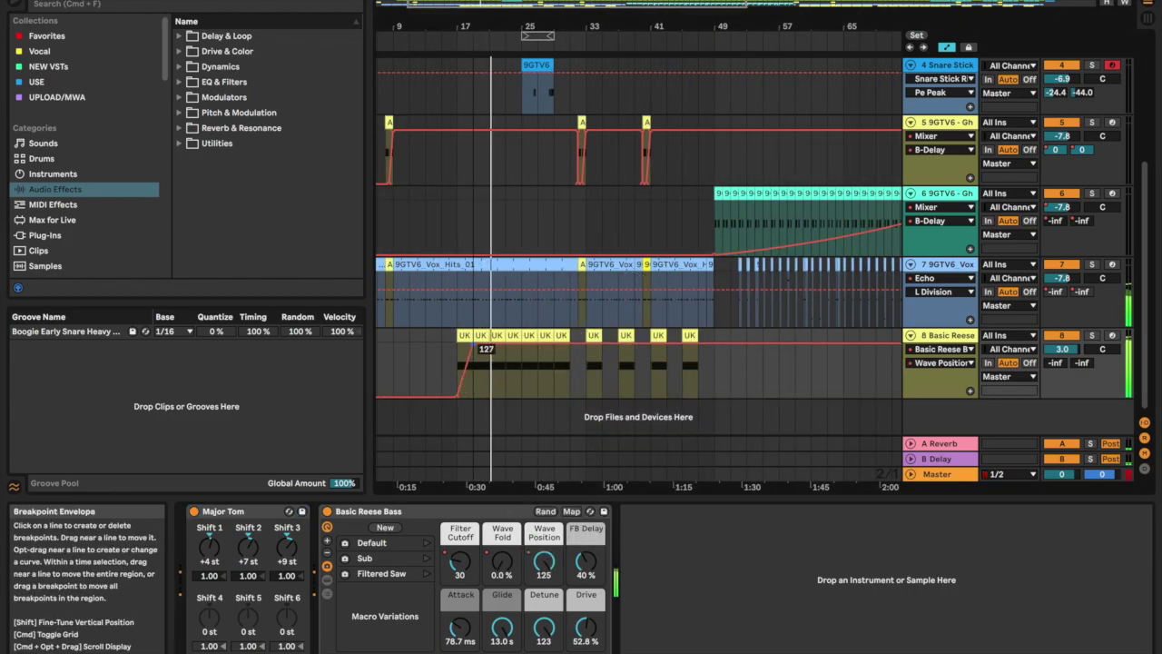
# - Duplicate the Basic Reese track's Wave Position automation from bars 17–49 further along the arrangement, ending at bar 145
pyautogui.moveTo(666, 396); pyautogui.dragTo(456, 383)
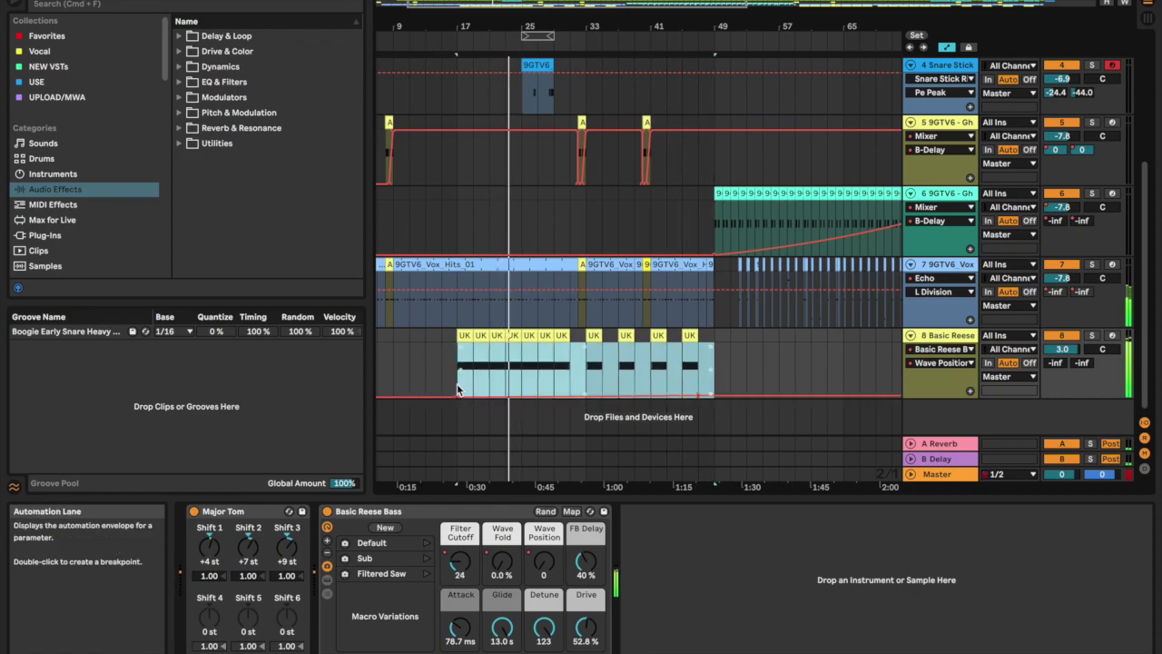
pyautogui.press('-')
pyautogui.press('Right')
pyautogui.press('Right')
pyautogui.press('Right')
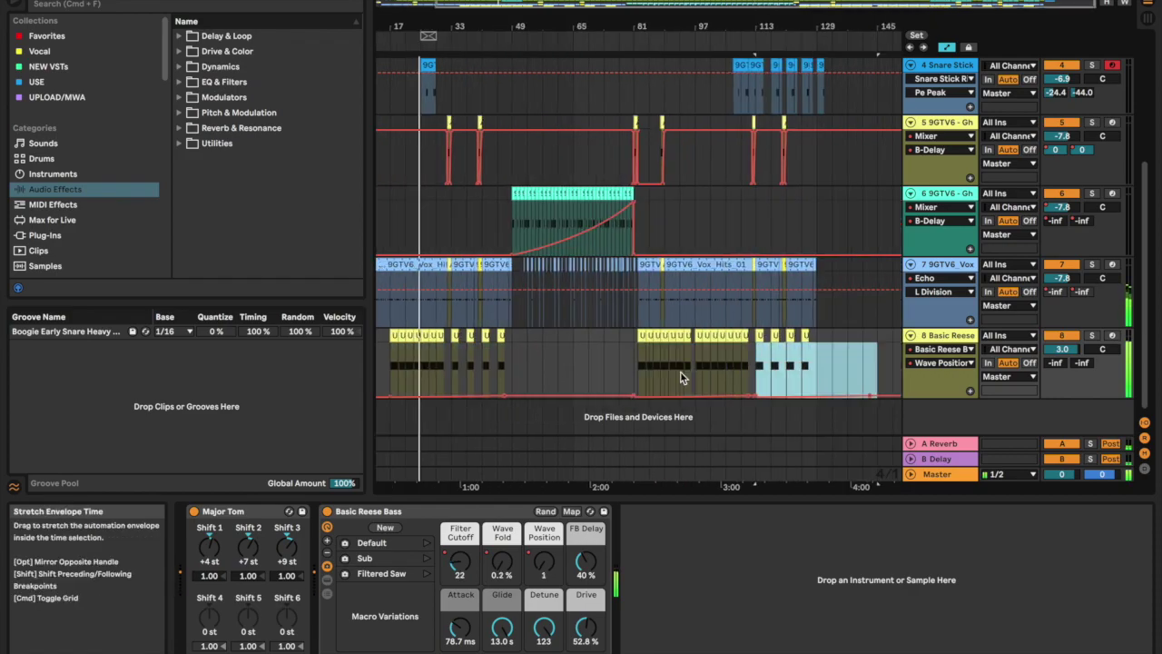
# - Inspect the Track Volume automation and device chain of the Ghetto FX track 3
pyautogui.scroll(5, 470, 366)
pyautogui.press('+')
pyautogui.press('+')
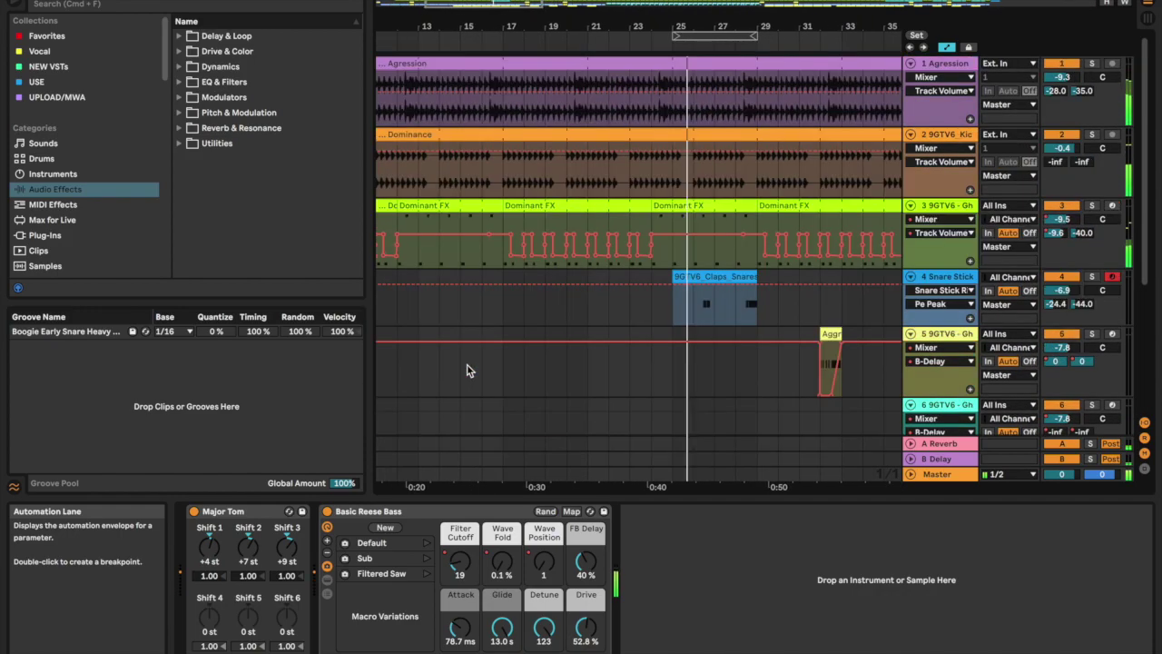
pyautogui.click(948, 196)
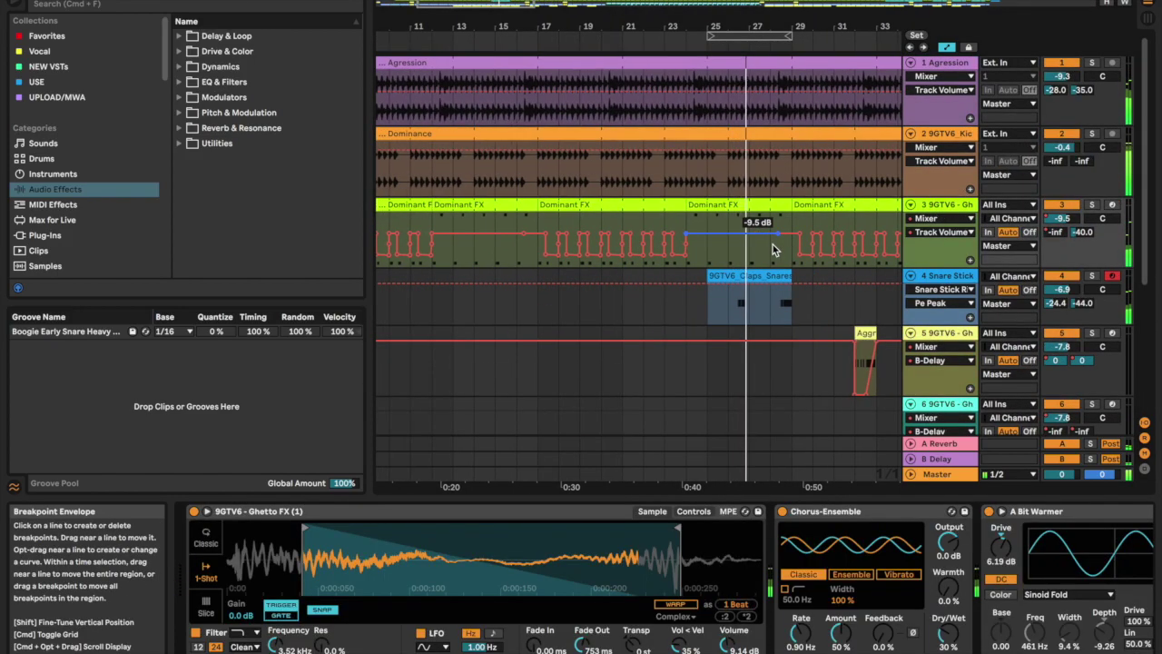
pyautogui.press('-')
pyautogui.scroll(-5, 801, 374)
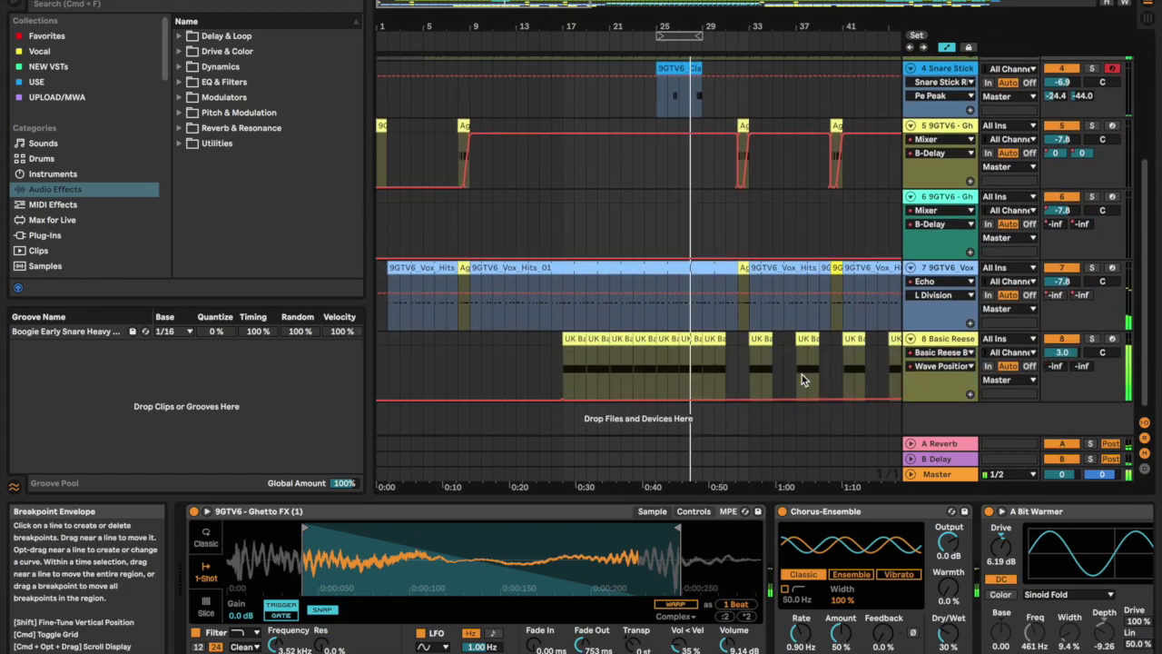
# - Switch the Vox track 7 and the Ghetto FX track 5 to split stereo pan mode
pyautogui.click(953, 263)
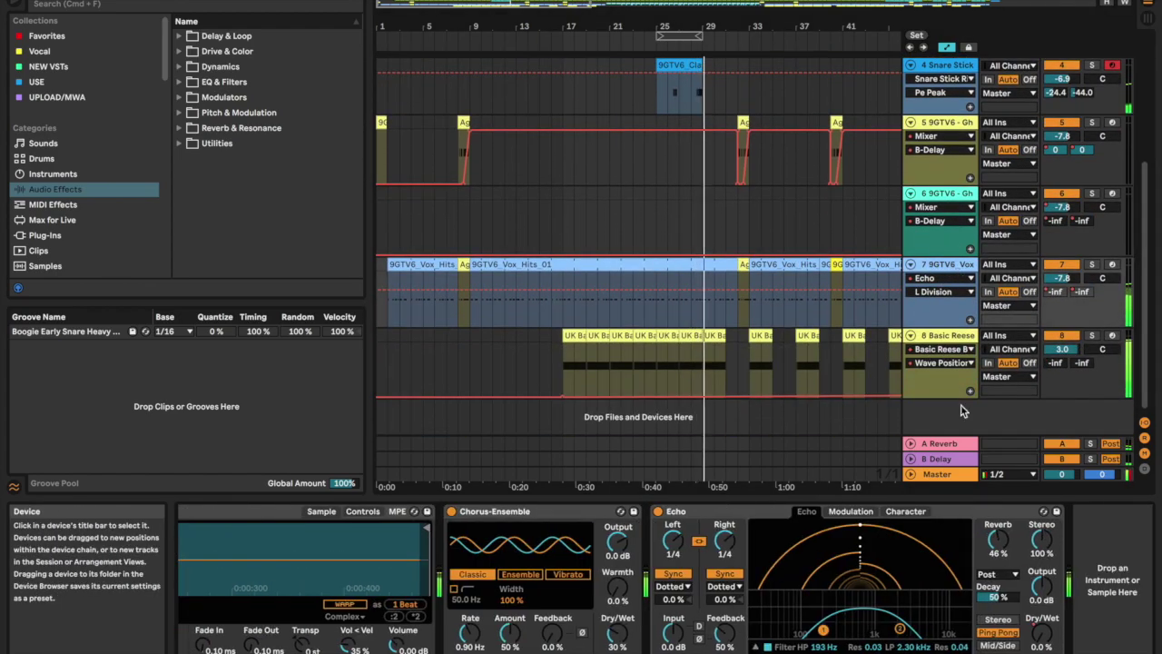
pyautogui.rightClick(1097, 277)
pyautogui.click(1091, 284)
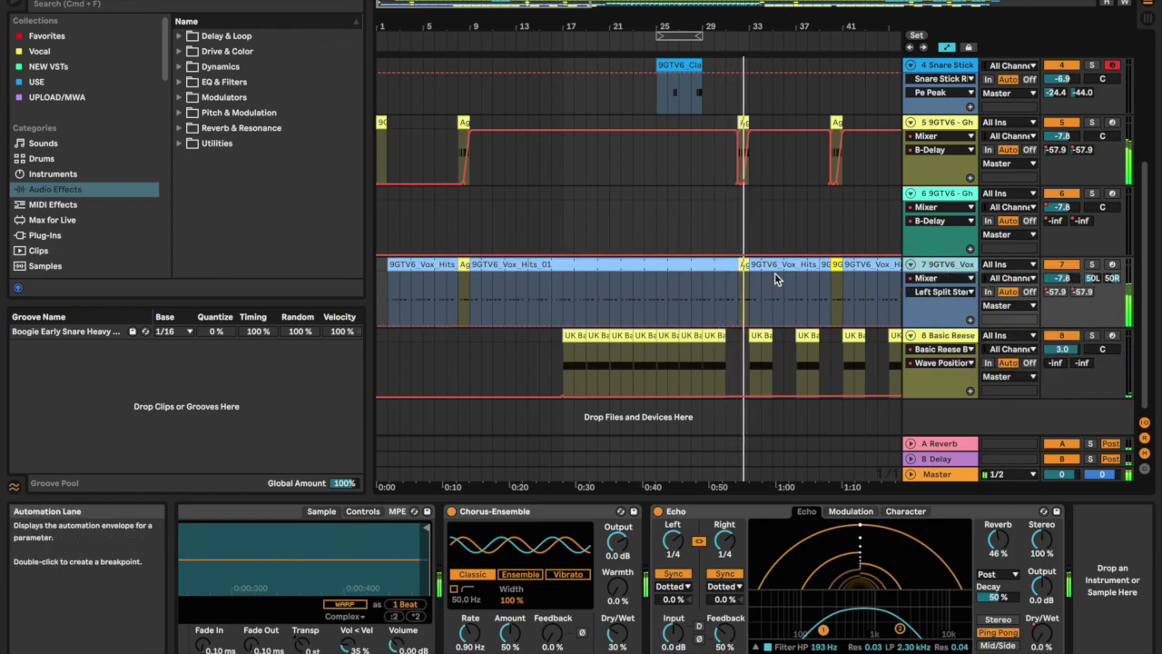
pyautogui.rightClick(1102, 136)
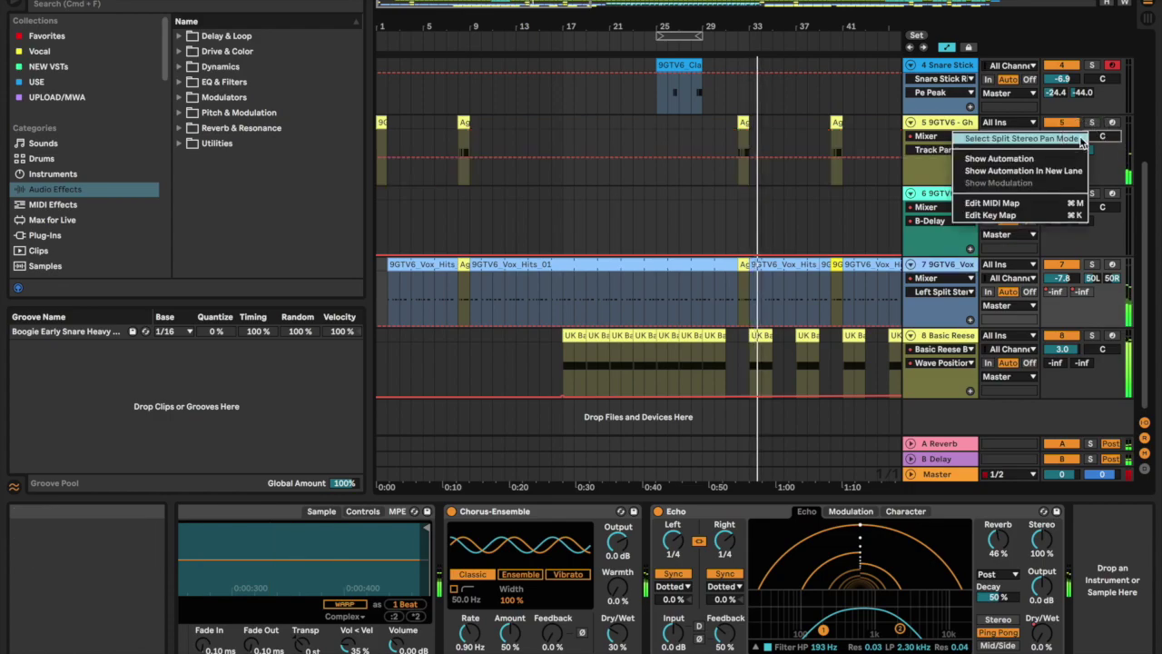
pyautogui.click(1043, 140)
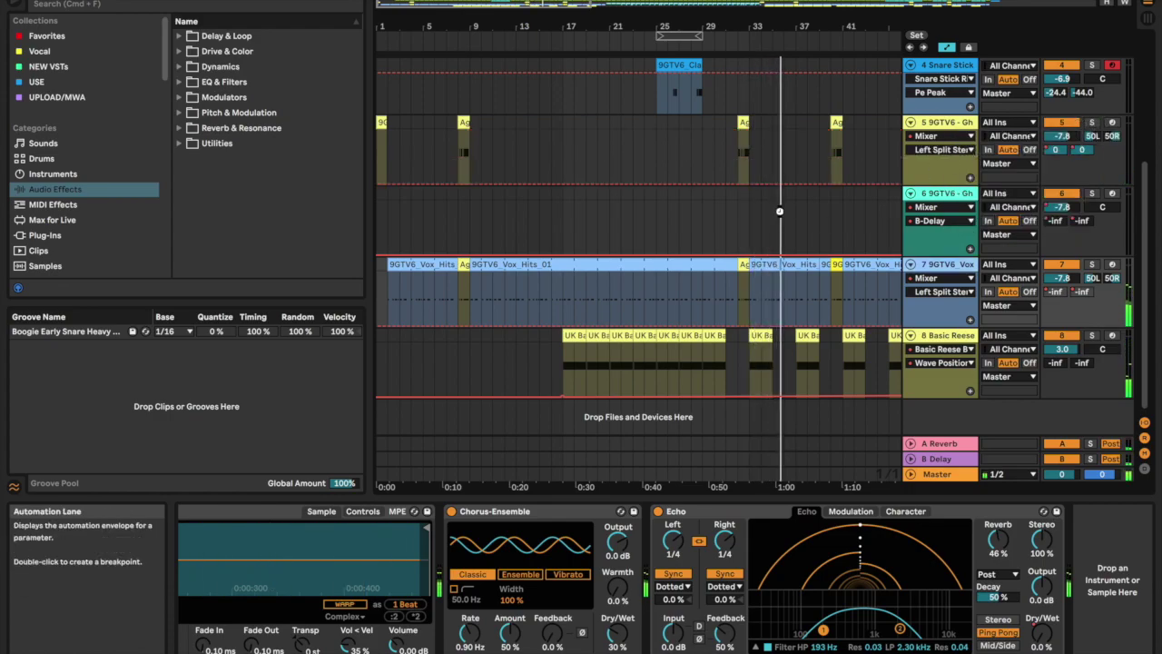
pyautogui.scroll(2, 725, 280)
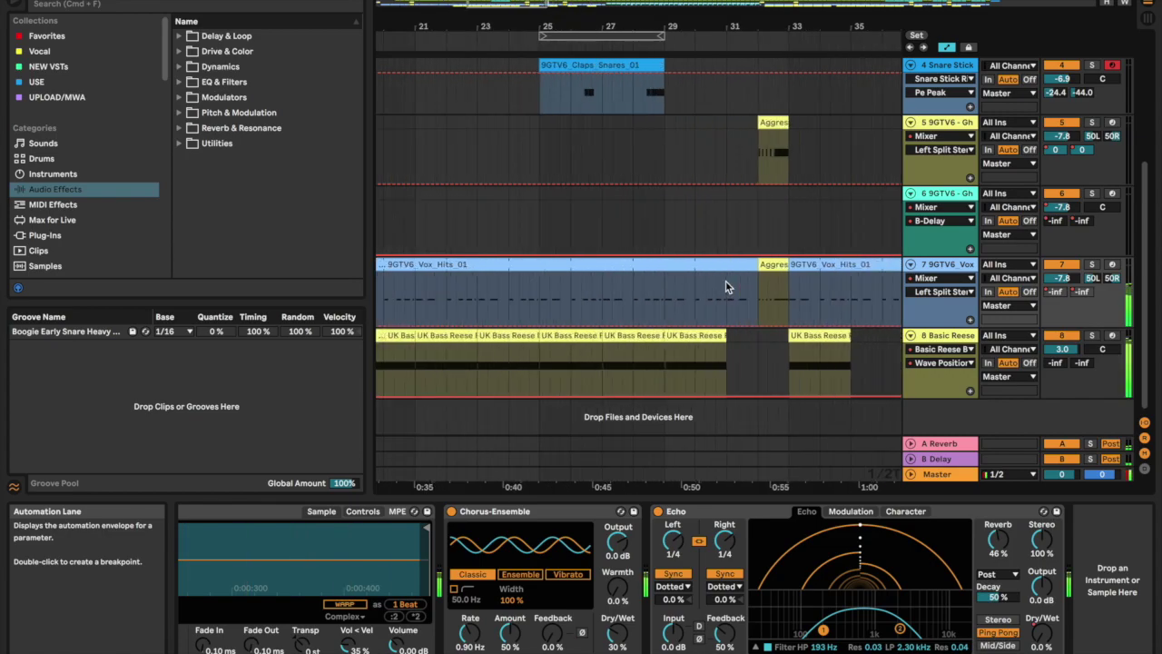
pyautogui.scroll(4, 723, 281)
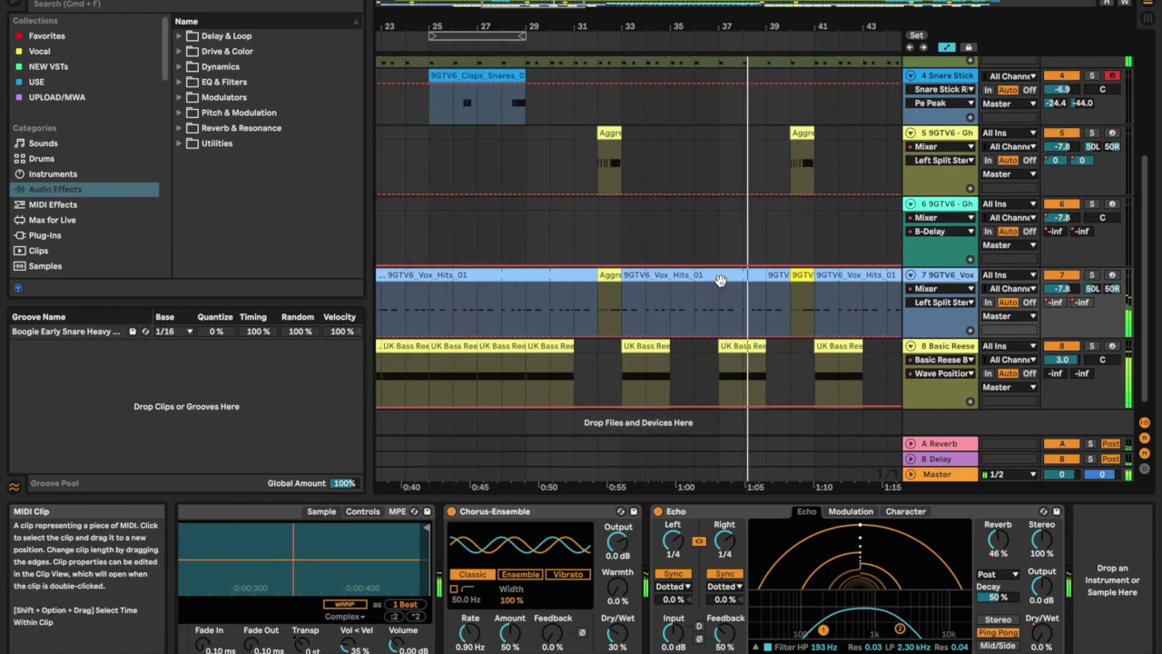
pyautogui.scroll(-2, 720, 281)
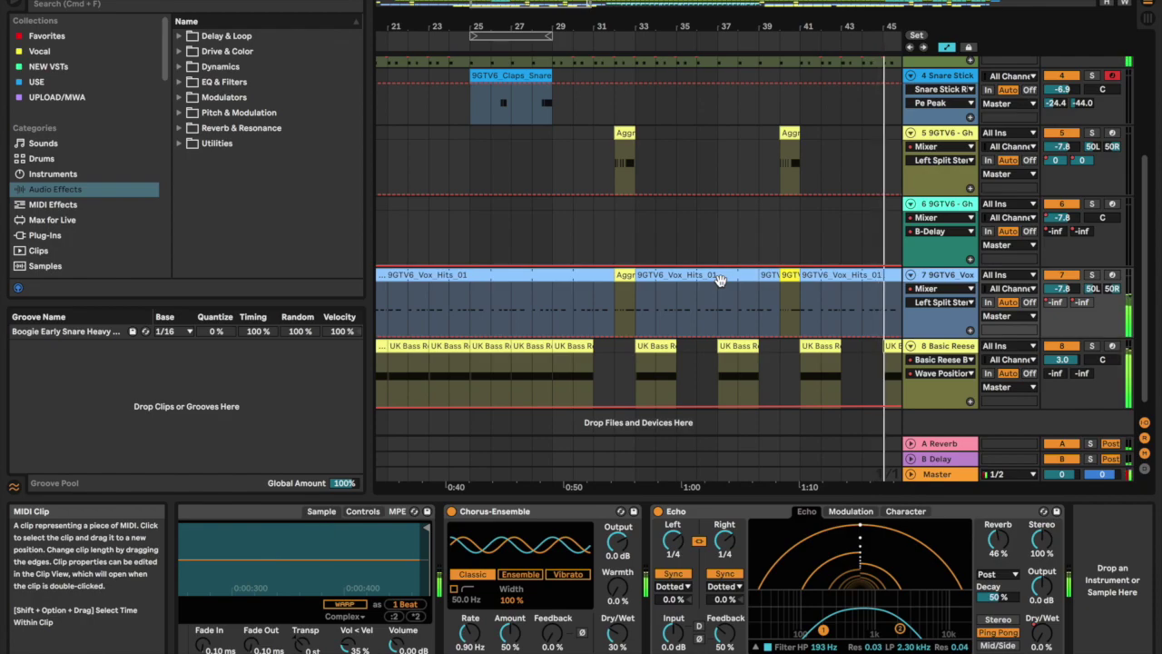
pyautogui.scroll(-3, 718, 279)
pyautogui.scroll(2, 706, 282)
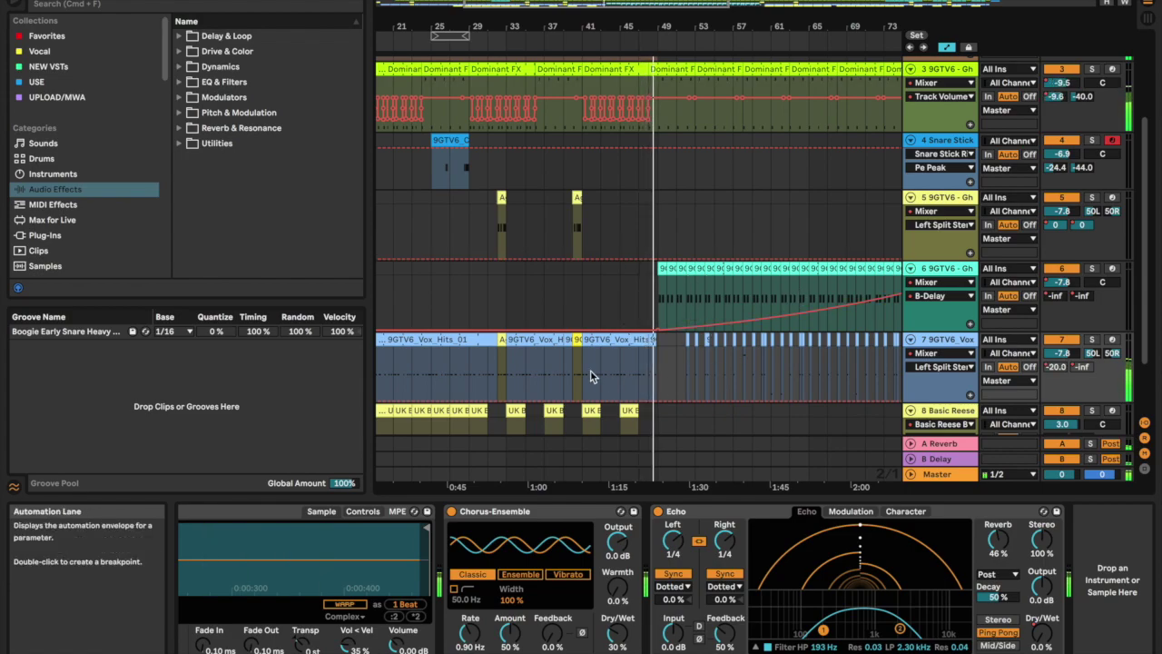
# - Hide the automation lanes and show the device chain of the Ghetto FX track 6
pyautogui.press('a')
pyautogui.scroll(3, 680, 214)
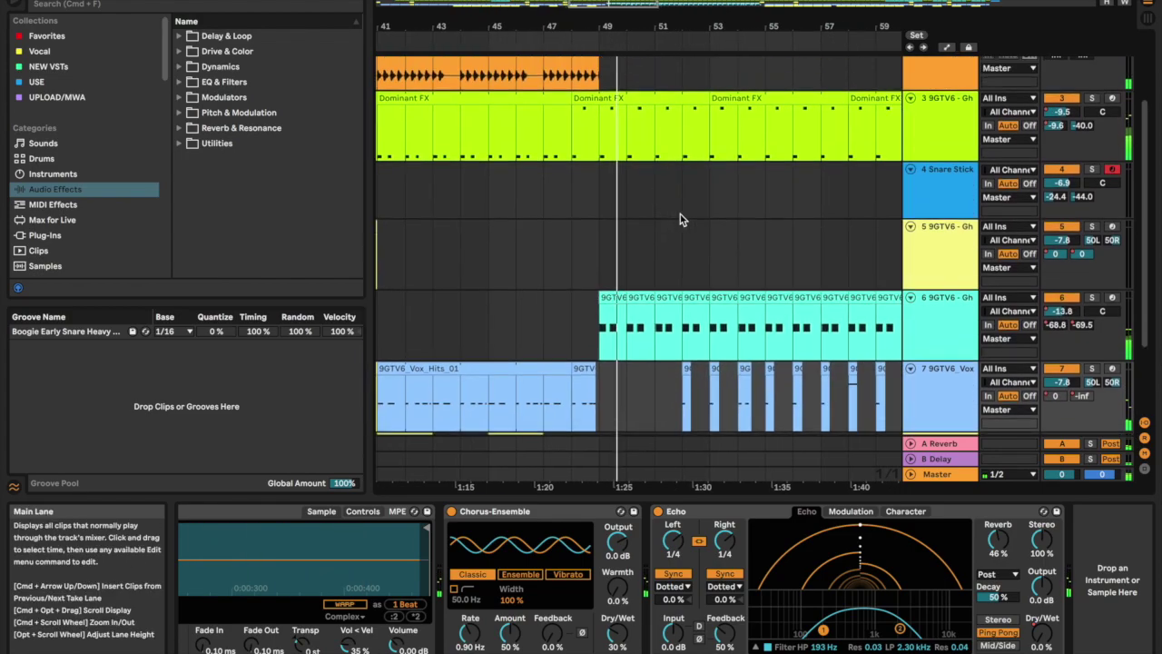
pyautogui.click(939, 98)
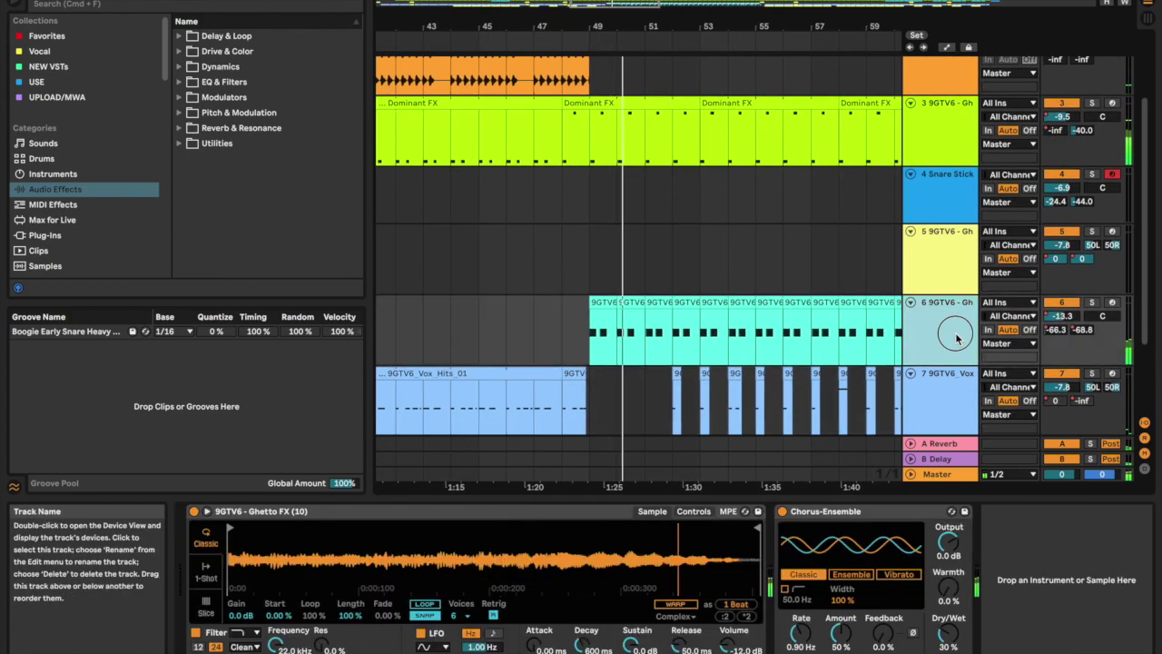
# - Search the audio effects for "ech" and add Echo's Vintage Delay preset Analog Triplet Dub to track 6
pyautogui.click(277, 5)
pyautogui.write('ech')
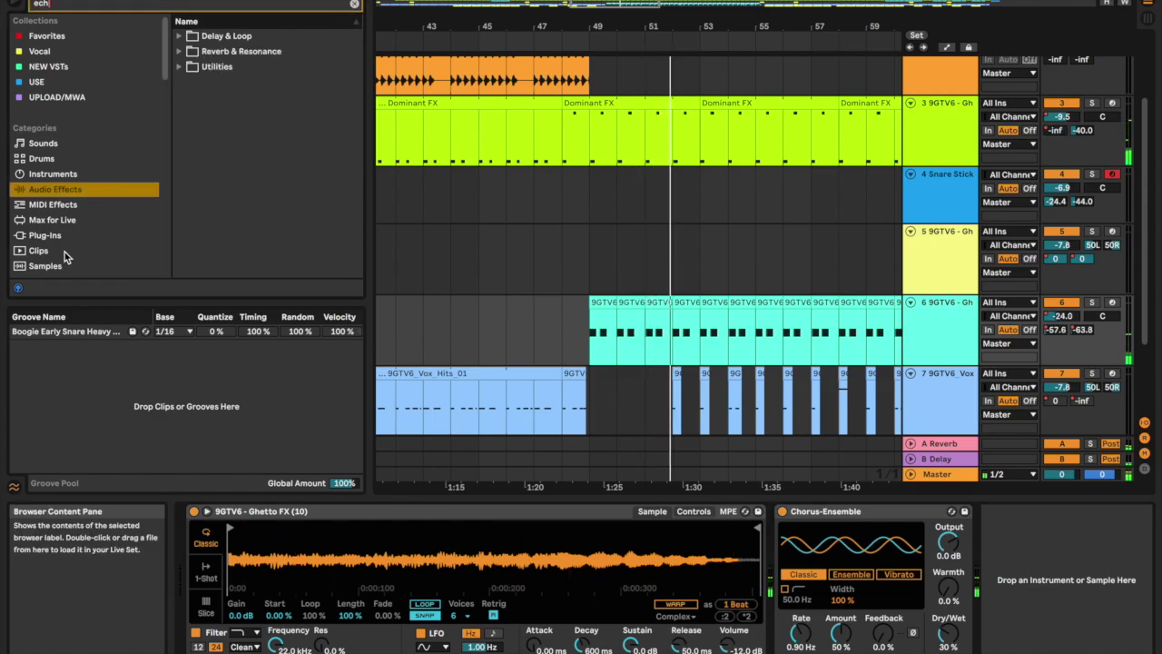
pyautogui.click(180, 36)
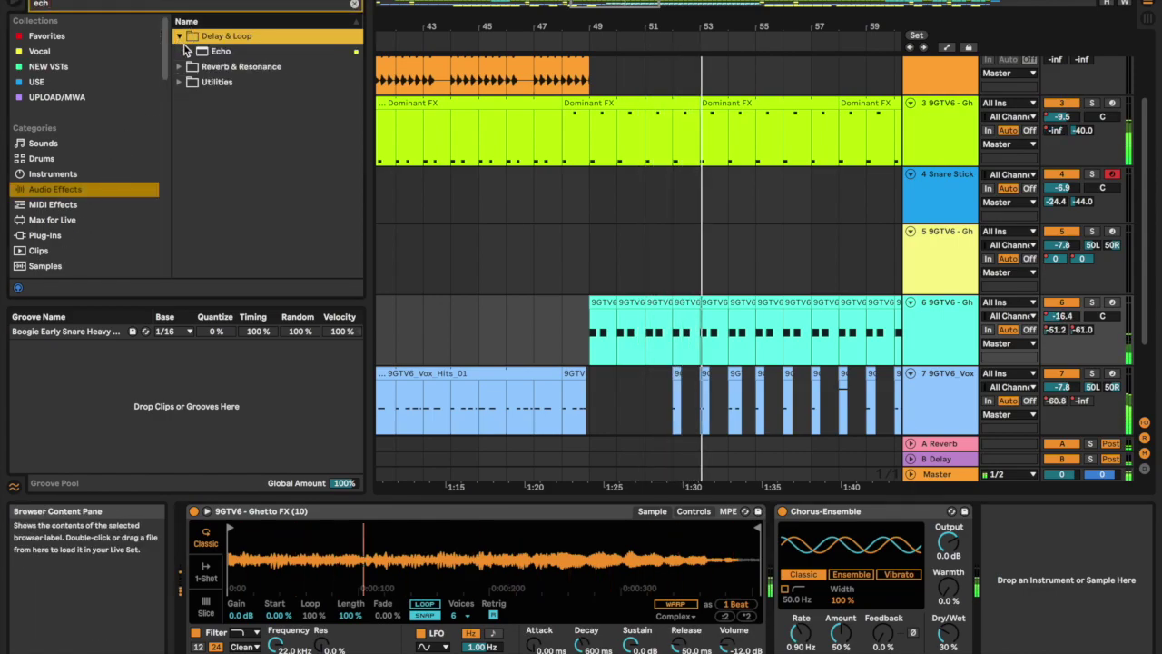
pyautogui.click(187, 52)
pyautogui.click(232, 112)
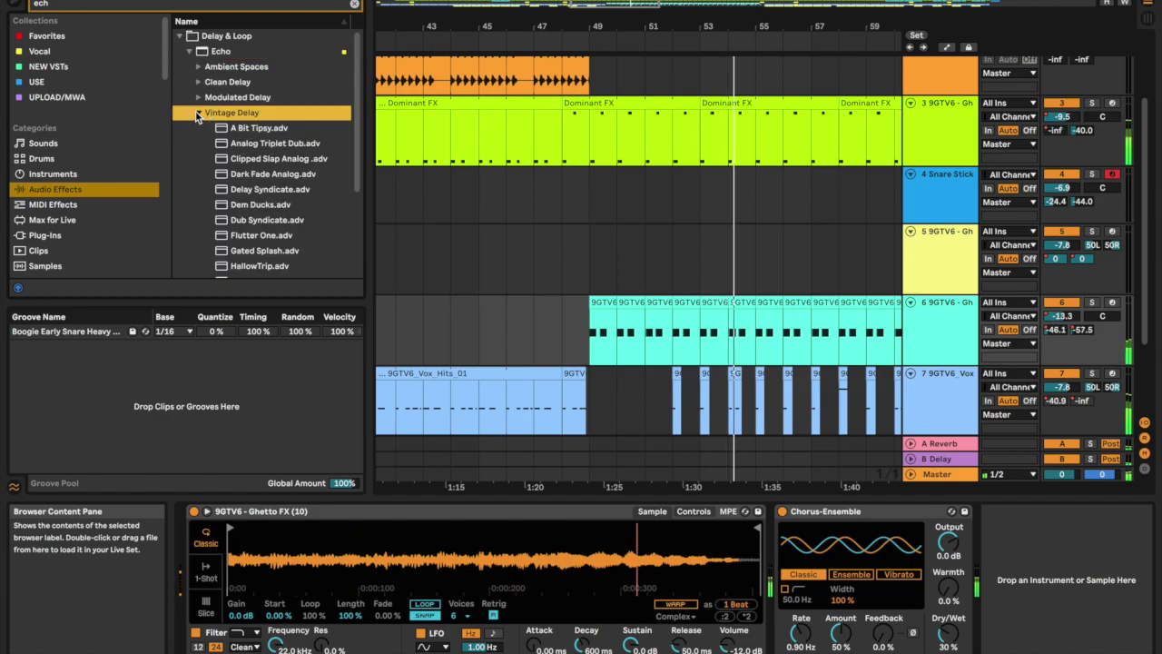
pyautogui.click(272, 143)
pyautogui.moveTo(615, 322); pyautogui.dragTo(616, 323)
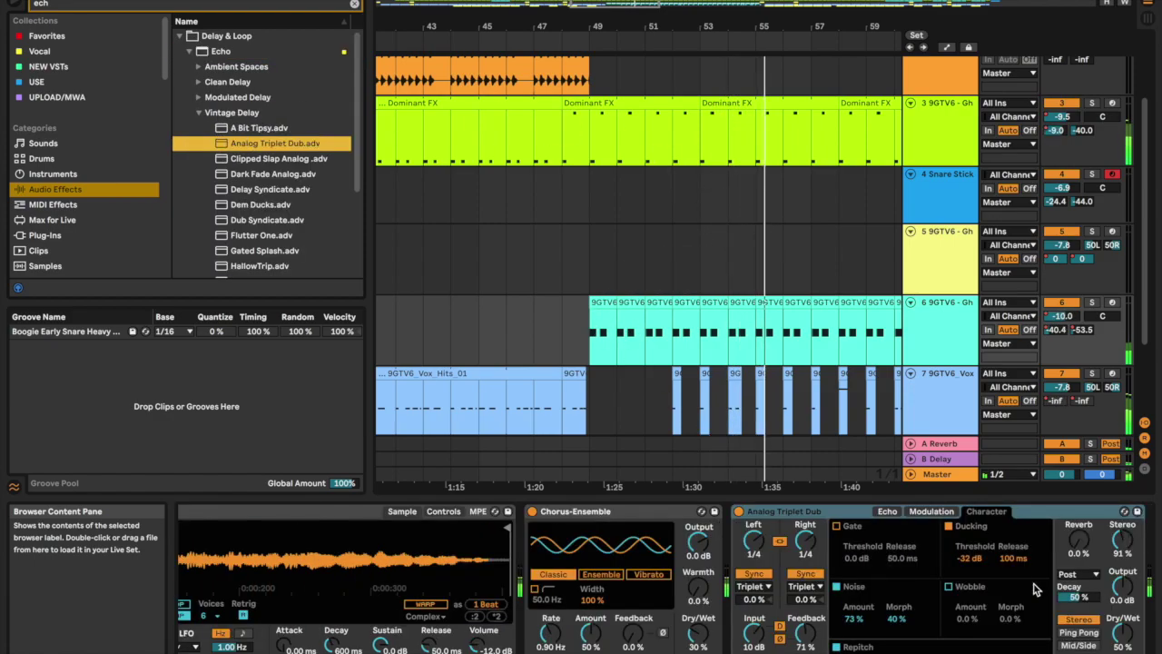
# - Show the Dry Wet automation of Analog Triplet Dub on track 6 and set its line to 17%
pyautogui.rightClick(1080, 552)
pyautogui.click(1085, 567)
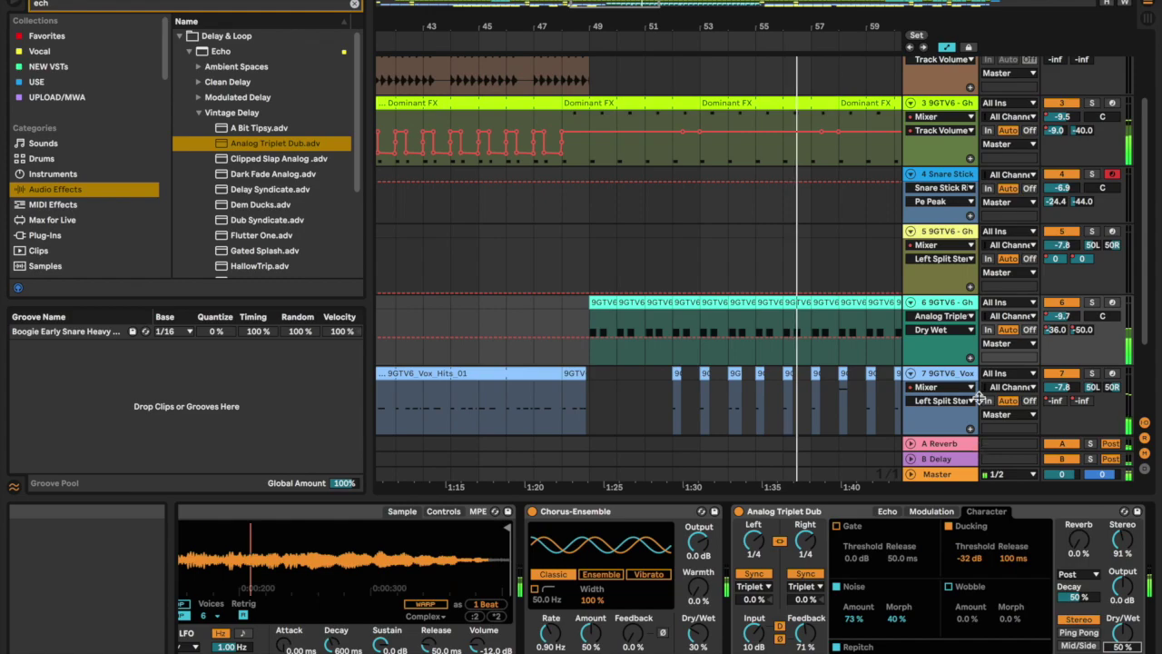
pyautogui.press('-')
pyautogui.press('-')
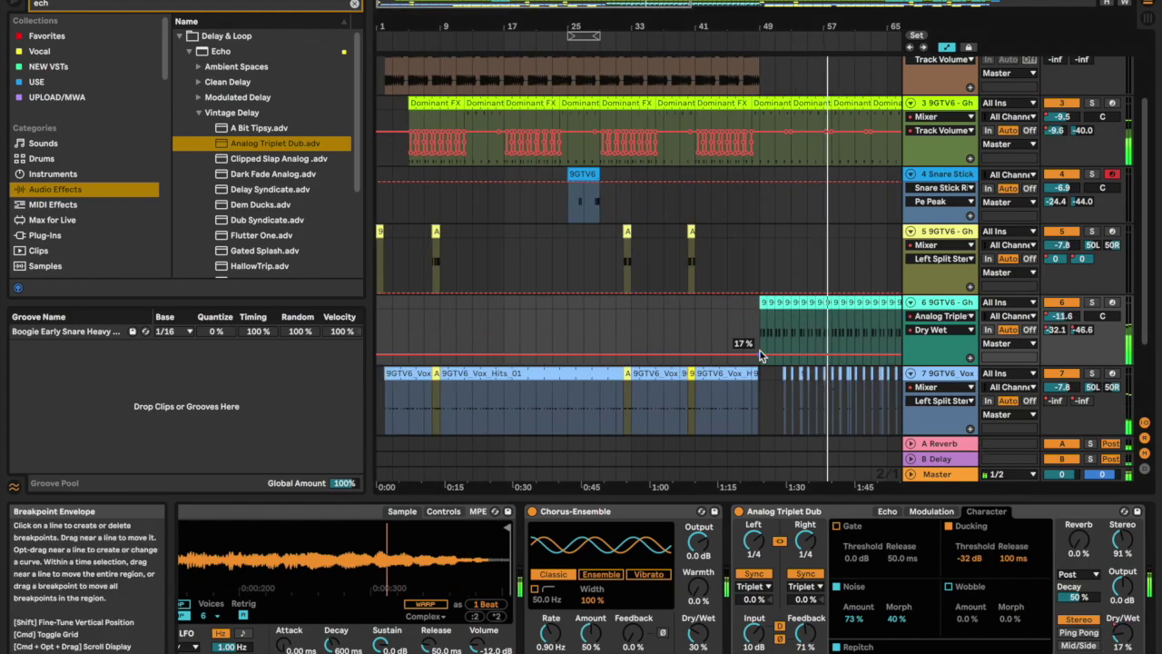
# - Shape track 6's Dry Wet automation into a gradually rising curve across the clips from bar 49 to bar 81
pyautogui.press('-')
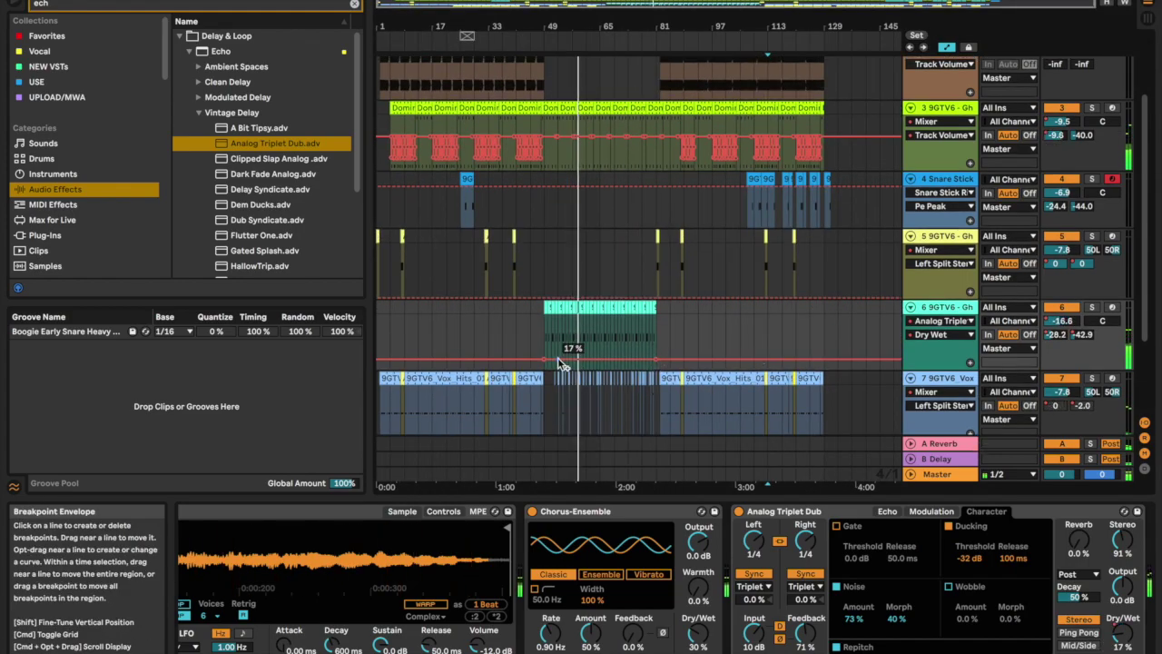
pyautogui.press('+')
pyautogui.press('+')
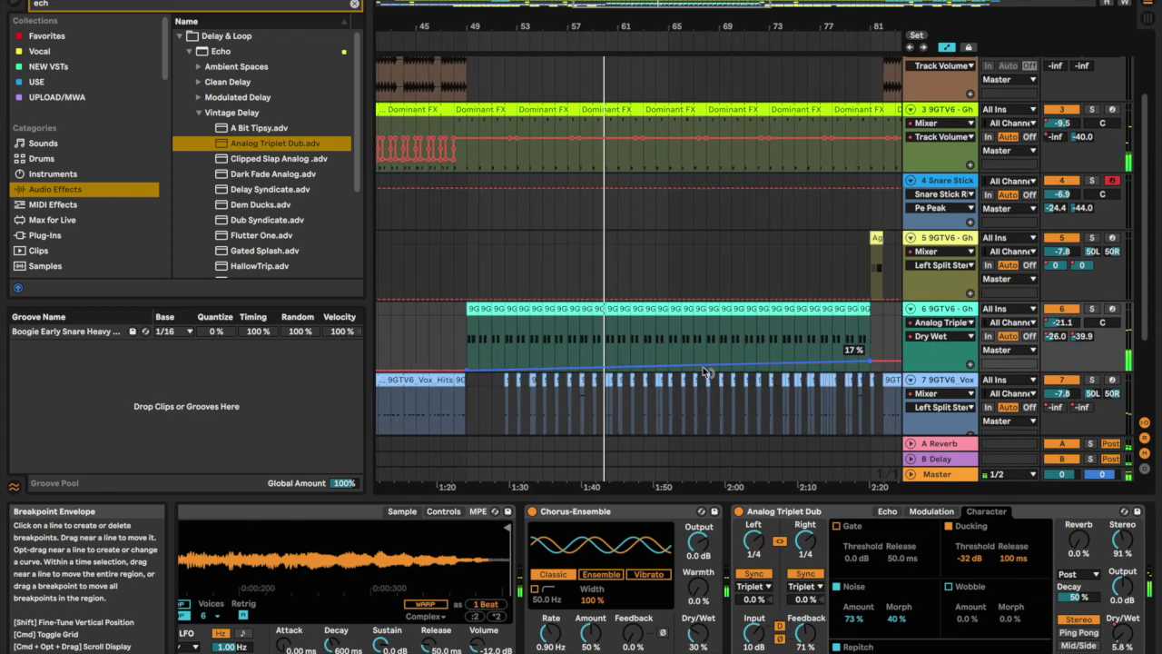
pyautogui.moveTo(817, 364); pyautogui.dragTo(873, 373)
# - Lower Analog Triplet Dub's output gain to -5.1 dB and switch track 6 to split stereo pan mode
pyautogui.moveTo(1122, 588); pyautogui.dragTo(1122, 601)
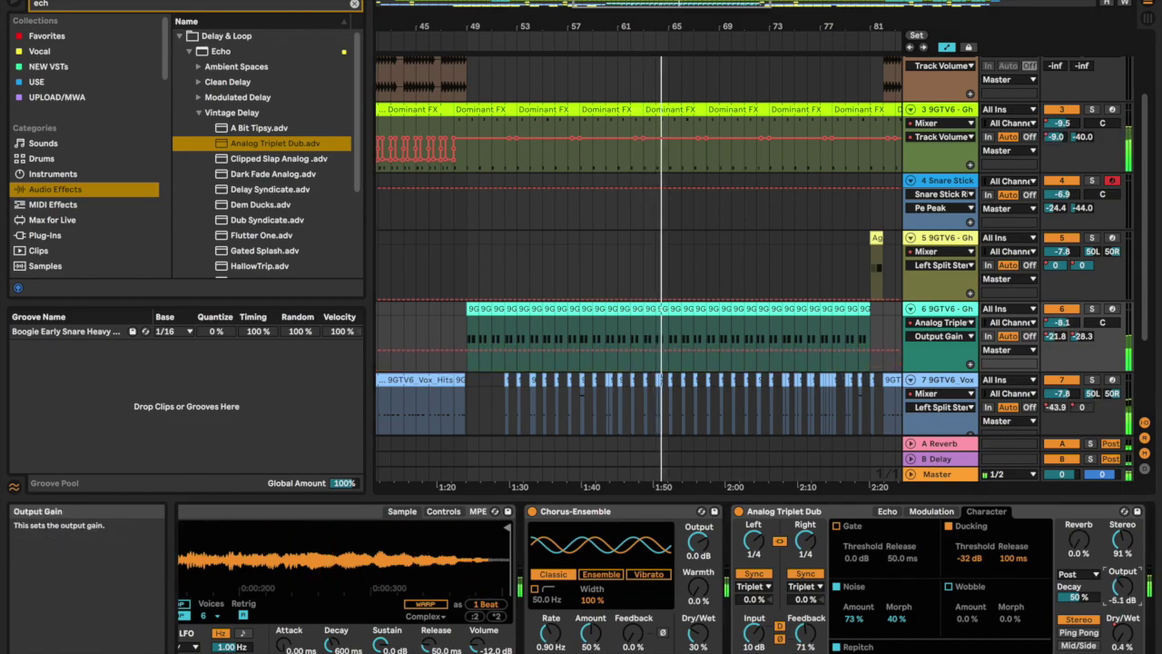
pyautogui.rightClick(1102, 322)
pyautogui.click(1035, 317)
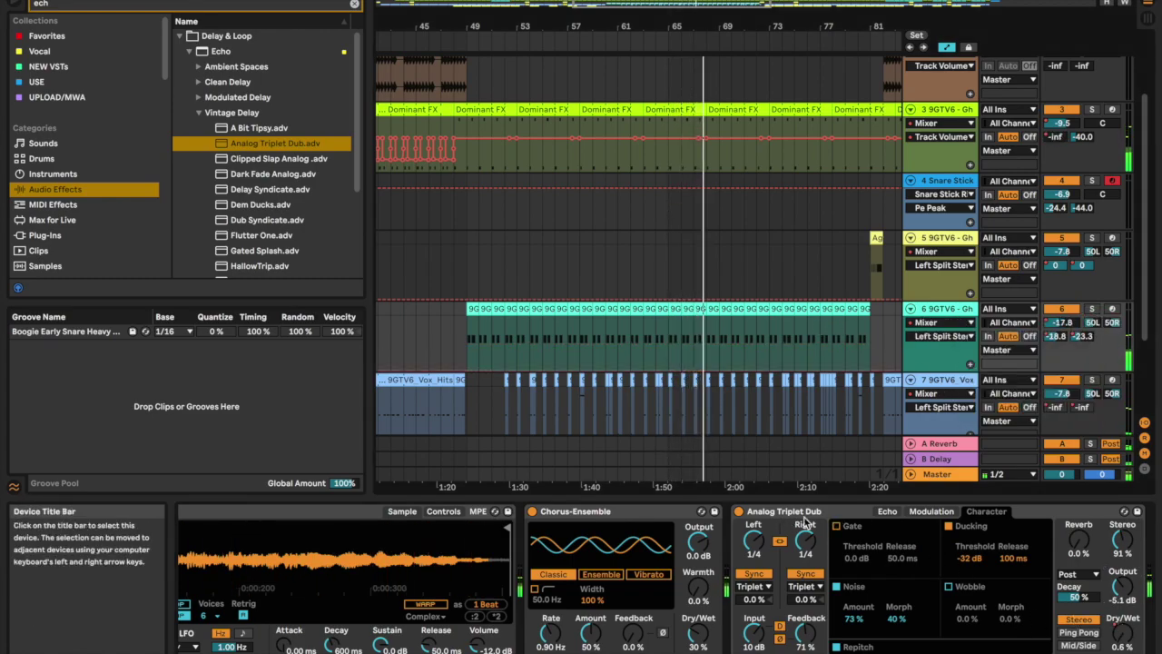
# - Show track 6's Dry Wet automation for Analog Triplet Dub and draw five raised pulses between about bar 68 and bar 80
pyautogui.click(890, 511)
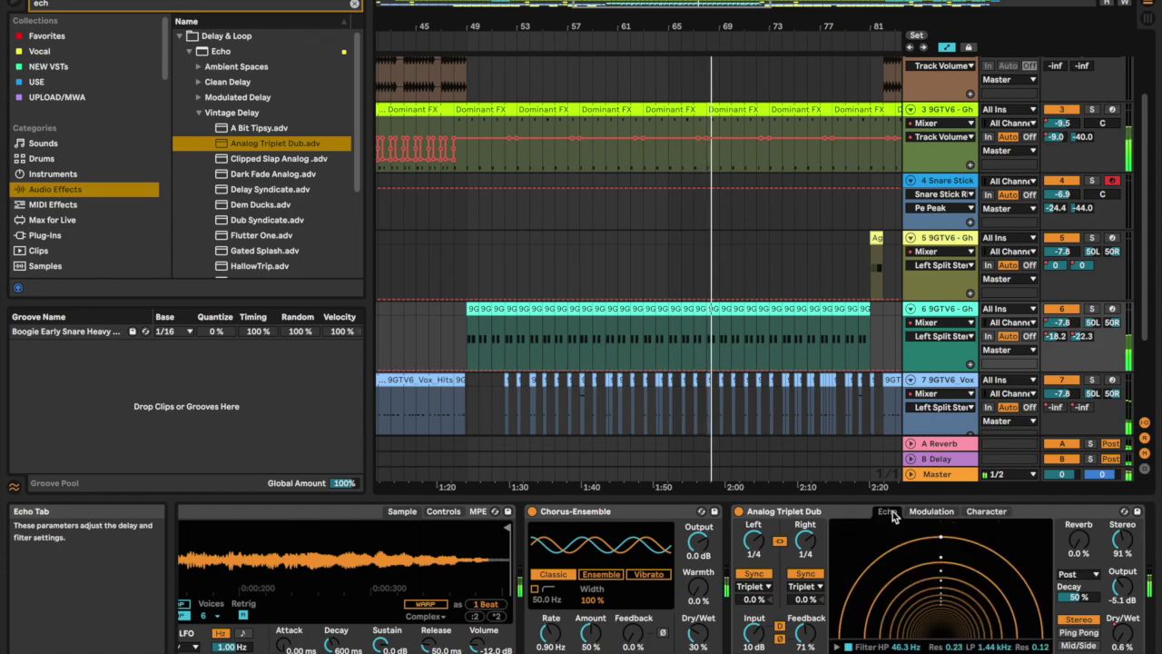
pyautogui.rightClick(1122, 636)
pyautogui.click(1044, 536)
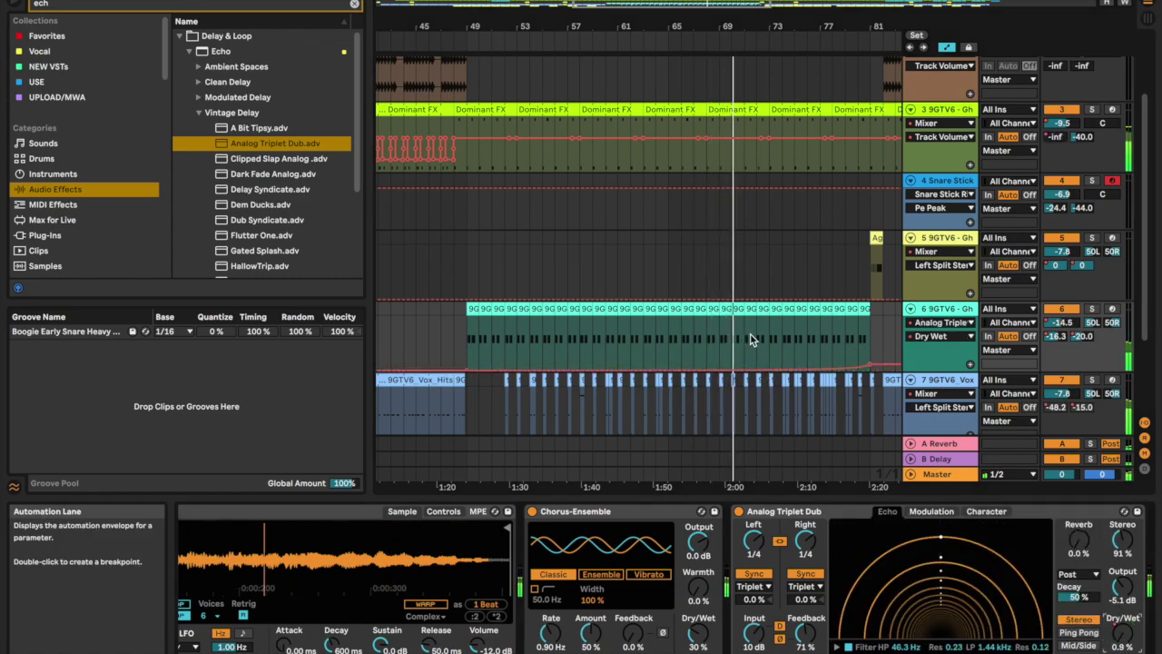
pyautogui.click(712, 336)
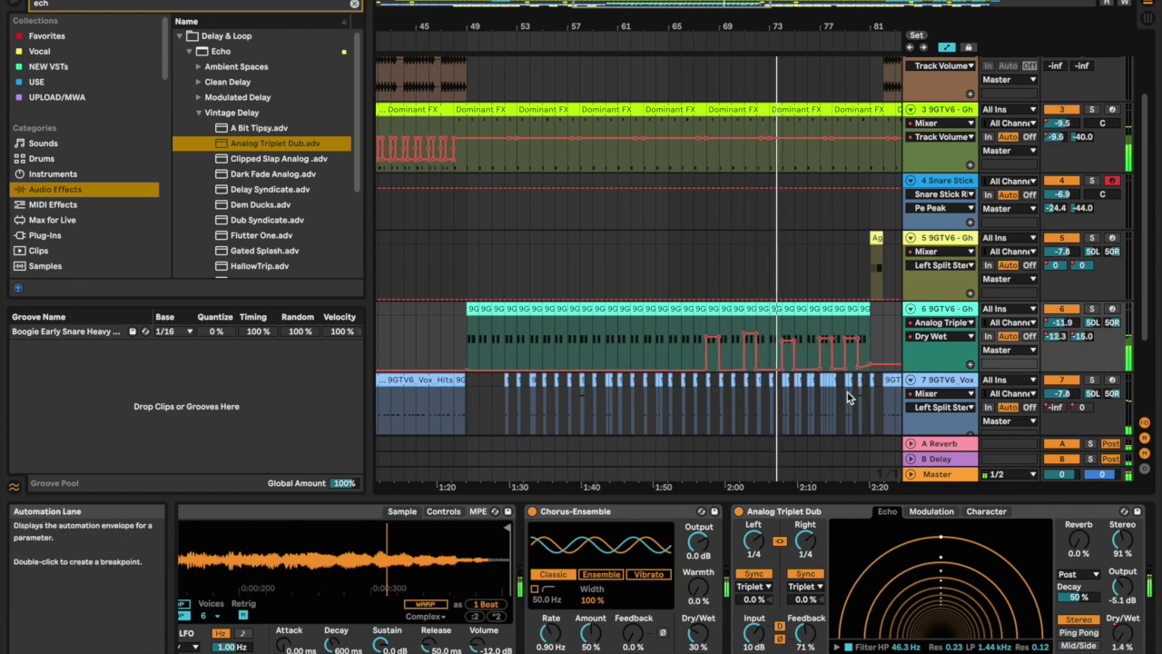
pyautogui.scroll(3, 824, 392)
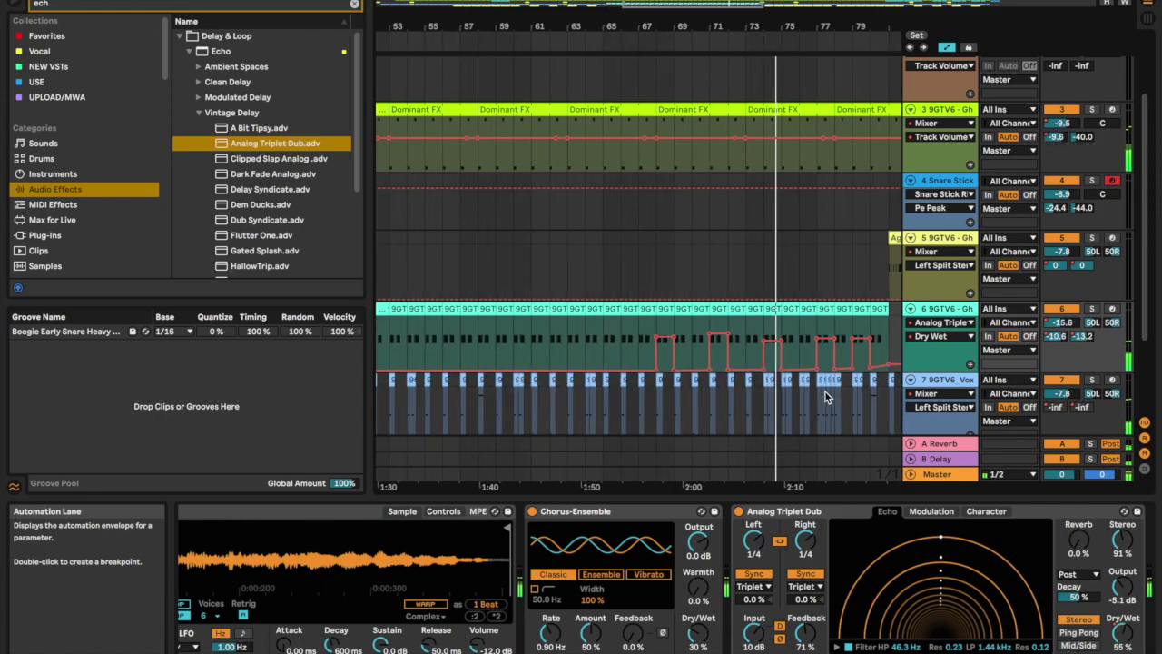
pyautogui.scroll(-10, 824, 397)
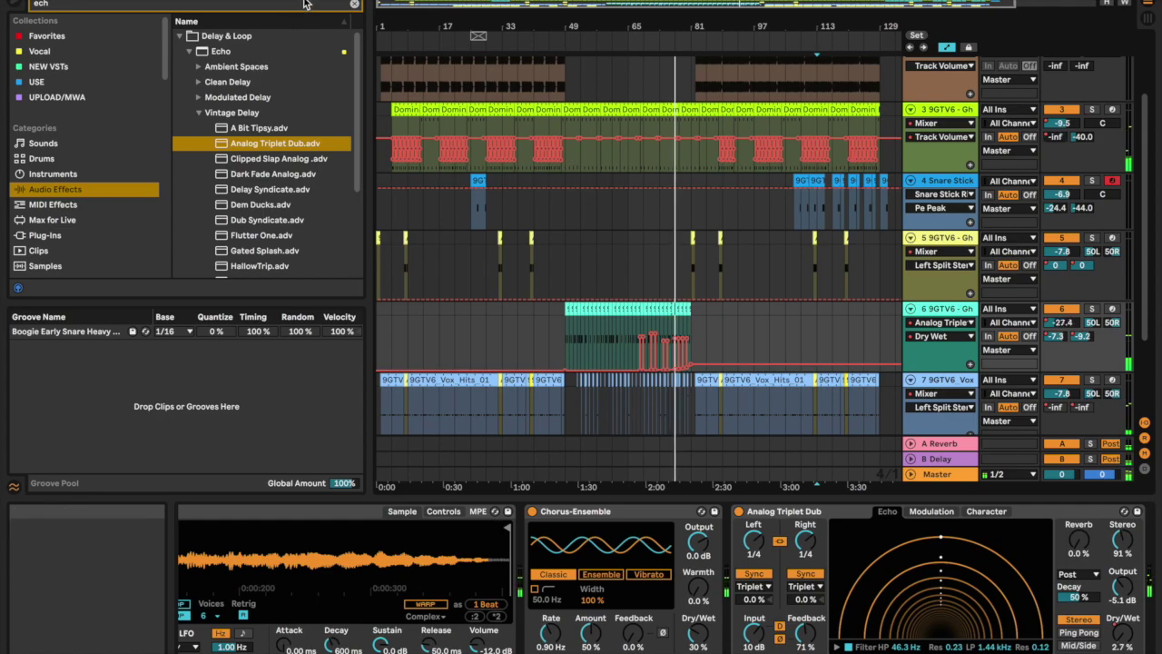
# - Search the audio effects for "eq" and add EQ Eight from EQ & Filters to track 6
pyautogui.write('eq')
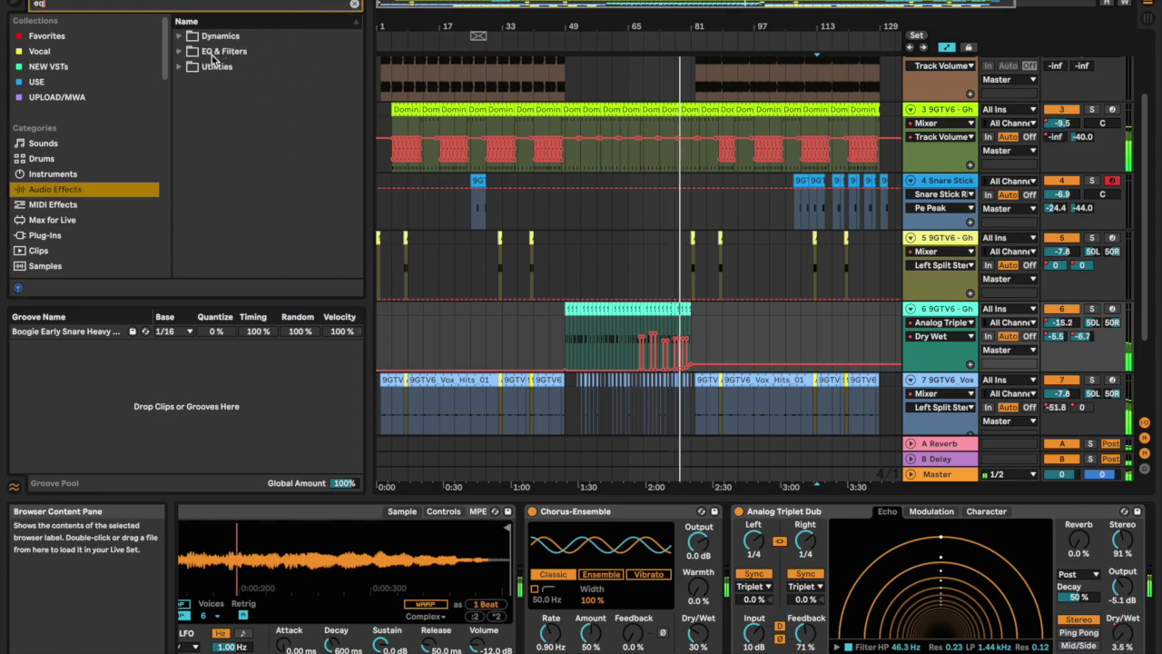
pyautogui.click(179, 40)
pyautogui.click(180, 51)
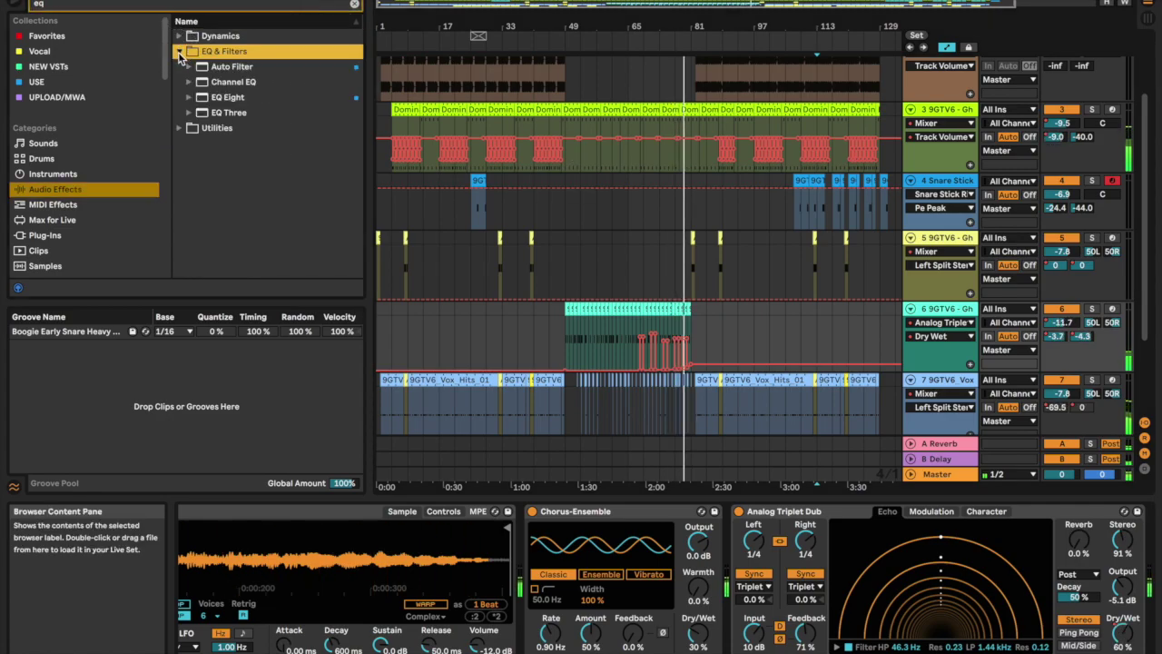
pyautogui.click(189, 97)
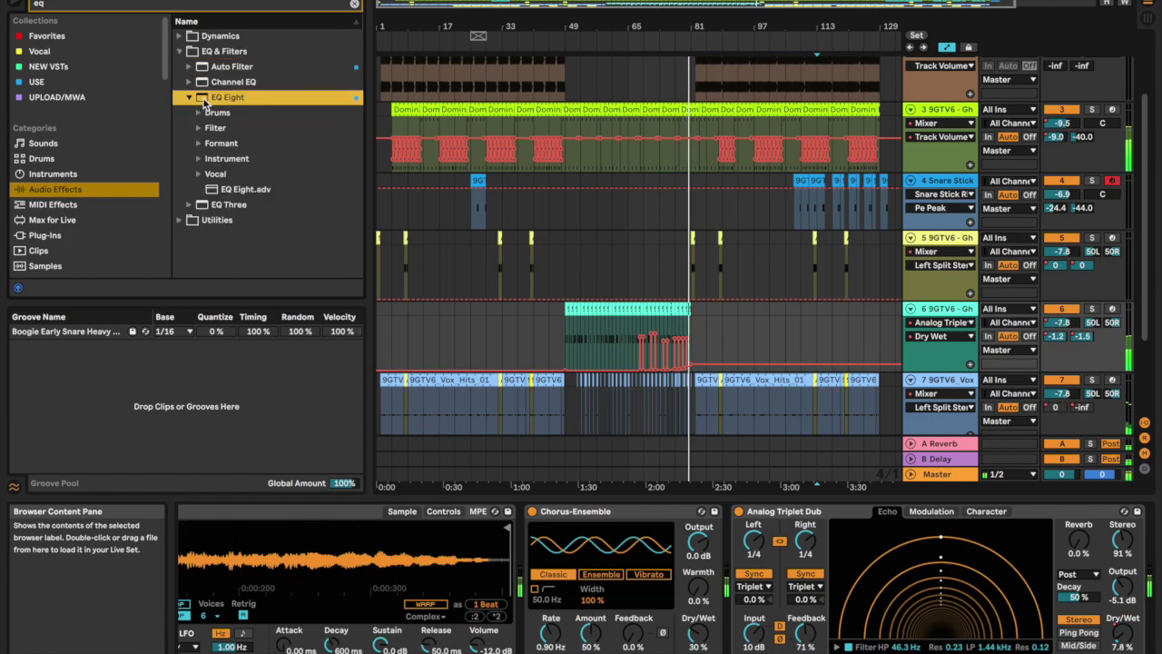
pyautogui.click(557, 329)
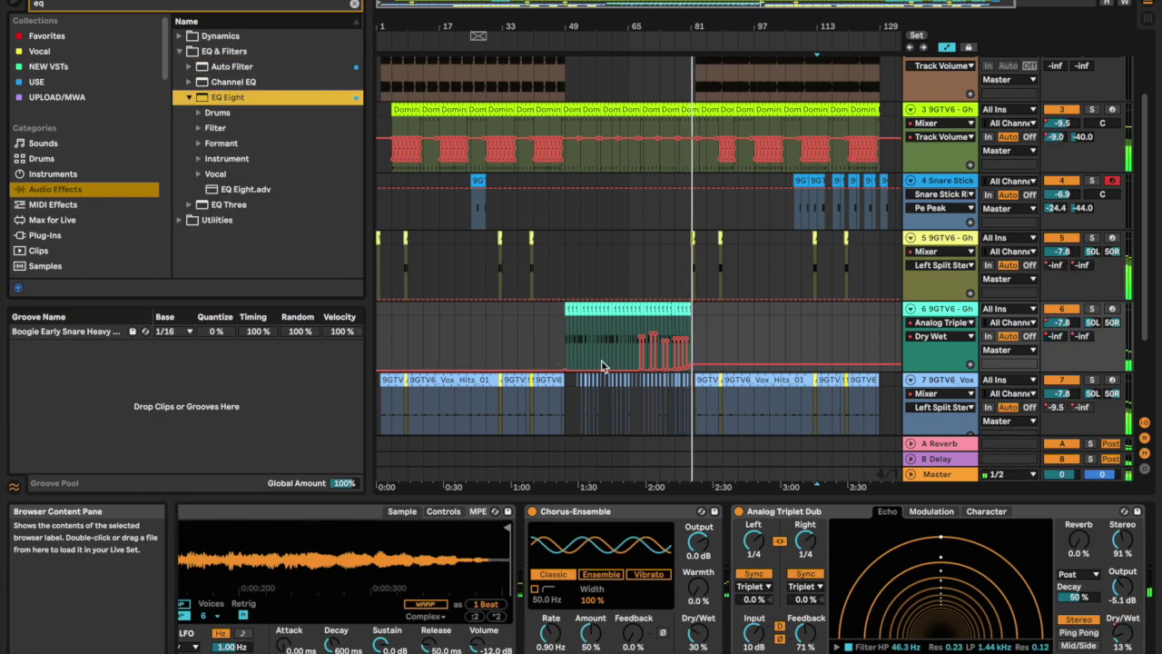
# - Pull EQ Eight's first band down to -15.0 dB near 10 Hz and show its frequency automation on track 6
pyautogui.moveTo(906, 587); pyautogui.dragTo(796, 576)
pyautogui.rightClick(796, 576)
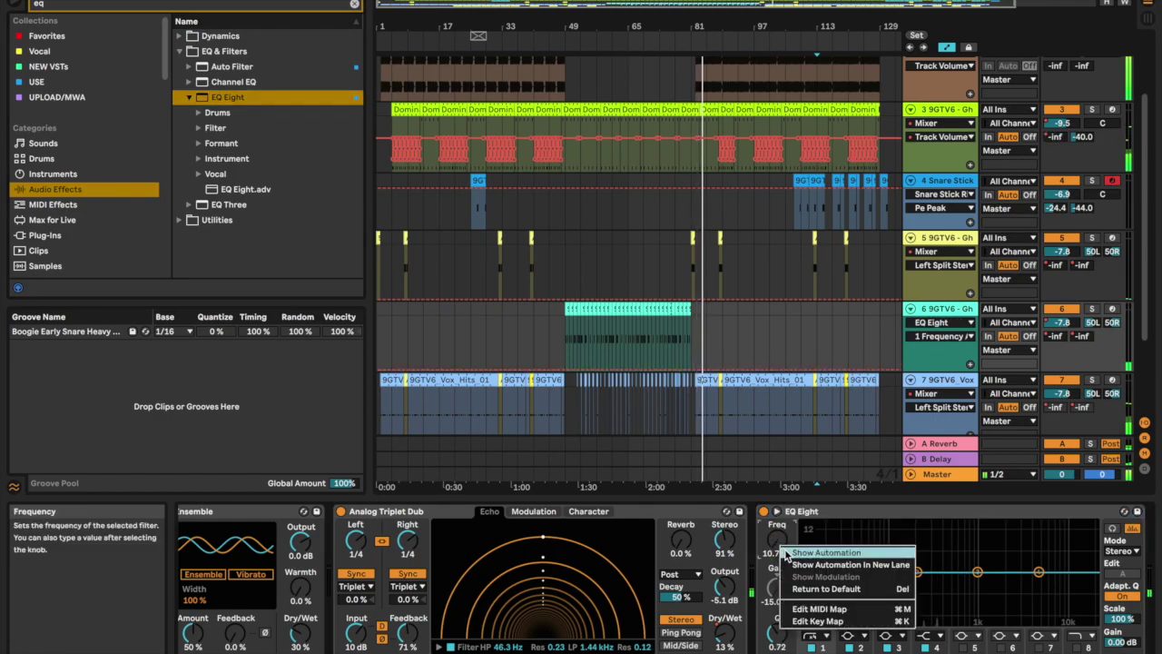
pyautogui.click(817, 558)
# - Shape track 6's EQ Eight band 1 frequency automation into a rising curve across the clips from bar 49 to bar 81
pyautogui.scroll(3, 648, 419)
pyautogui.hscroll(-1, 648, 419)
pyautogui.scroll(-1, 648, 419)
pyautogui.moveTo(413, 361); pyautogui.dragTo(764, 349)
pyautogui.press('-')
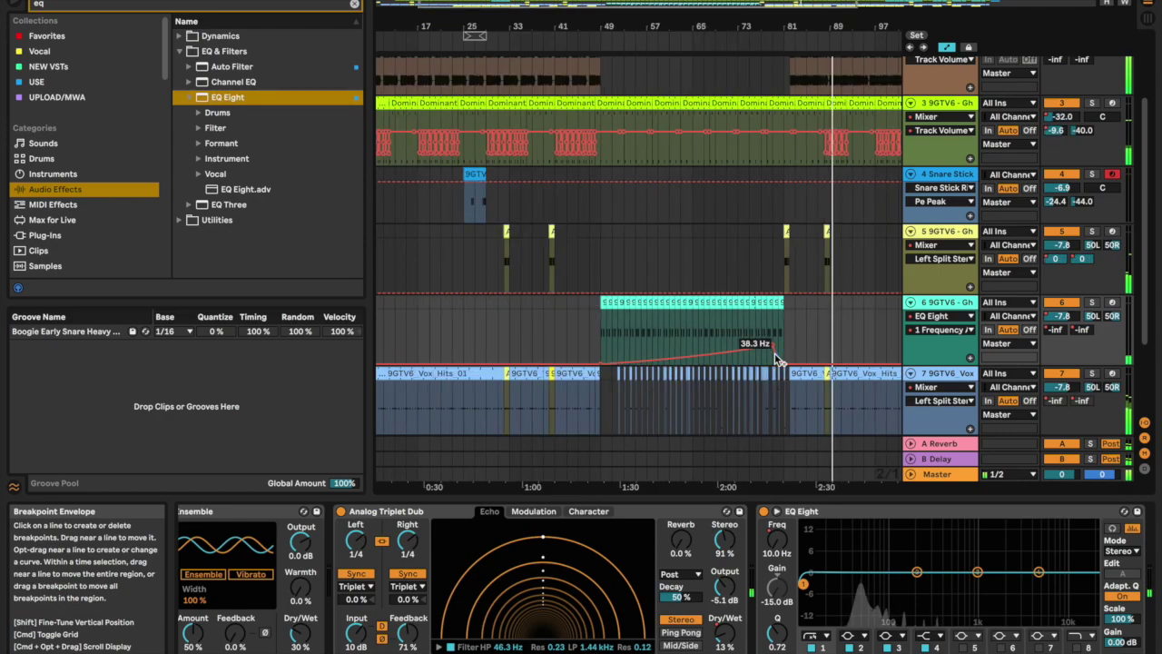
# - Turn off the automation display and hide the browser to widen the arrangement
pyautogui.press('+')
pyautogui.scroll(5, 812, 330)
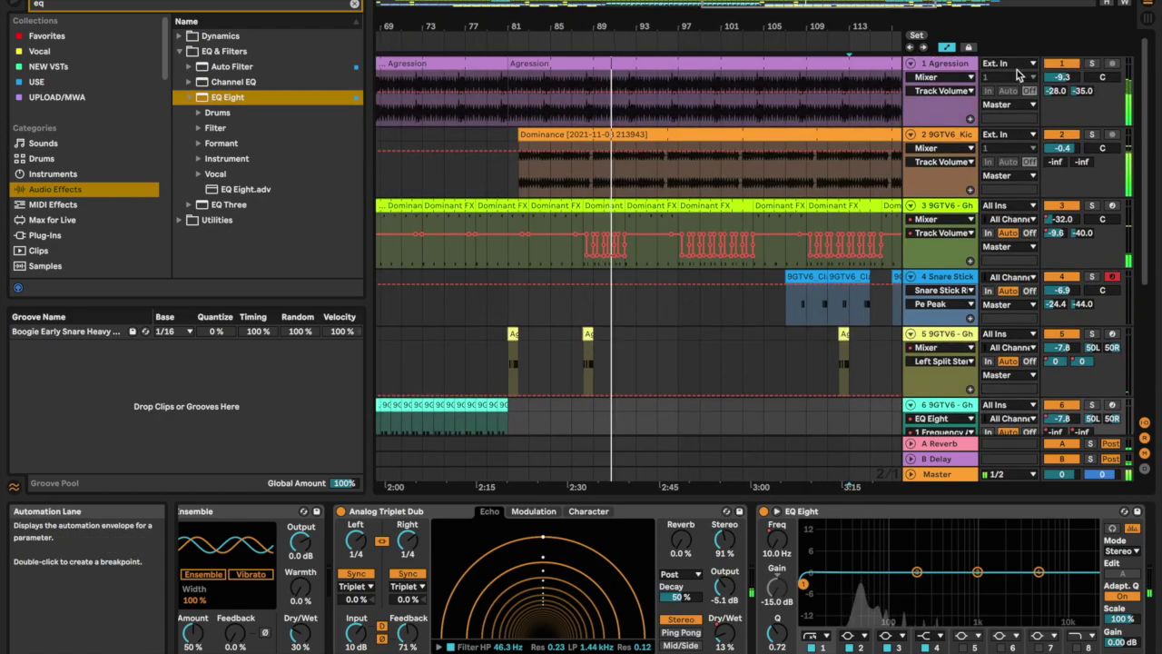
pyautogui.click(947, 47)
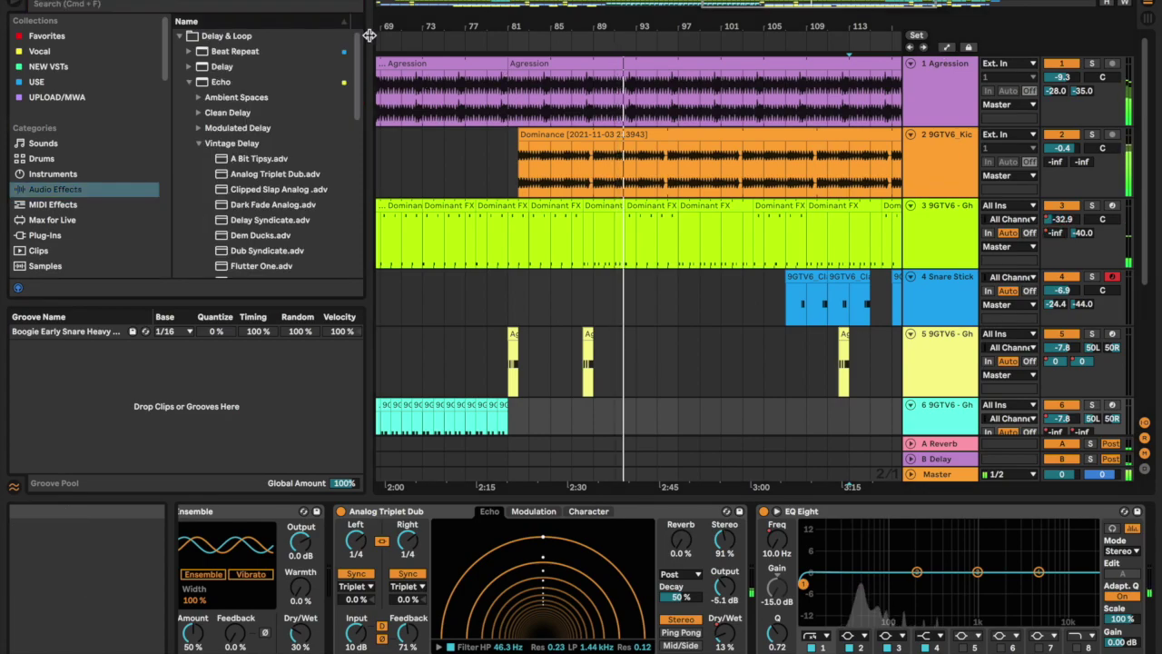
pyautogui.press('super+alt+b')
pyautogui.press('+')
pyautogui.press('+')
pyautogui.scroll(-3, 370, 147)
pyautogui.scroll(3, 369, 147)
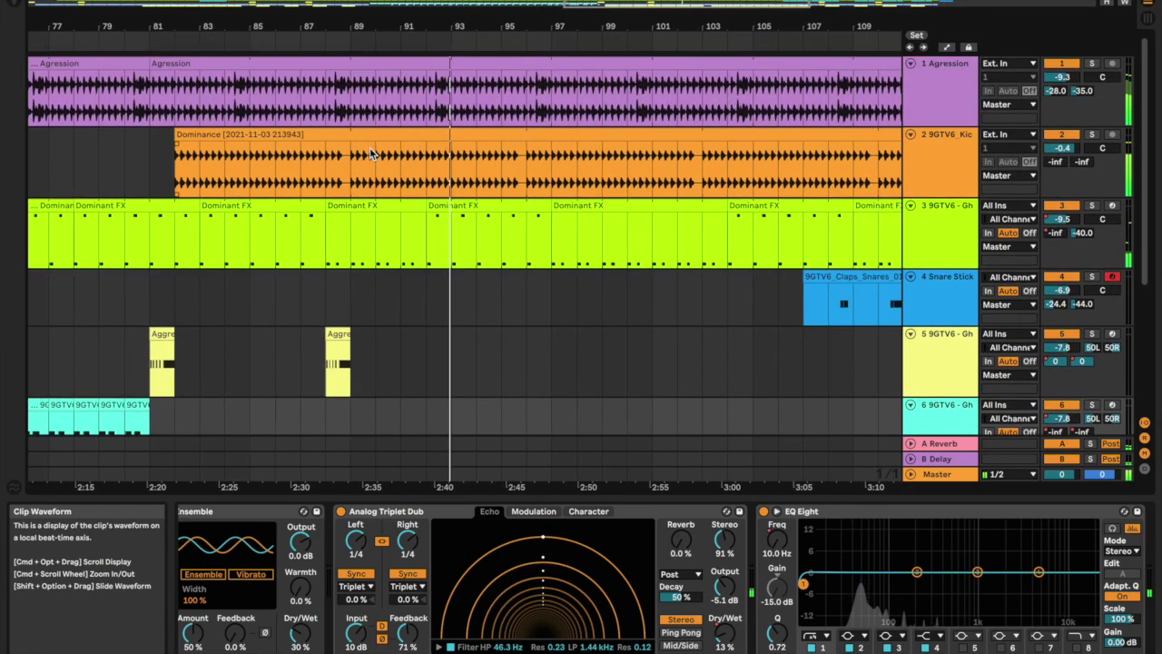
# - Display track 3's device chain and examine its effects through to the Compressor, along with the full arrangement
pyautogui.click(928, 216)
pyautogui.press('w')
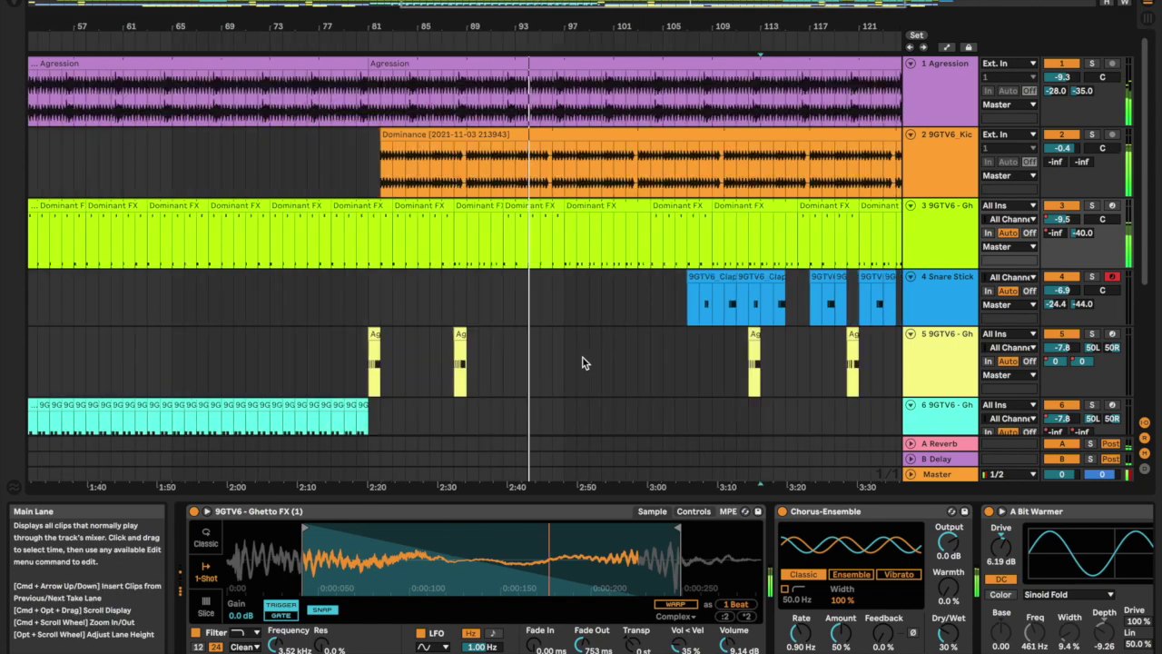
pyautogui.hscroll(6, 692, 538)
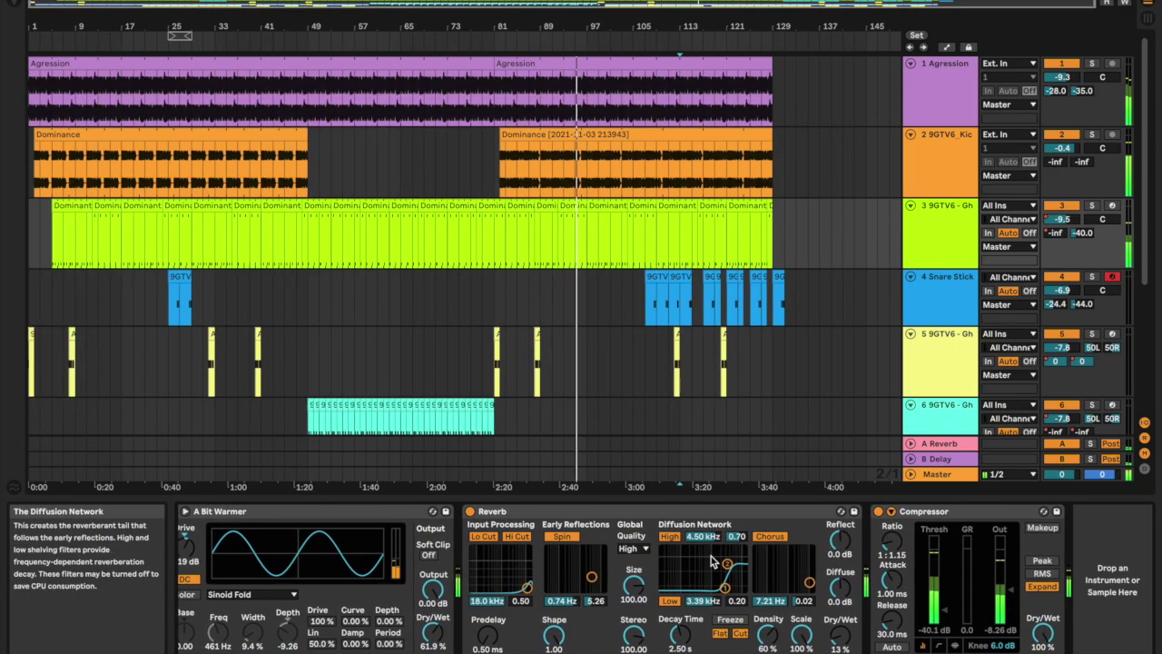
pyautogui.hscroll(-6, 713, 562)
pyautogui.scroll(-5, 669, 358)
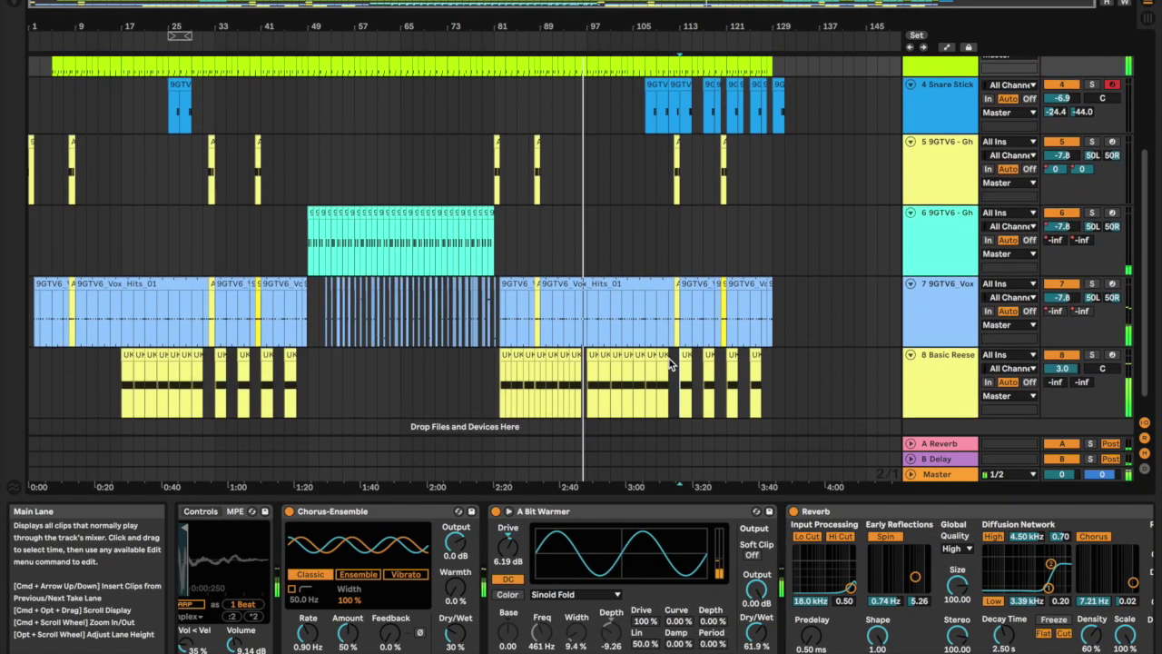
# - Display track 7's devices, bring back the browser and search the audio effects for "com"
pyautogui.click(954, 332)
pyautogui.hotkey('ctrl', 'alt', 'b')
pyautogui.click(57, 9)
pyautogui.write('com')
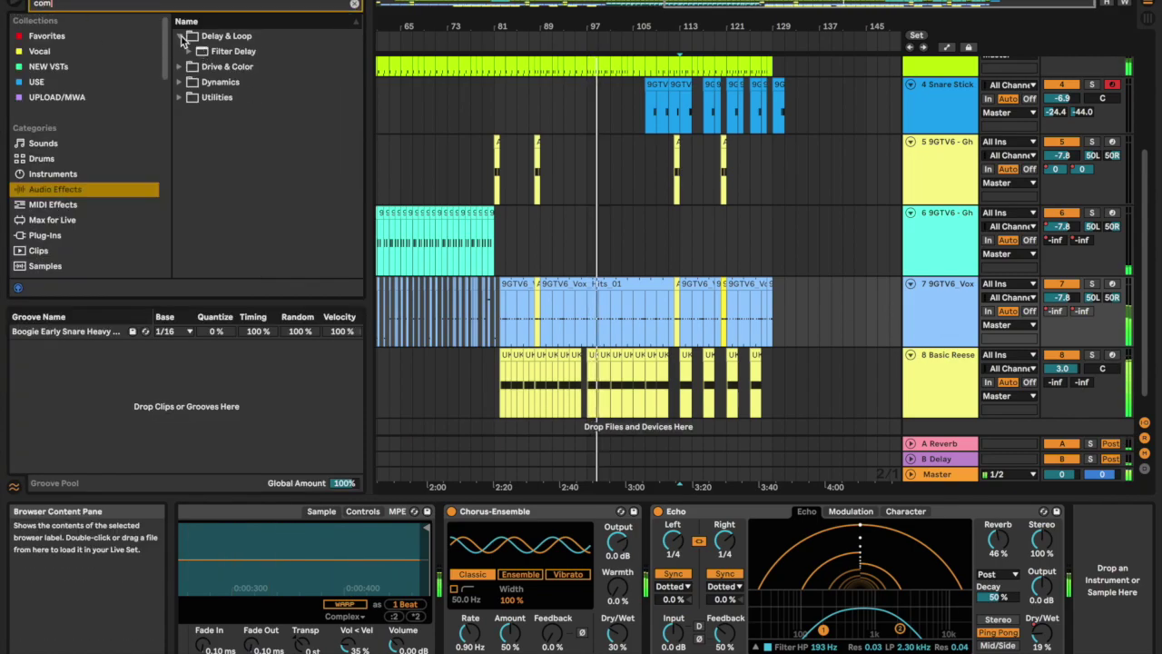
# - Add the Compressor from Dynamics to the end of track 7's chain and lower its output gain to -7.31 dB
pyautogui.press('Down')
pyautogui.press('Down')
pyautogui.press('Down')
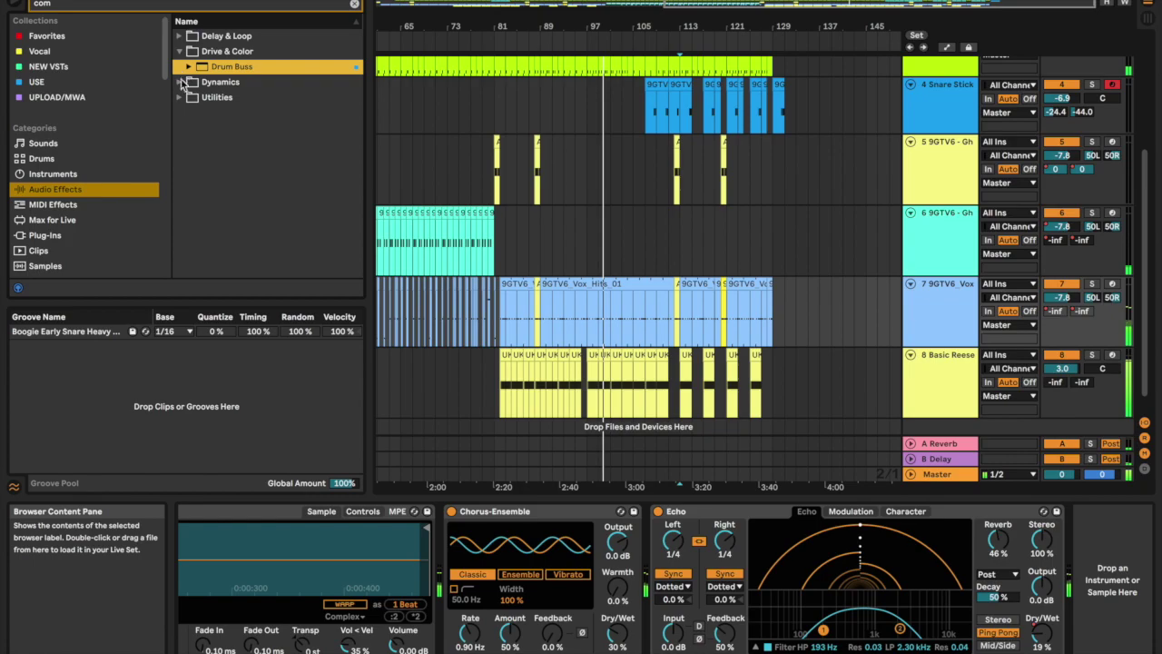
pyautogui.press('Down')
pyautogui.click(190, 83)
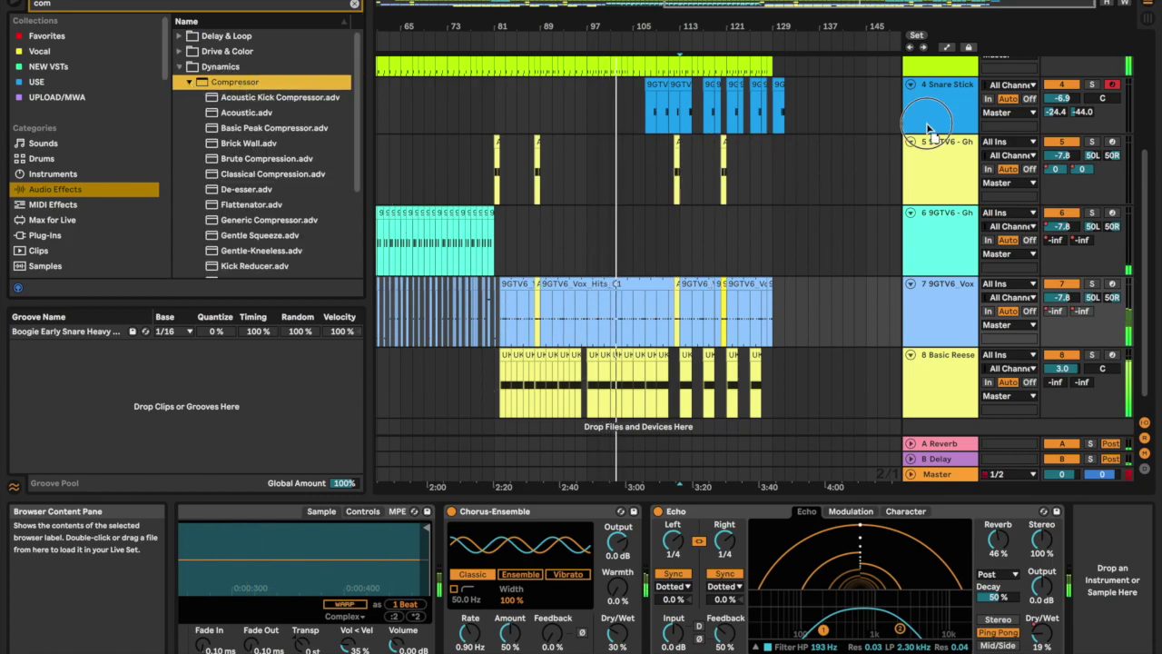
pyautogui.moveTo(581, 361); pyautogui.dragTo(585, 308)
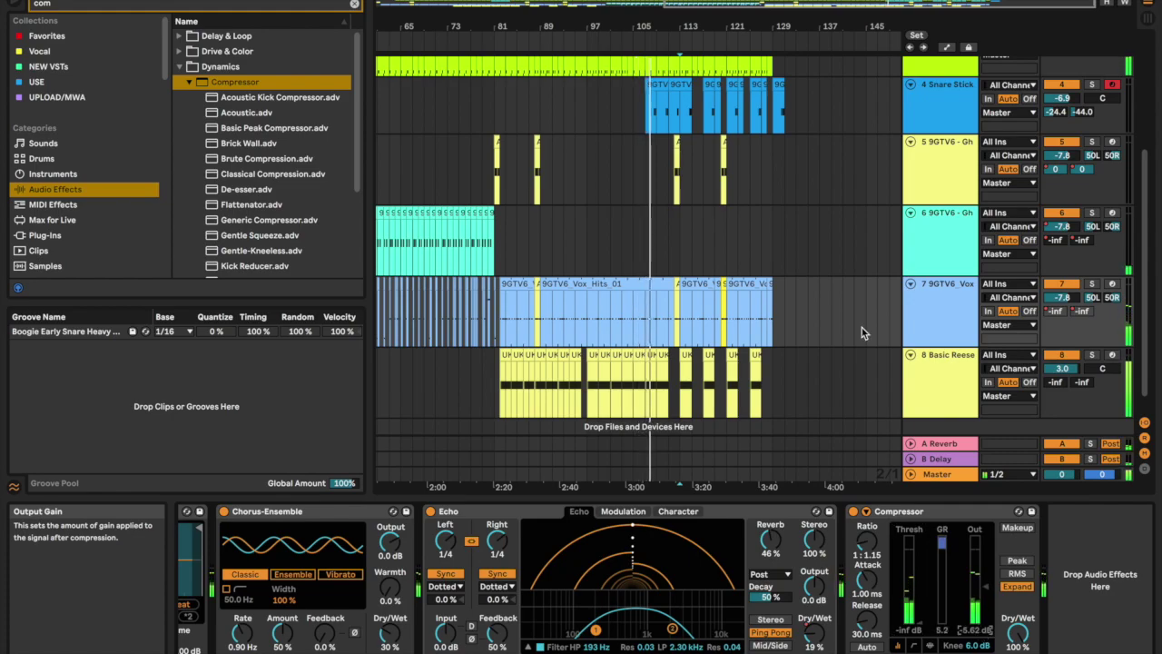
pyautogui.scroll(2, 747, 237)
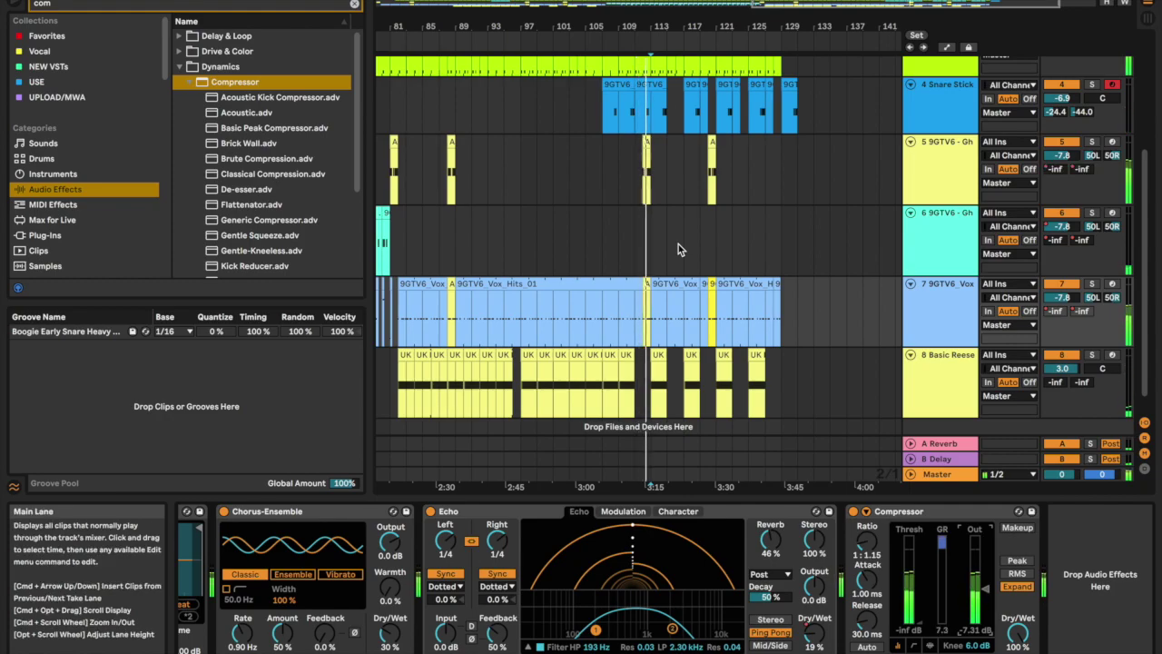
# - Add a Compressor with -6.19 dB output gain to track 5 and save it as the default preset, overwriting the existing one
pyautogui.click(947, 141)
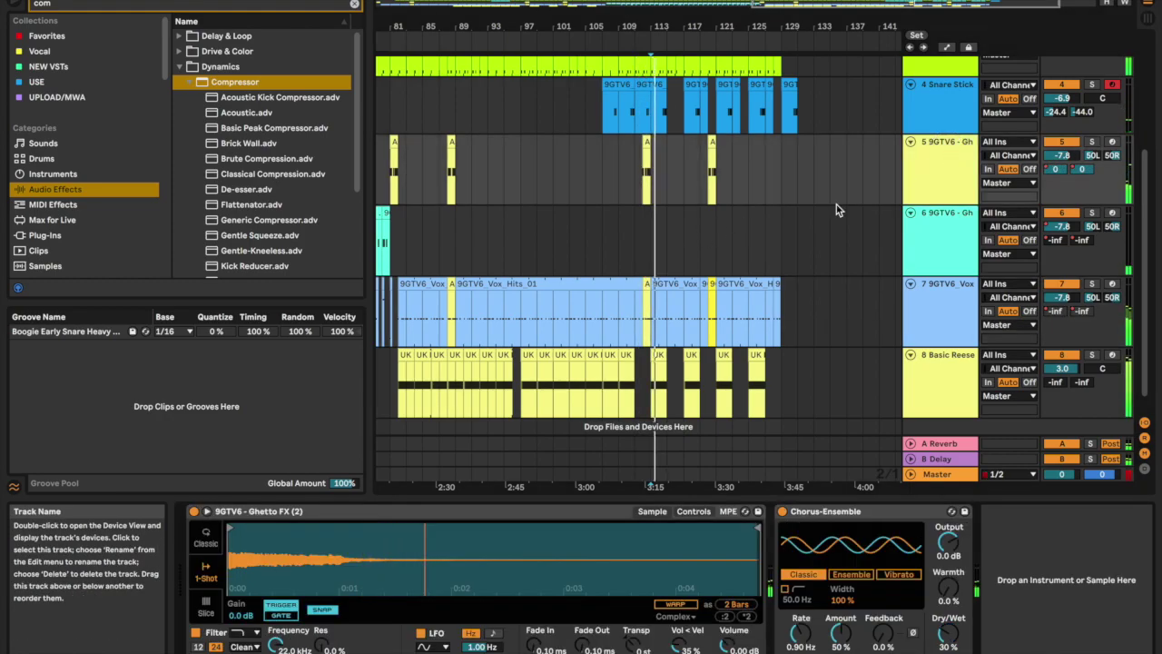
pyautogui.moveTo(220, 87); pyautogui.dragTo(546, 152)
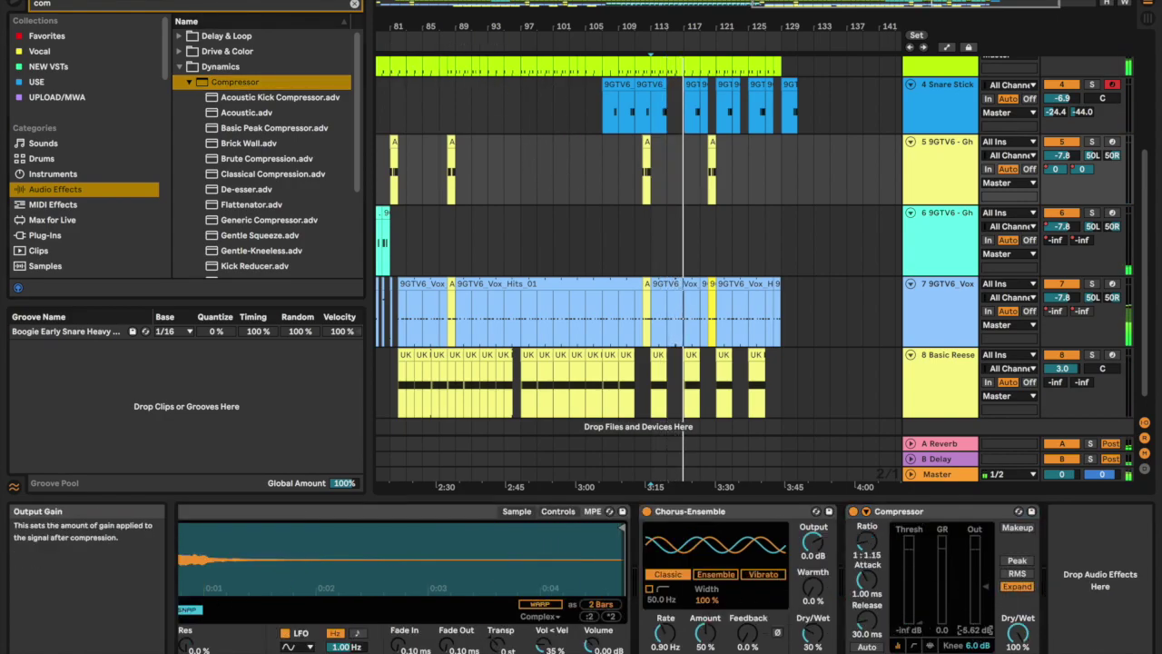
pyautogui.rightClick(970, 513)
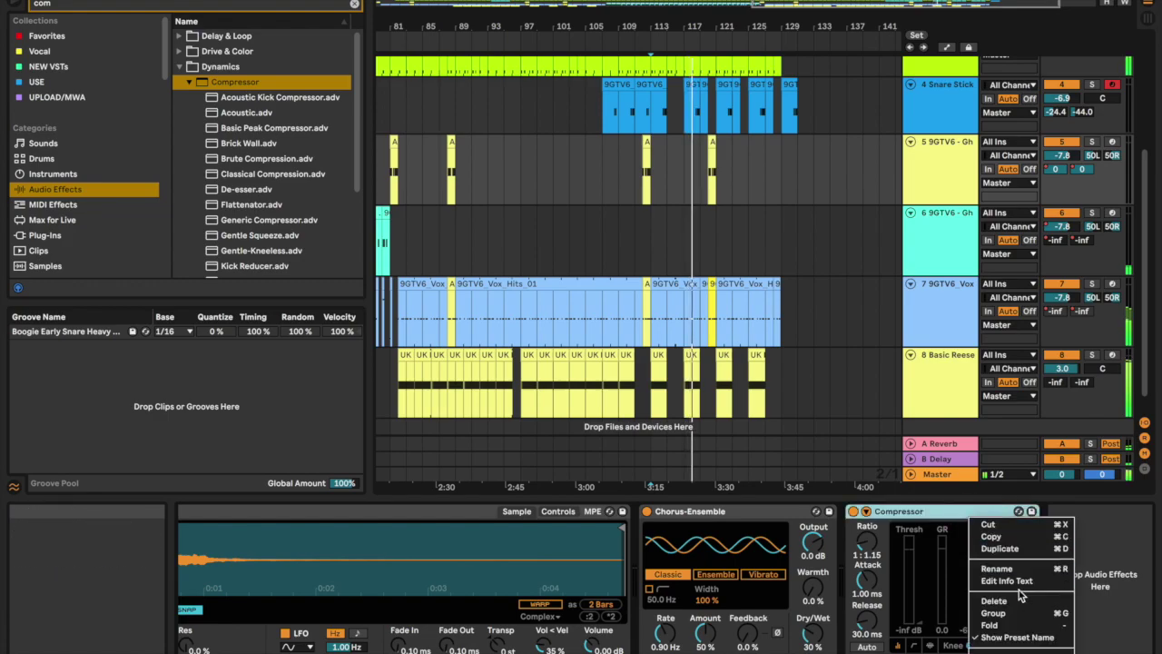
pyautogui.click(1015, 636)
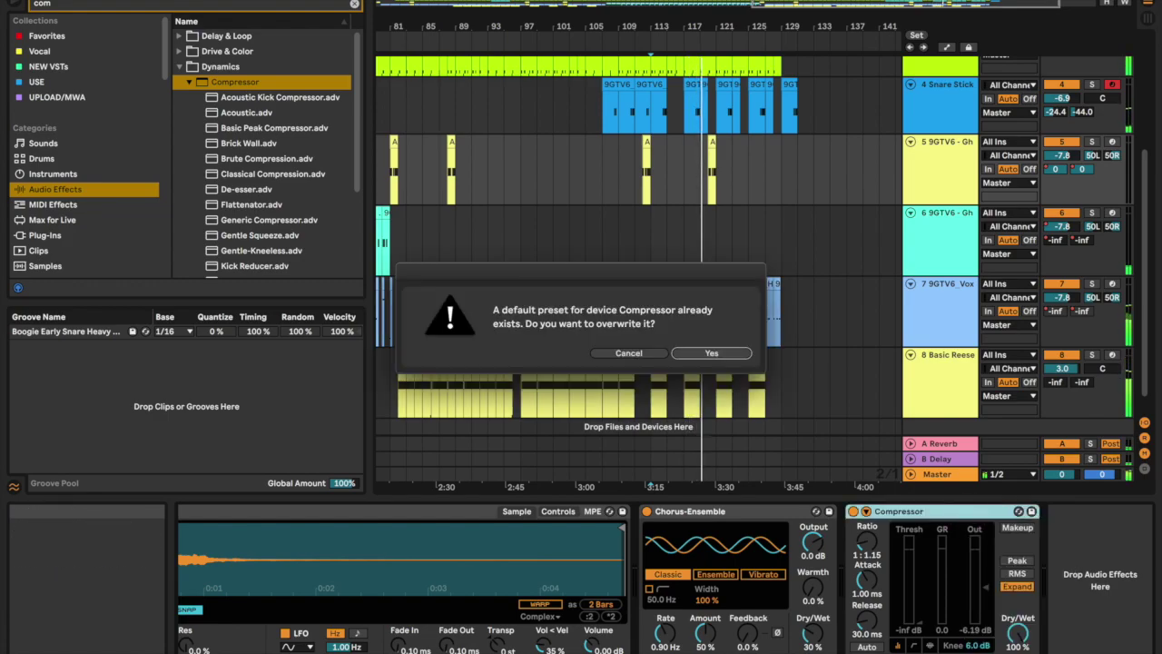
pyautogui.press('Return')
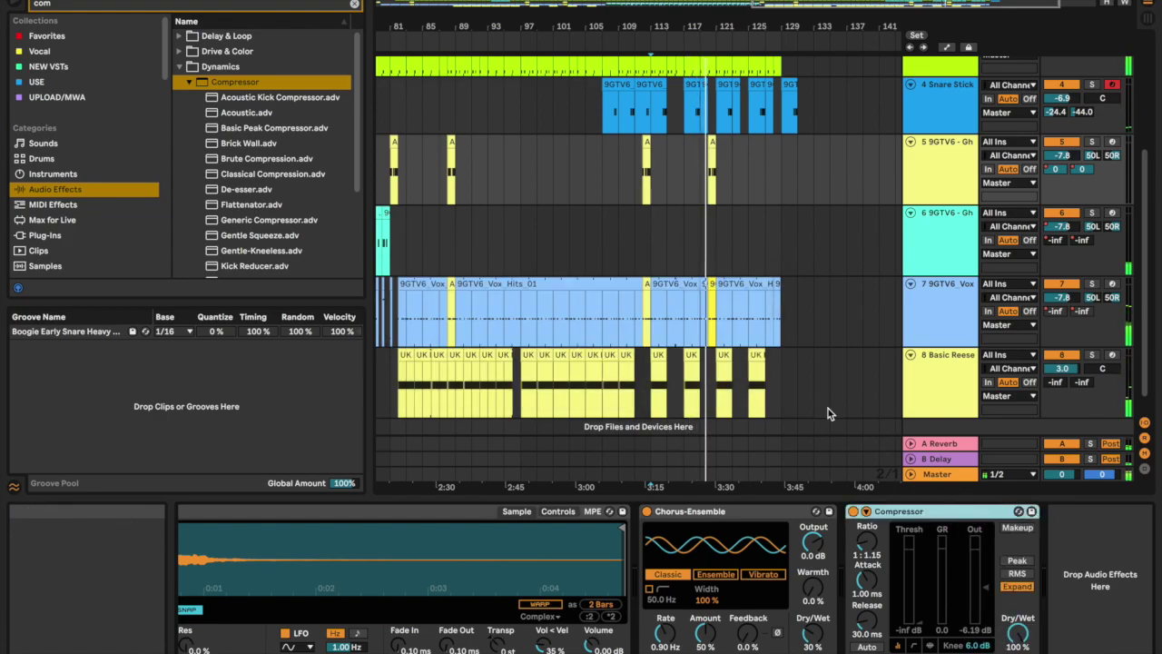
# - Save track 5's Compressor settings to the user library as a preset named "Expander Compressor"
pyautogui.click(1032, 511)
pyautogui.write('E')
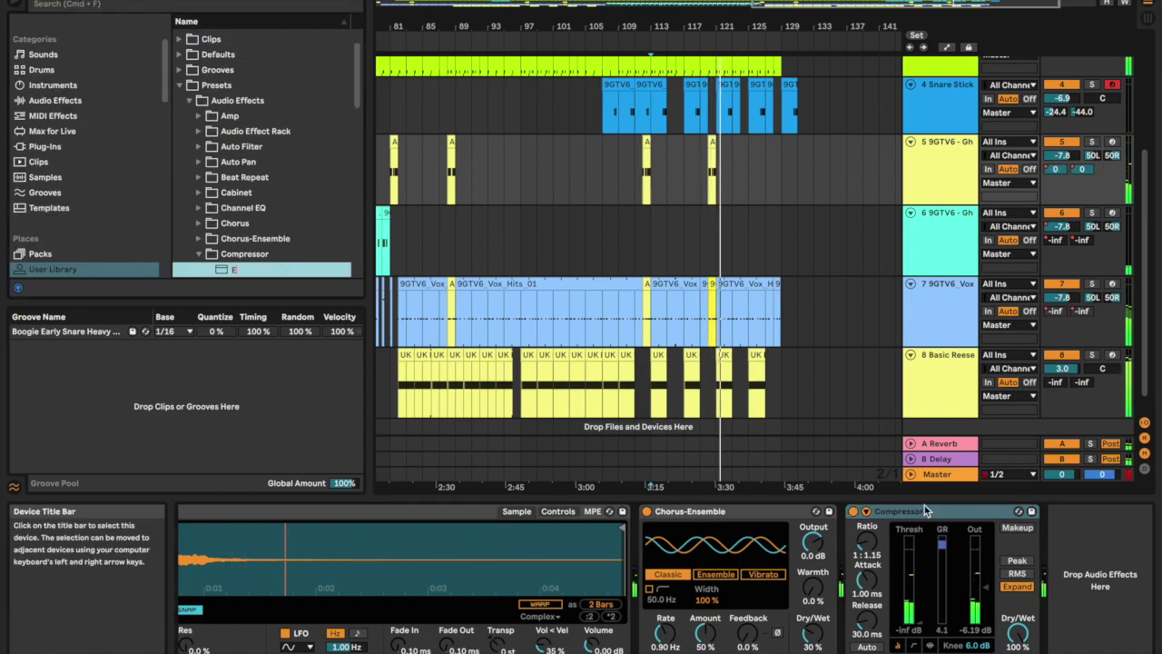
pyautogui.write('xpander C')
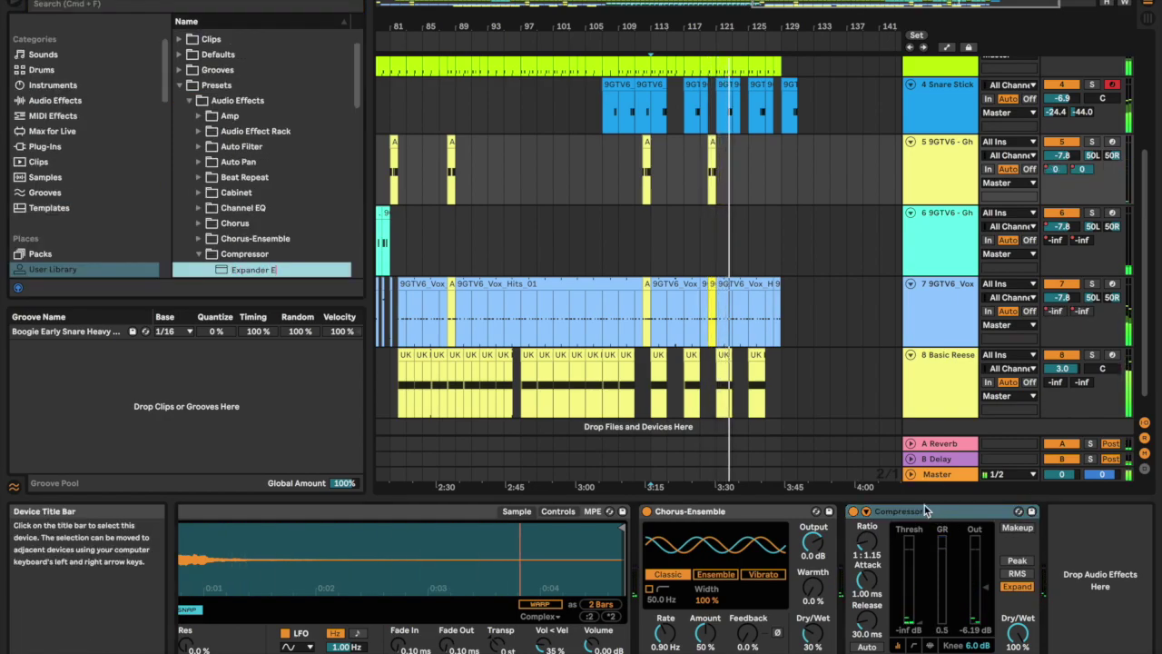
pyautogui.write('ompressor')
pyautogui.press('Return')
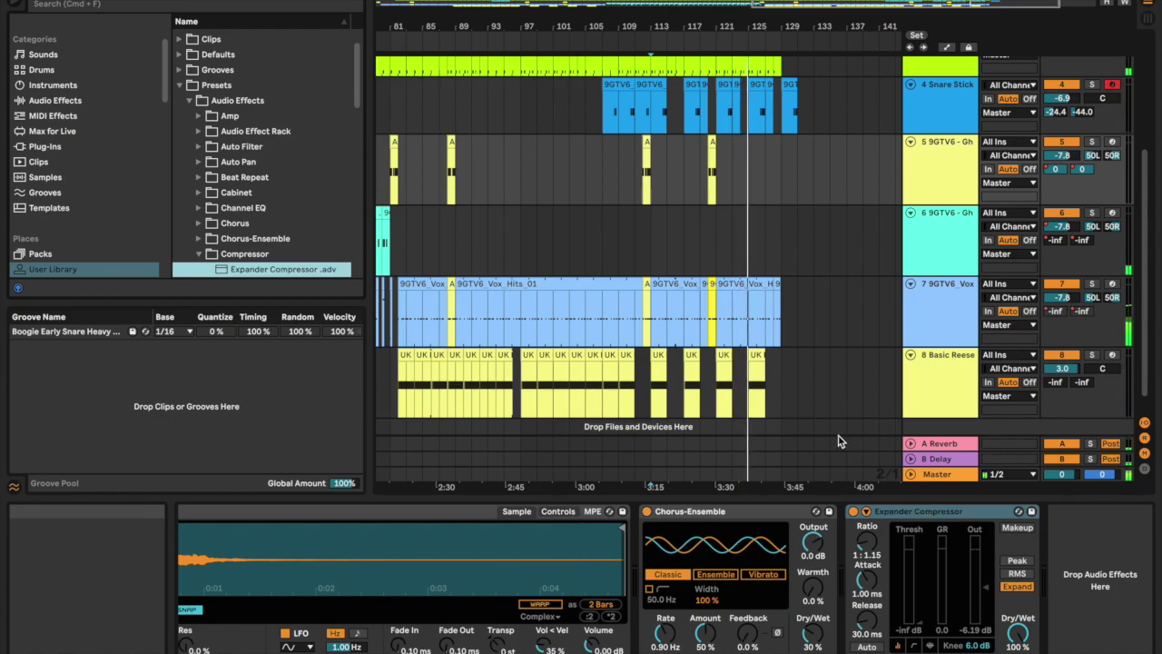
# - Add the Expander Compressor preset to the Basic Reese track 8 and set its output gain to -6.75 dB
pyautogui.press('Down')
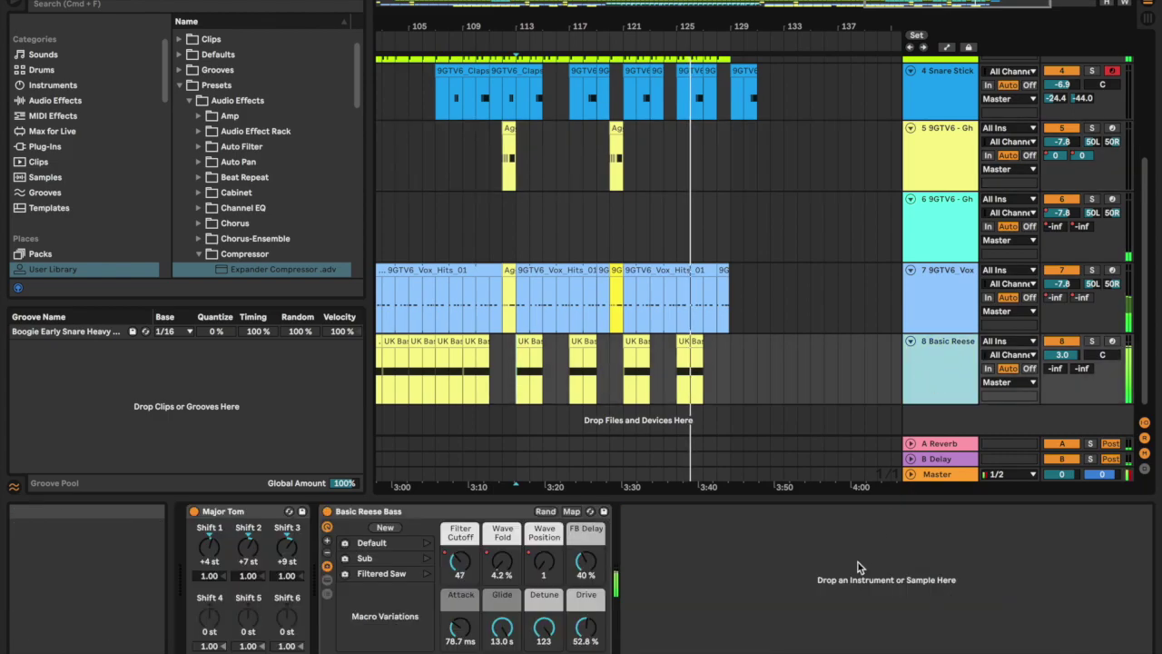
pyautogui.press('Return')
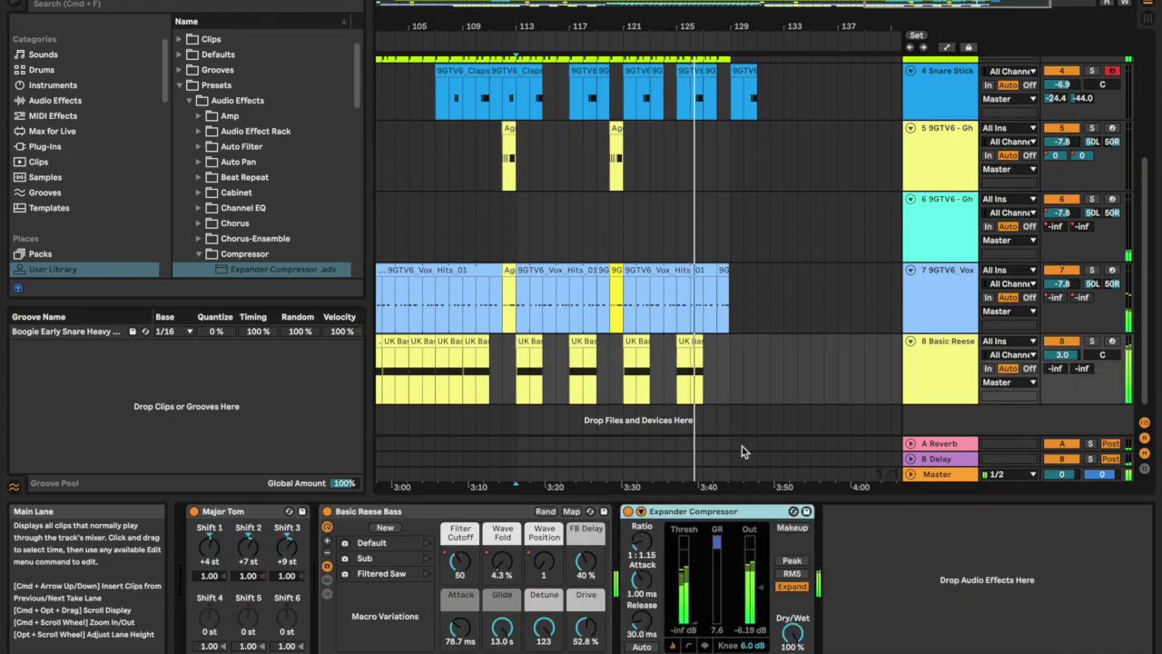
pyautogui.click(754, 617)
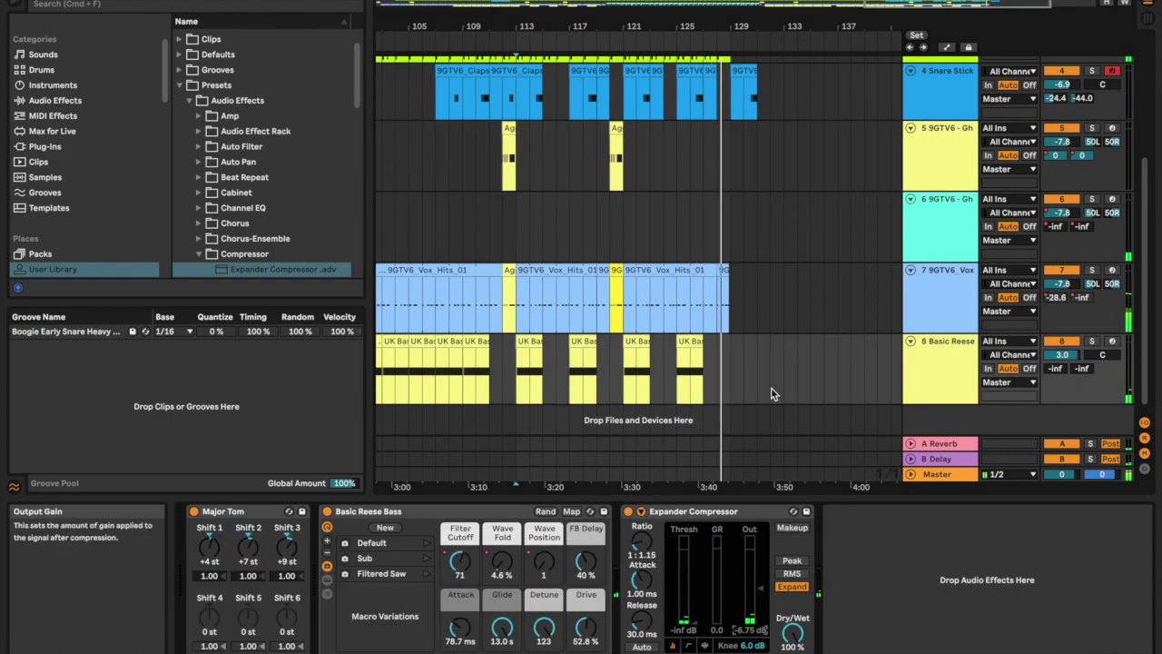
# - Copy the last UK Bass Reese clip on track 8 to bar 129 and open the copy for note editing
pyautogui.click(690, 343)
pyautogui.moveTo(690, 343); pyautogui.dragTo(745, 363)
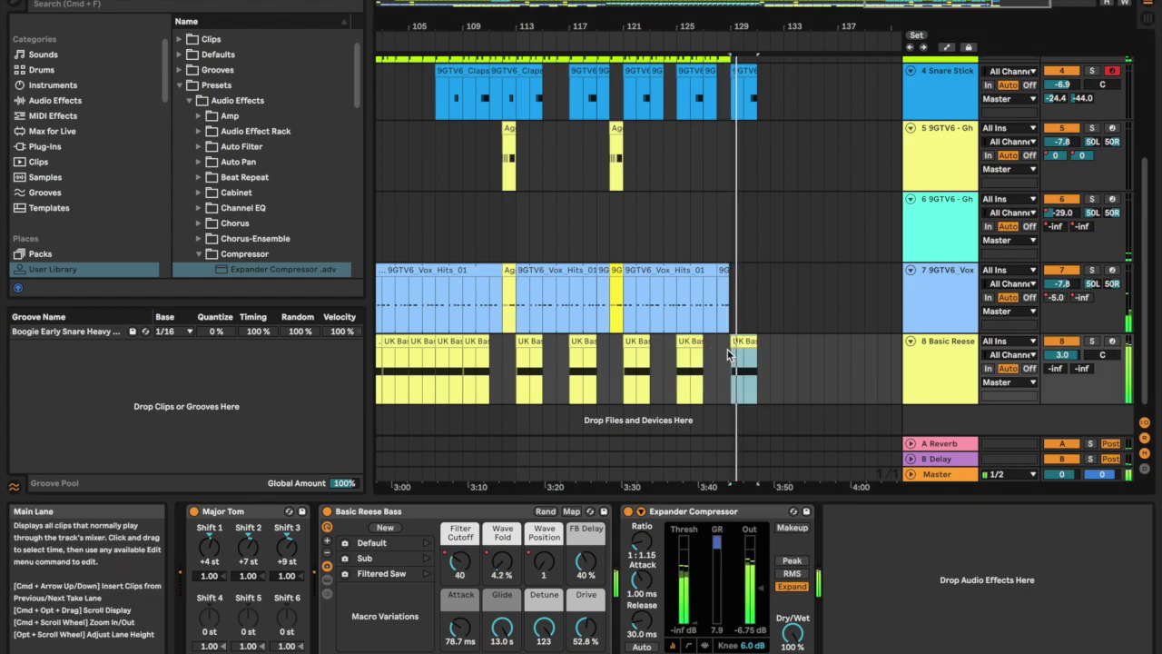
pyautogui.doubleClick(746, 363)
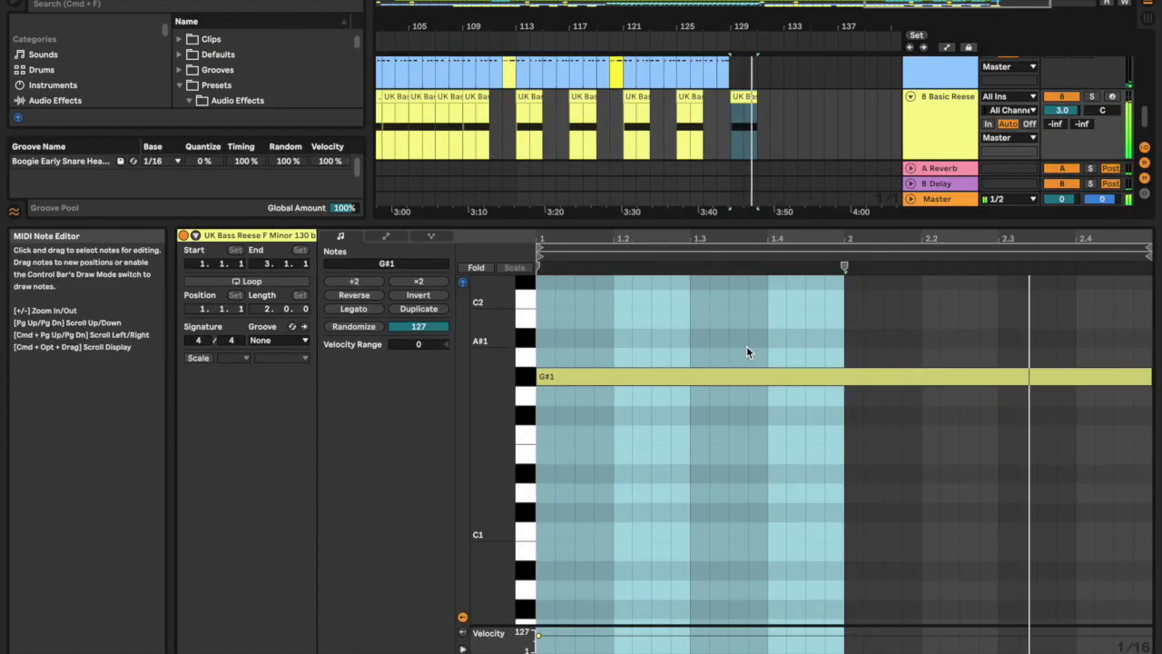
# - Close the note editor and play the arrangement again from the beginning
pyautogui.press('super+alt+l')
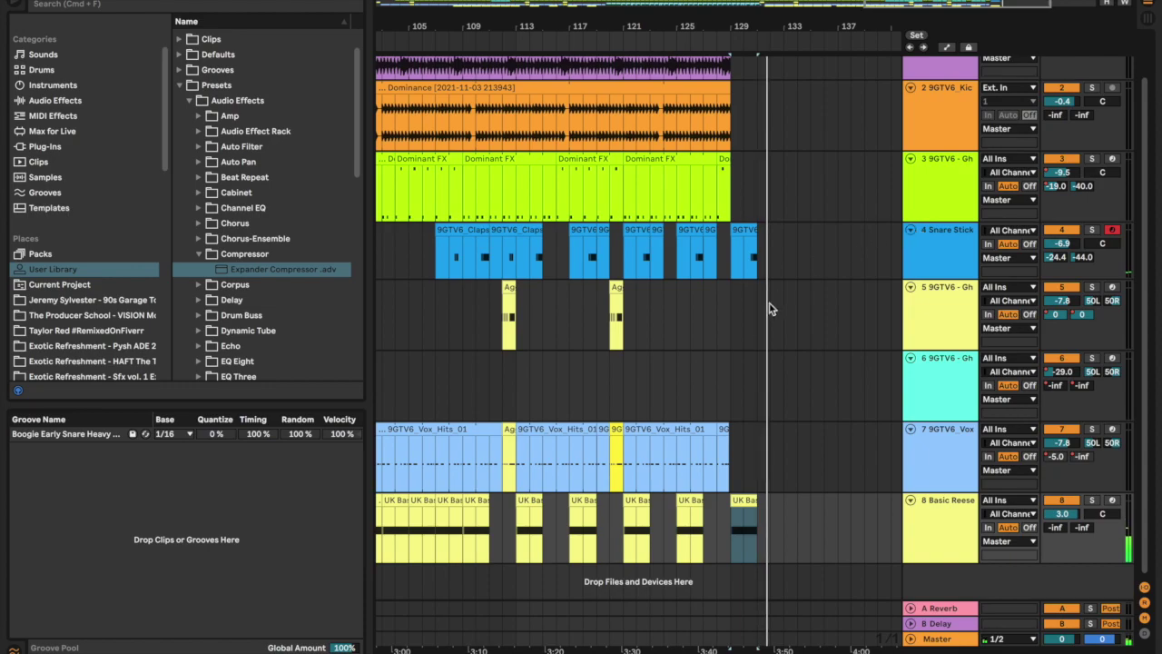
pyautogui.scroll(-5, 710, 452)
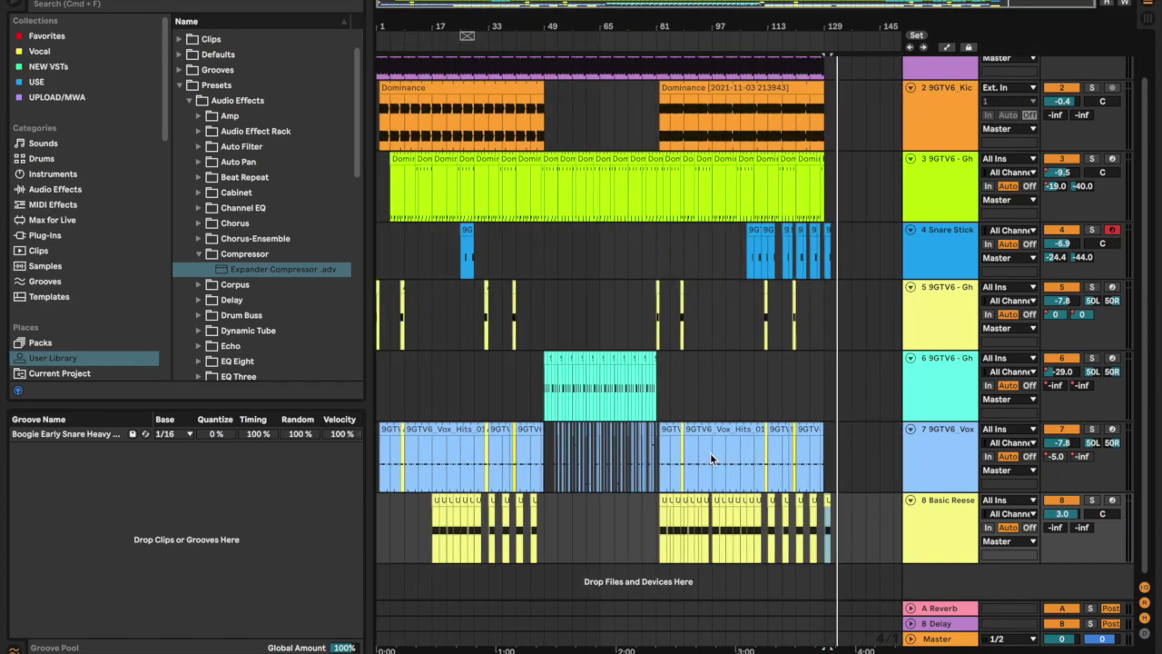
pyautogui.scroll(2, 709, 453)
pyautogui.scroll(-1, 709, 458)
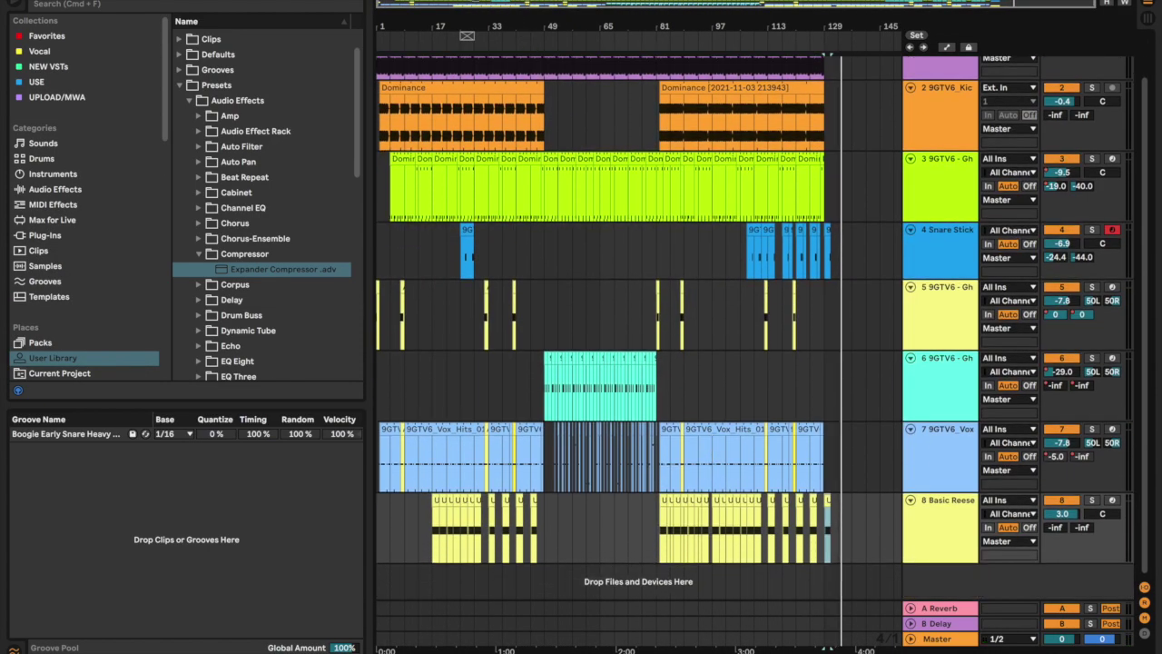
pyautogui.press('space')
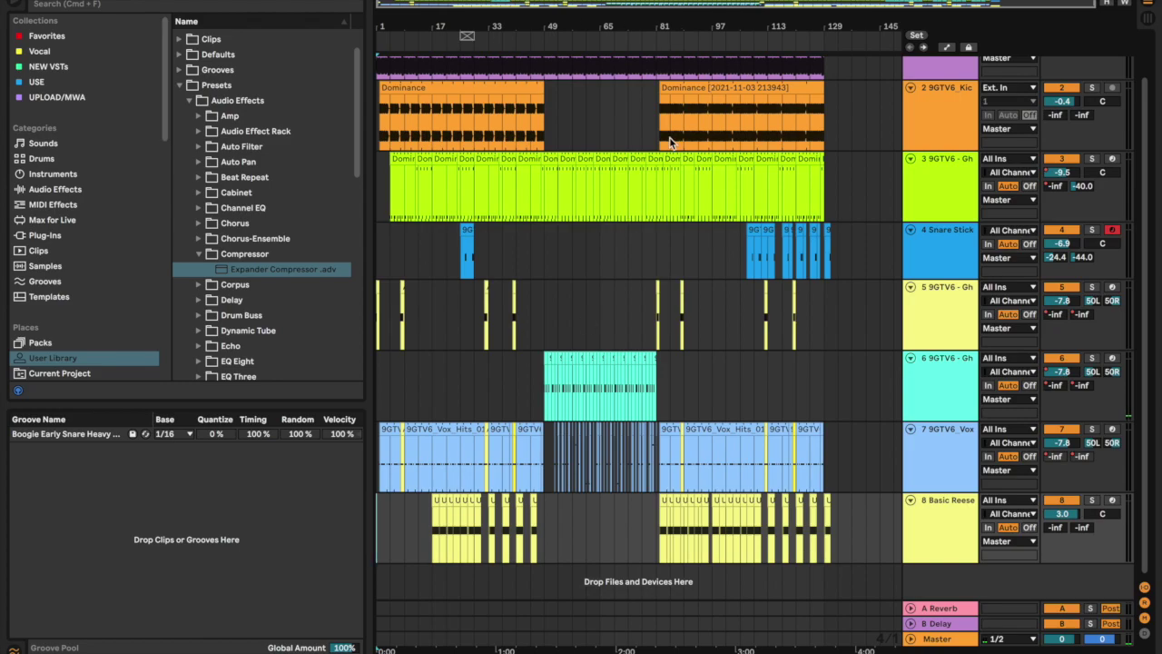
pyautogui.scroll(5, 607, 345)
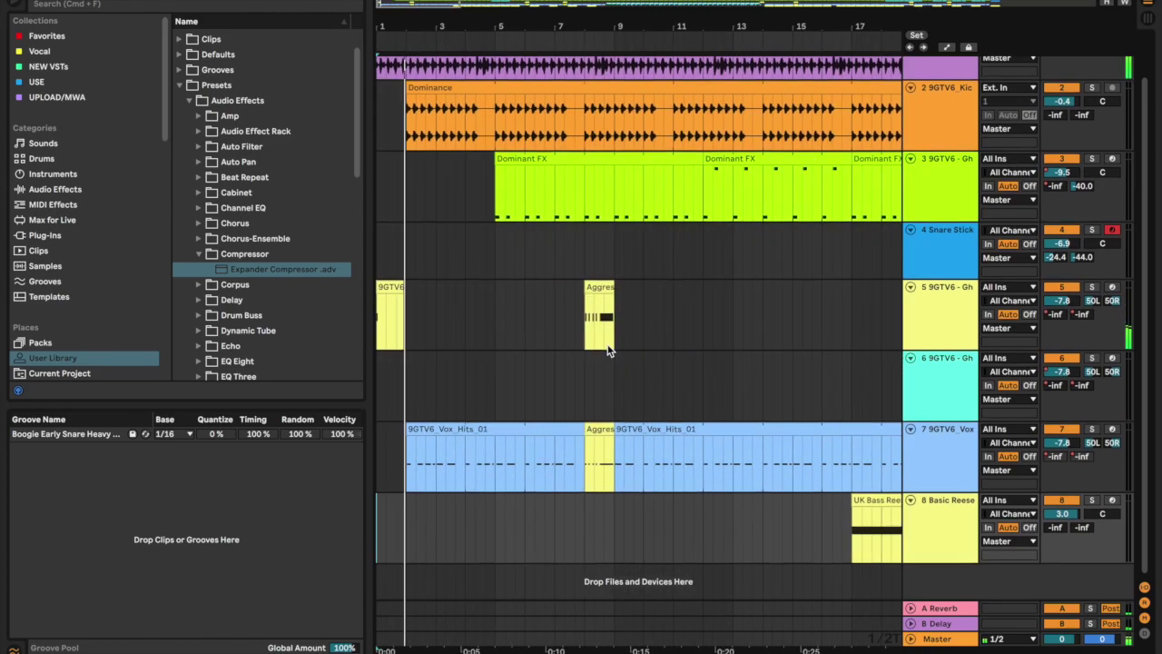
# - Add the Expander Compressor preset to the kick track 2 after its Chorus-Ensemble
pyautogui.doubleClick(944, 315)
pyautogui.scroll(-2, 769, 331)
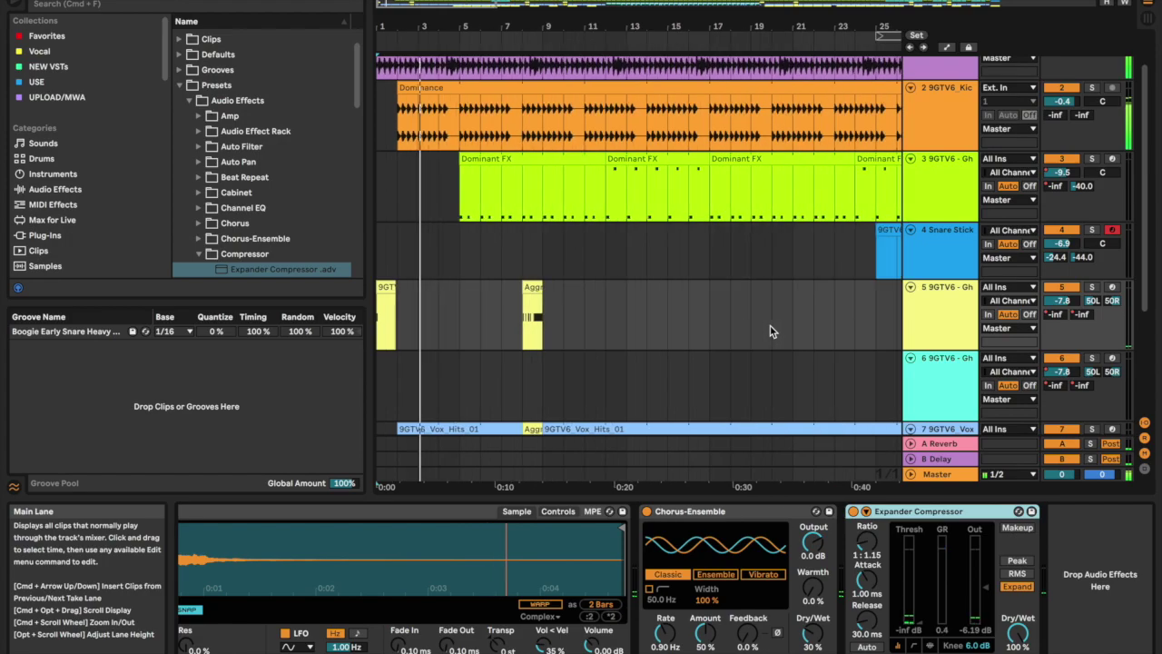
pyautogui.scroll(-1, 770, 331)
pyautogui.click(934, 114)
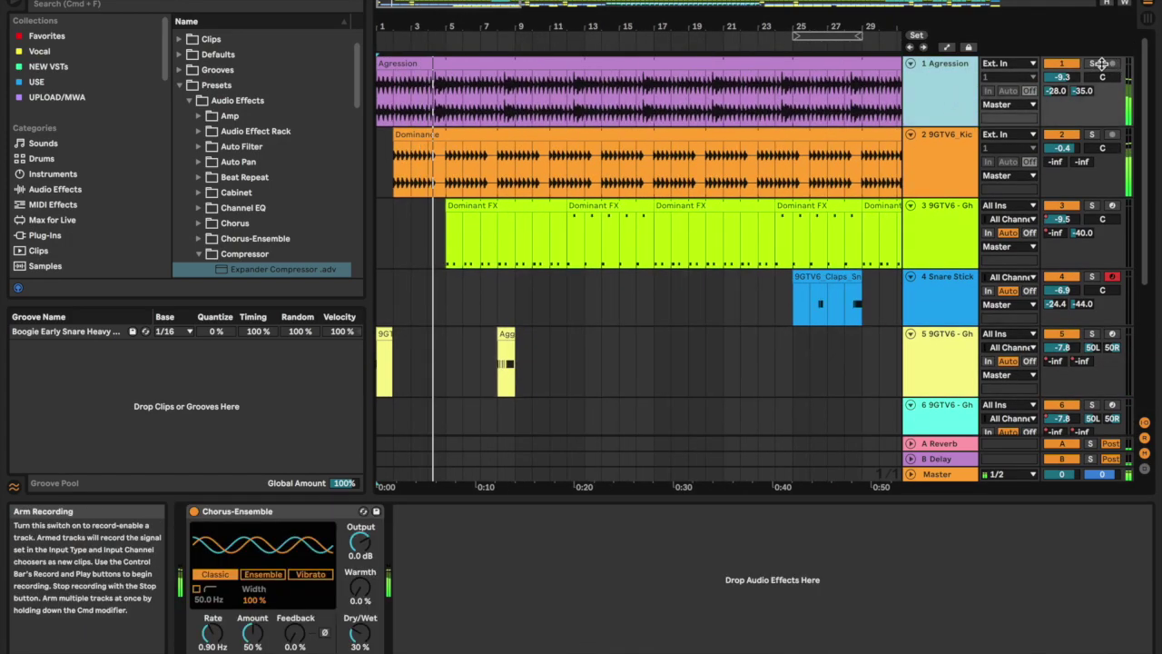
pyautogui.click(940, 150)
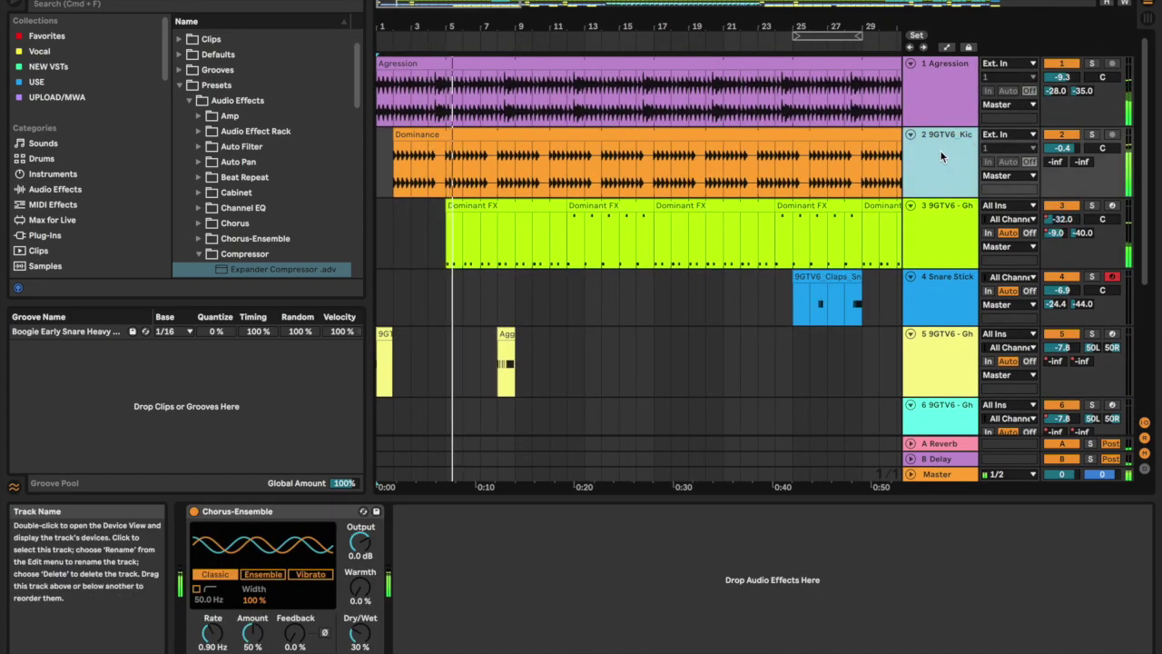
pyautogui.moveTo(249, 269); pyautogui.dragTo(476, 337)
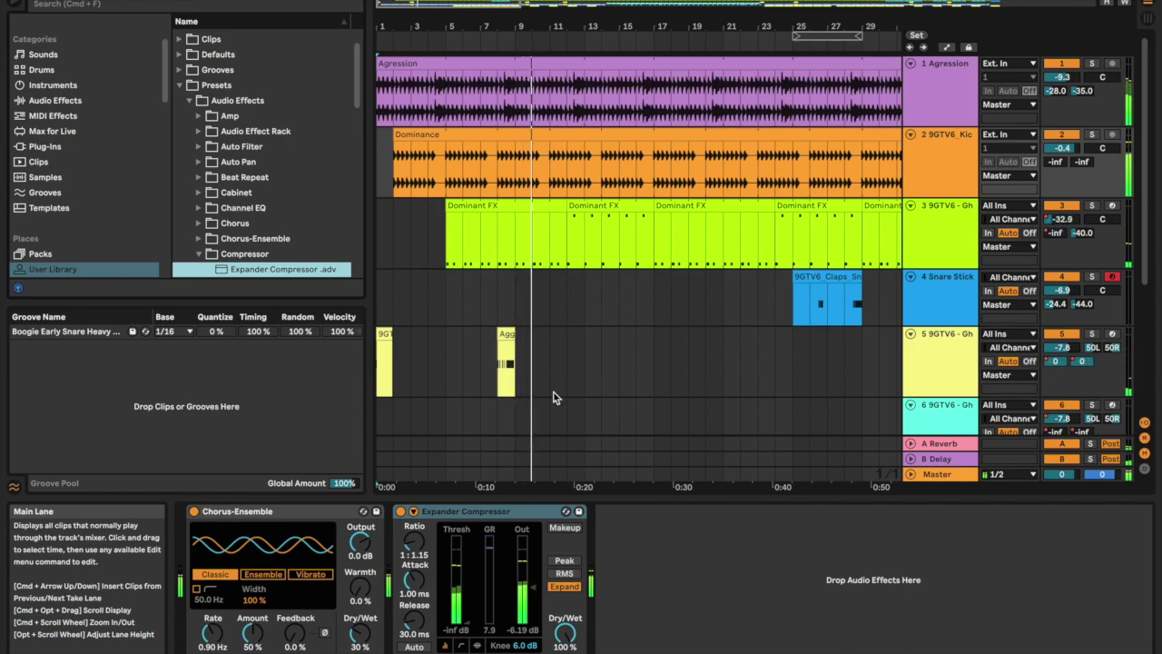
pyautogui.click(522, 595)
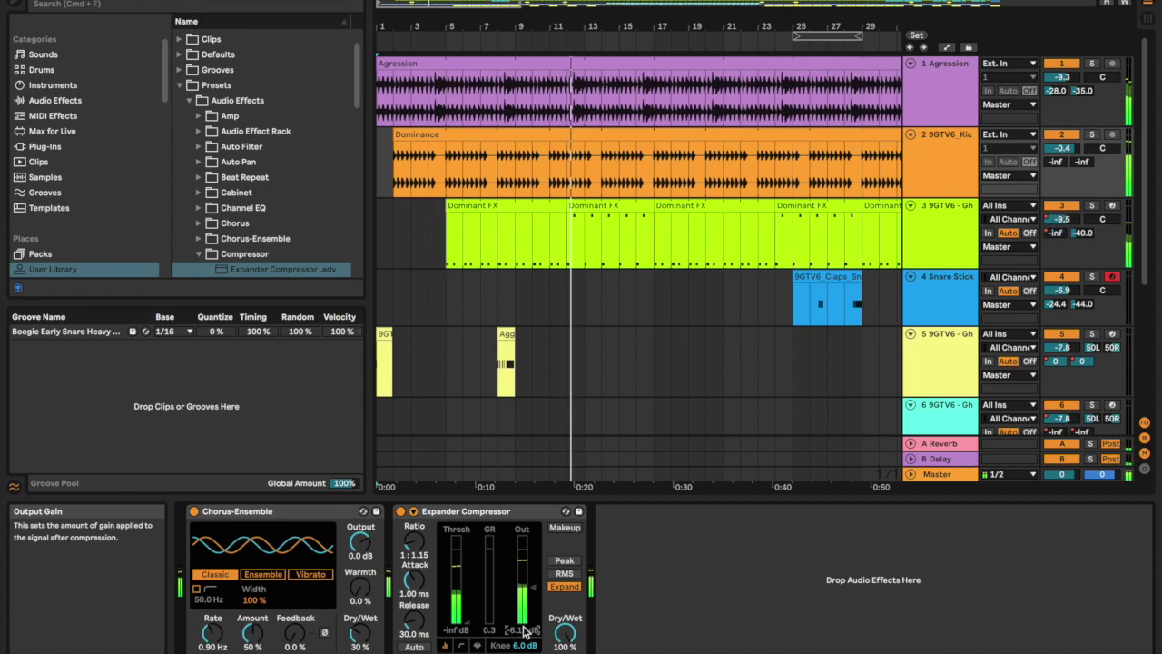
# - Show the B-Delay send automation on track 3 and raise it to a peak of about -21 dB near bar 51
pyautogui.scroll(-2, 738, 349)
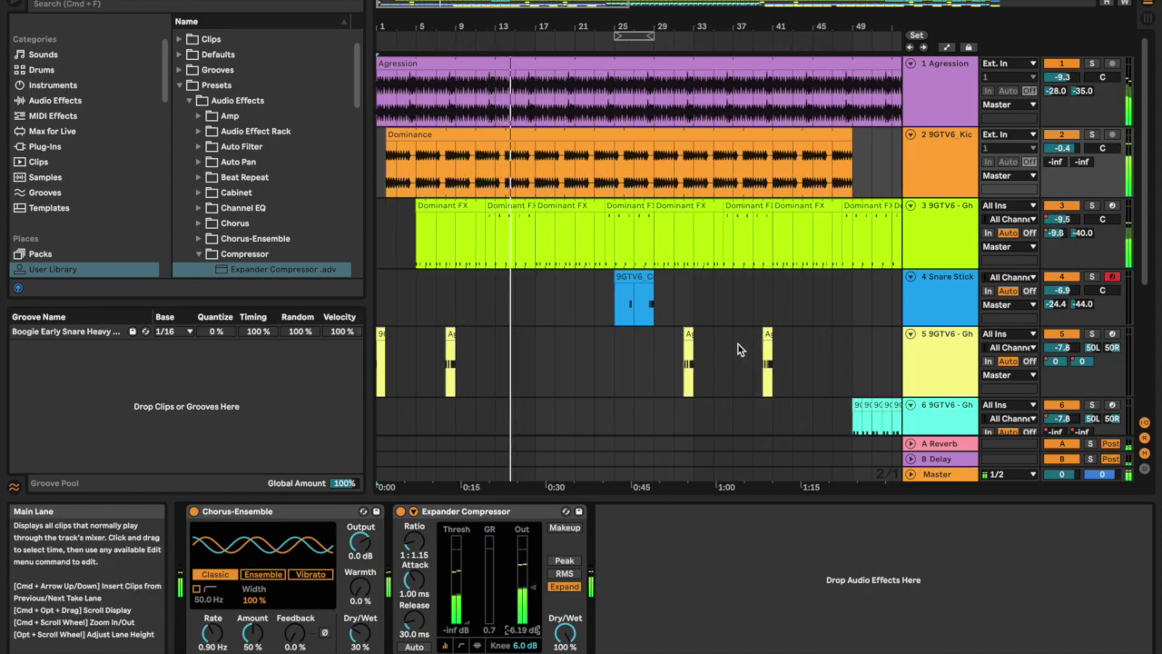
pyautogui.click(941, 231)
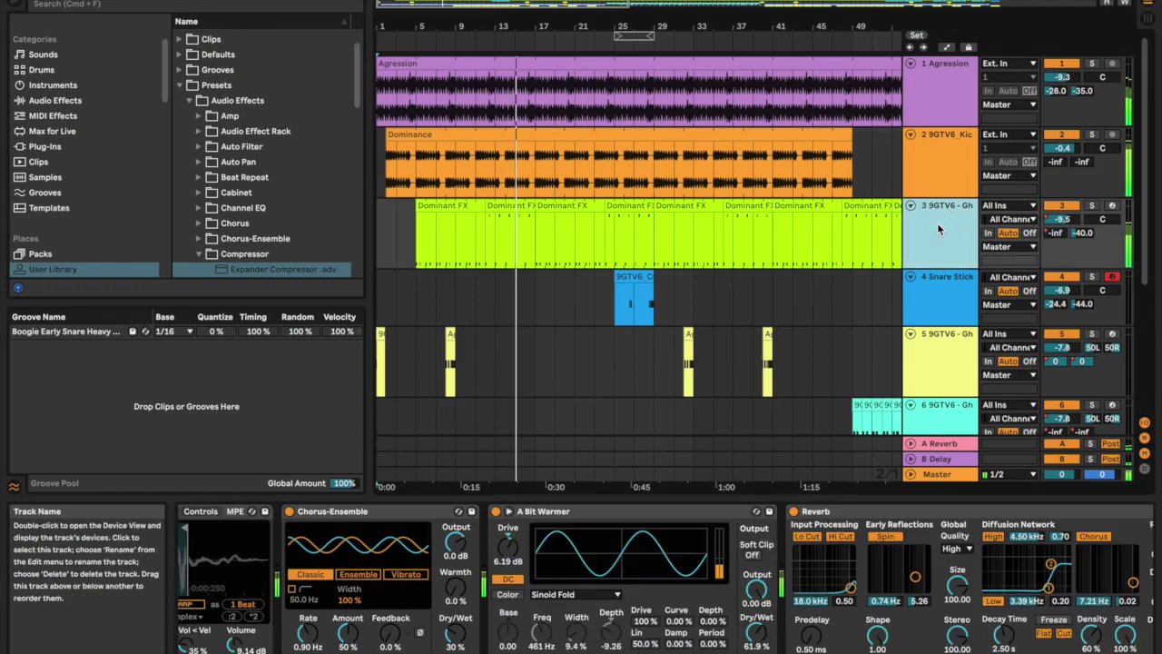
pyautogui.rightClick(1082, 232)
pyautogui.click(998, 264)
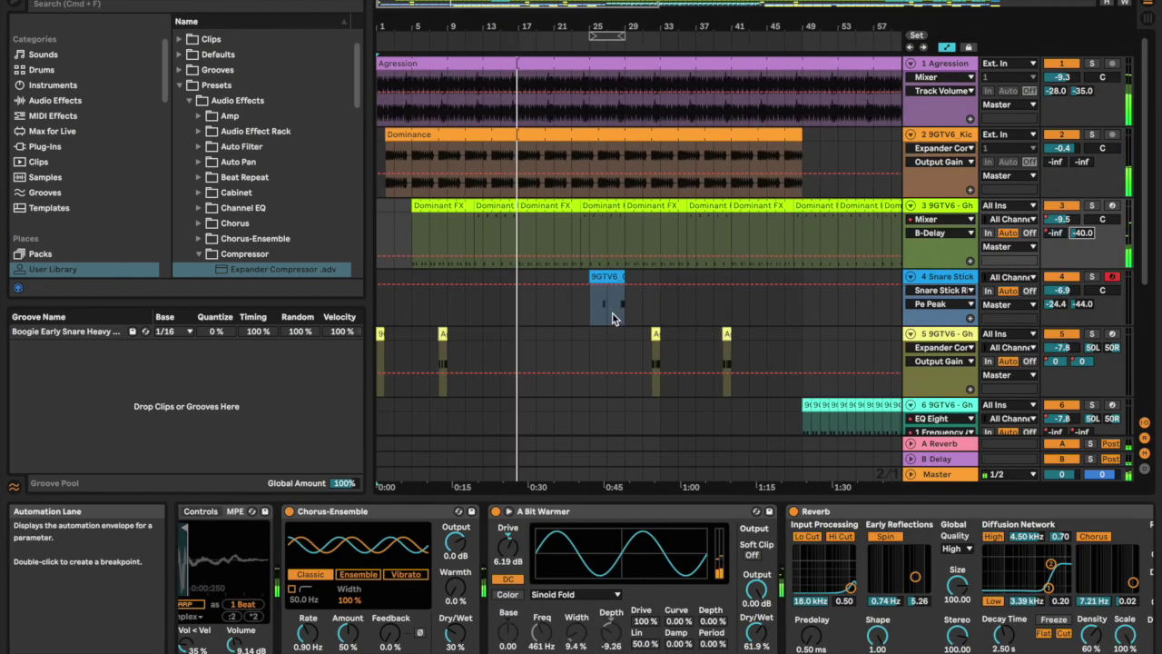
pyautogui.scroll(-3, 781, 255)
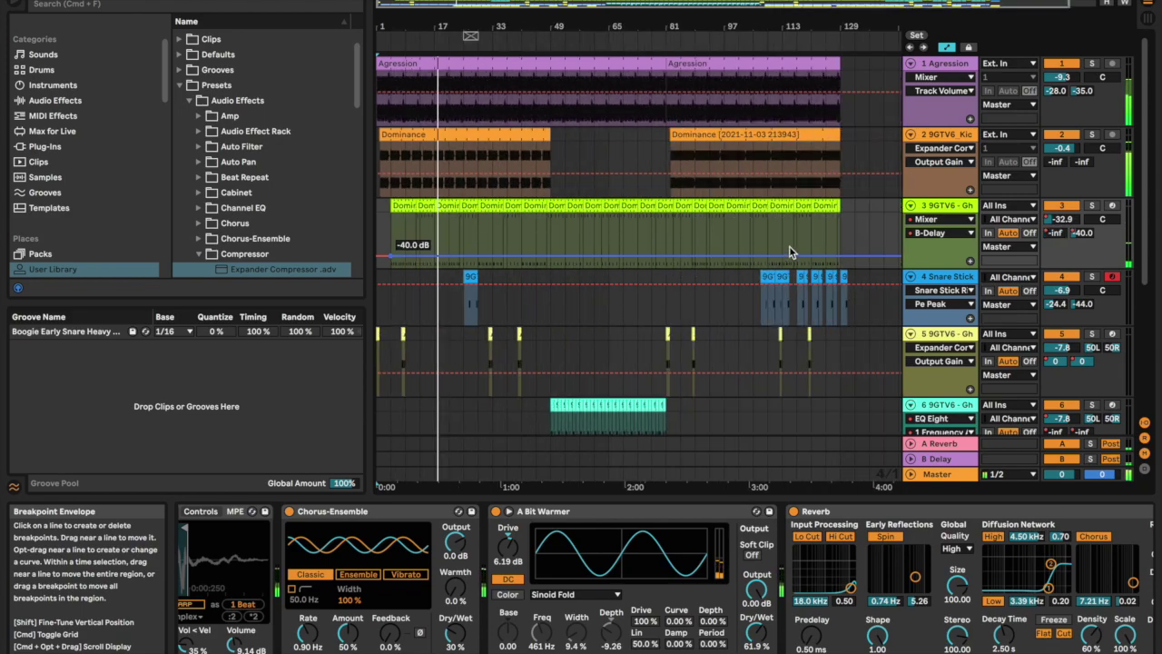
pyautogui.moveTo(565, 257); pyautogui.dragTo(565, 241)
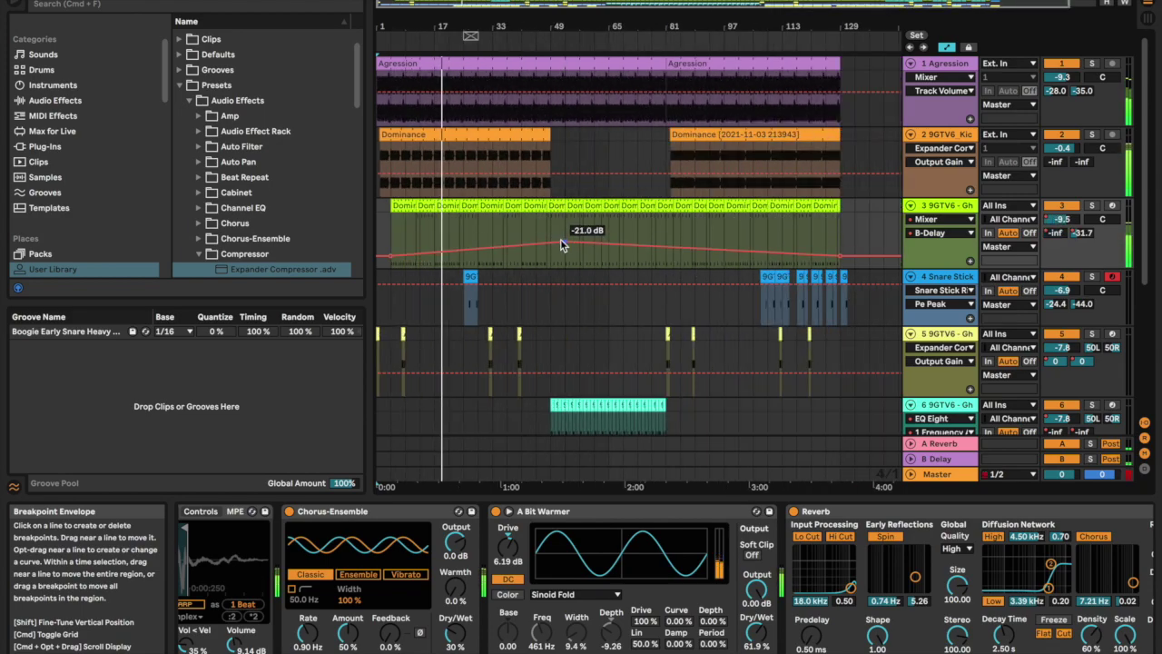
pyautogui.scroll(6, 508, 272)
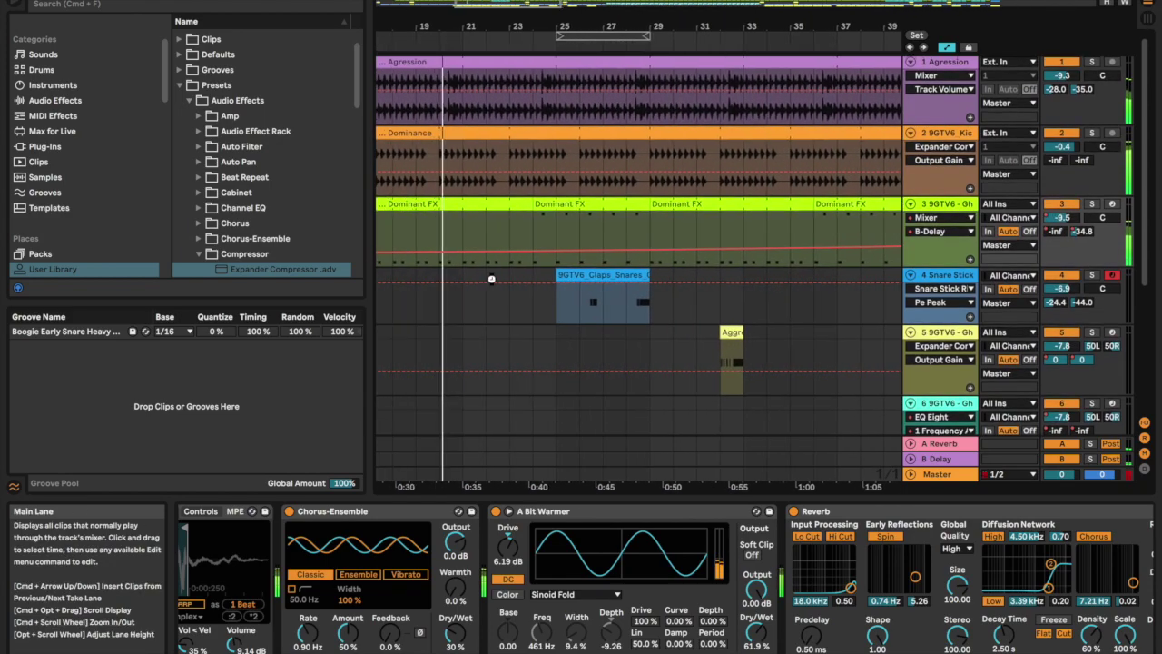
pyautogui.scroll(-2, 490, 276)
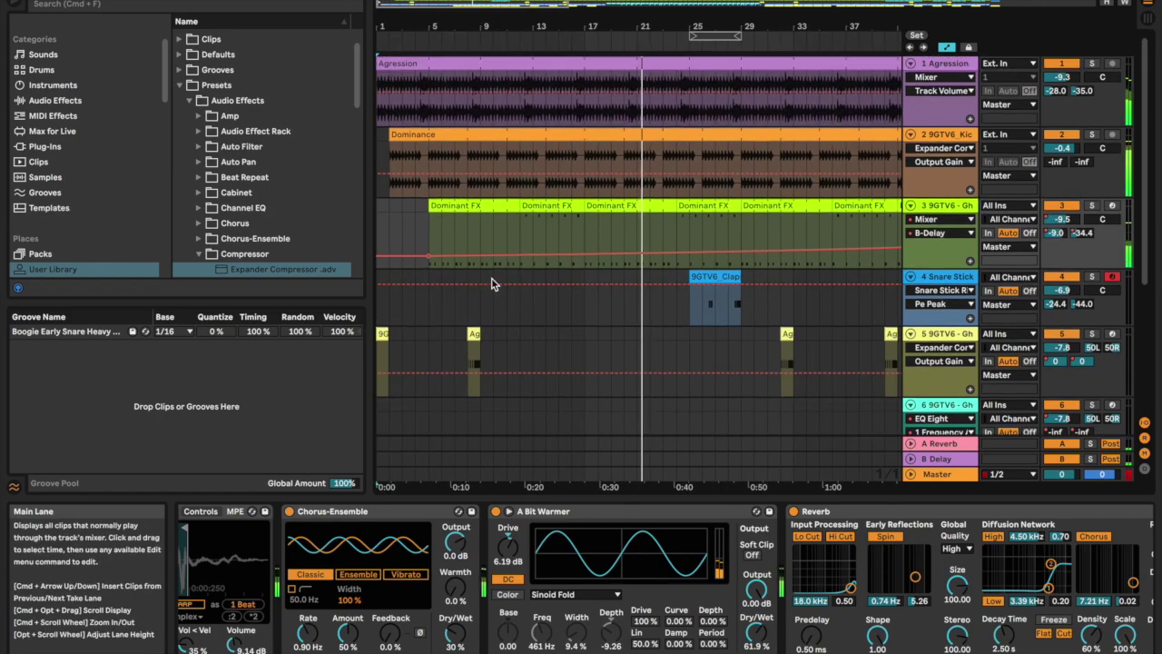
# - Add an EQ Eight to the Agression track 1 and set its low-cut filter 1 to 153 Hz
pyautogui.click(949, 156)
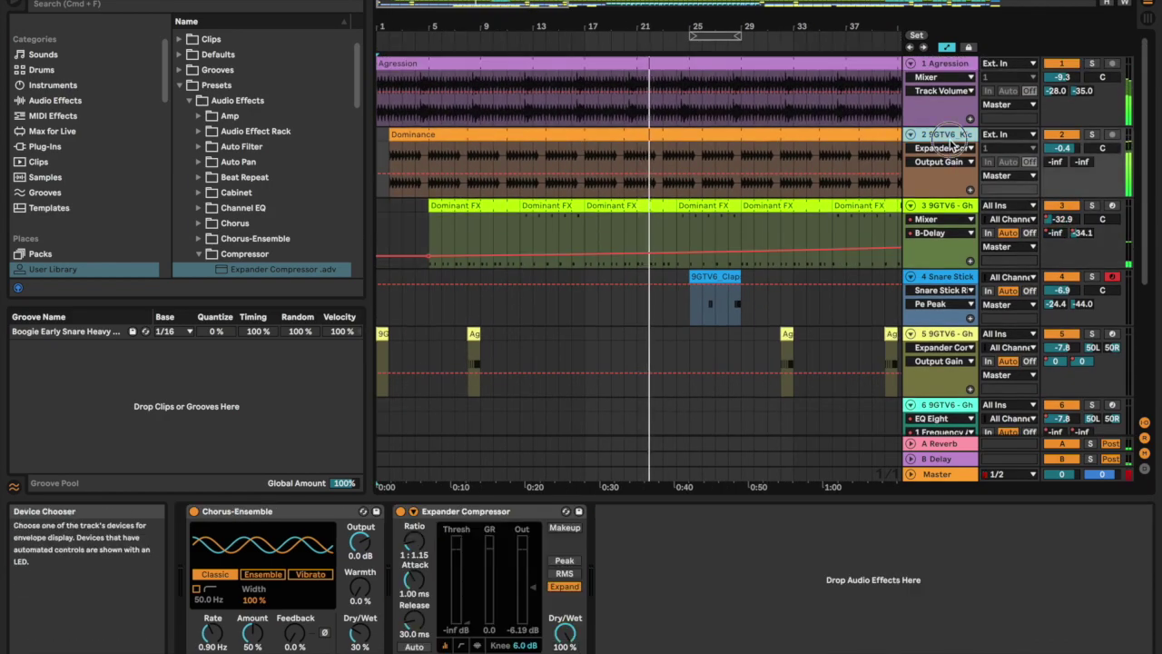
pyautogui.click(957, 63)
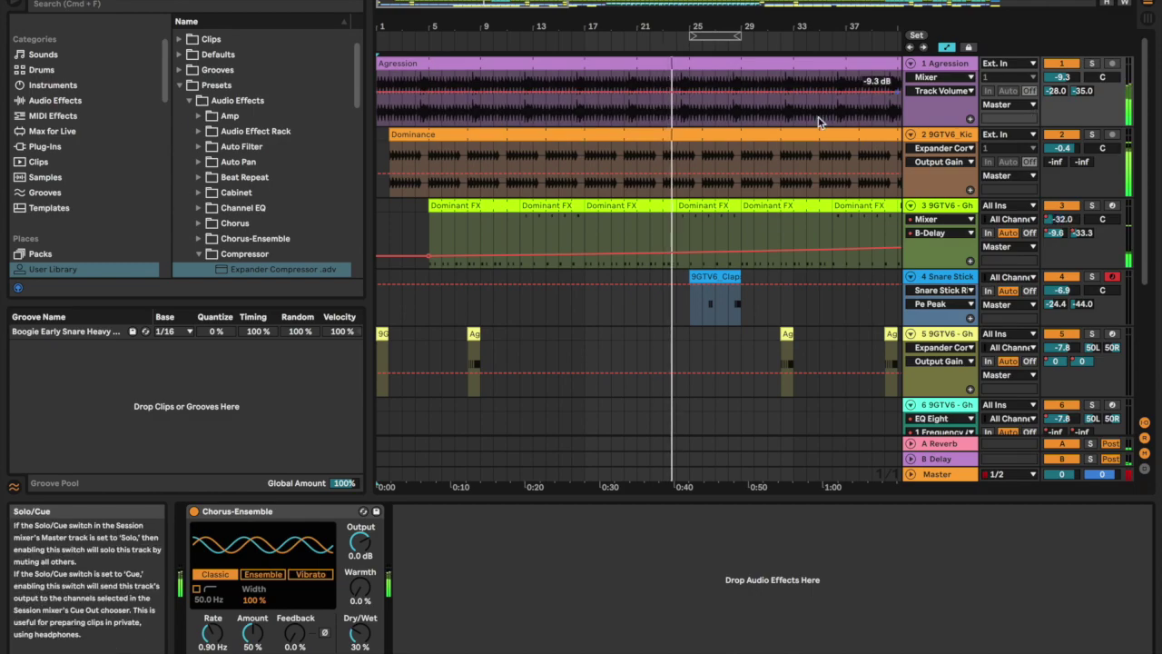
pyautogui.click(331, 4)
pyautogui.write('eq')
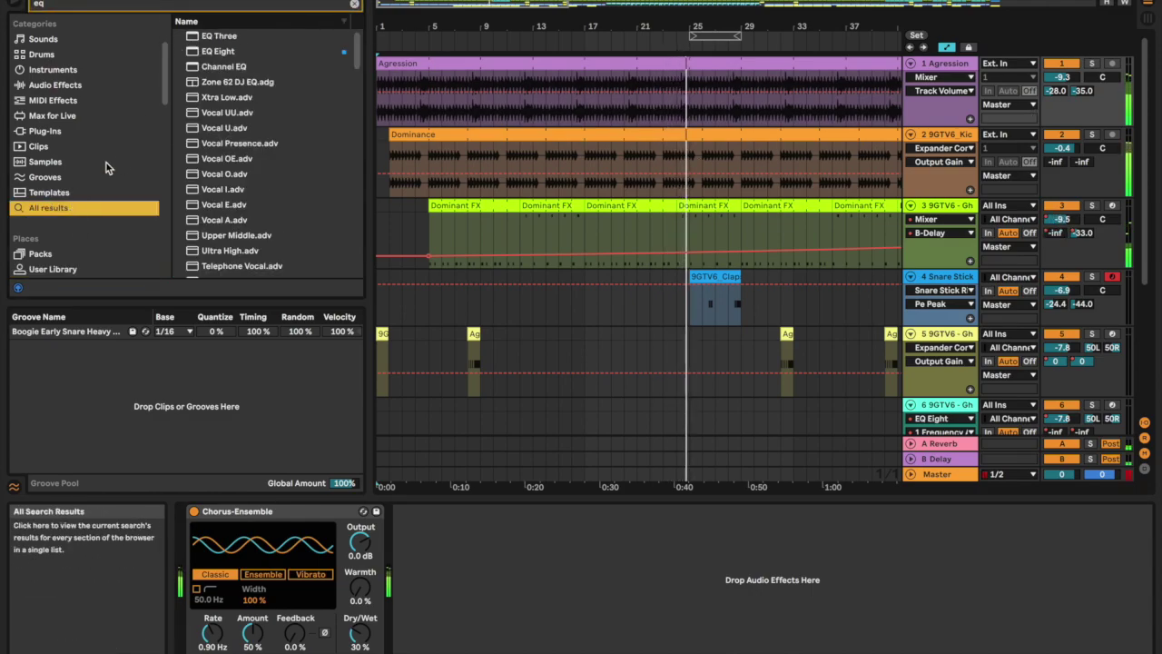
pyautogui.click(227, 50)
pyautogui.doubleClick(226, 51)
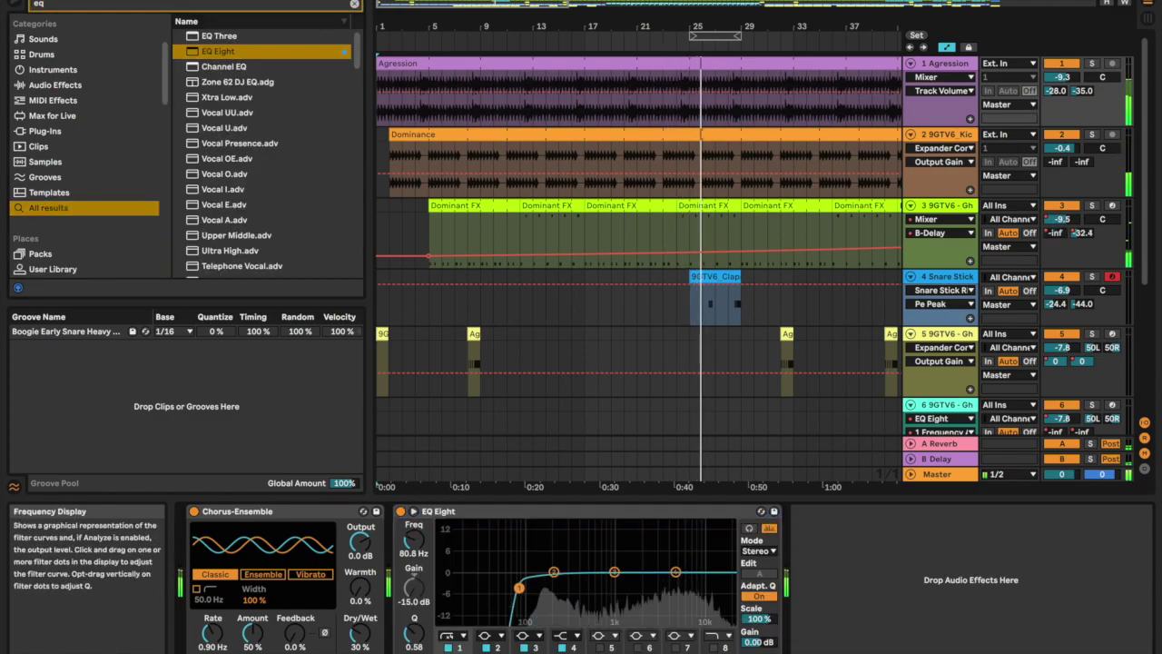
pyautogui.moveTo(509, 594); pyautogui.dragTo(543, 590)
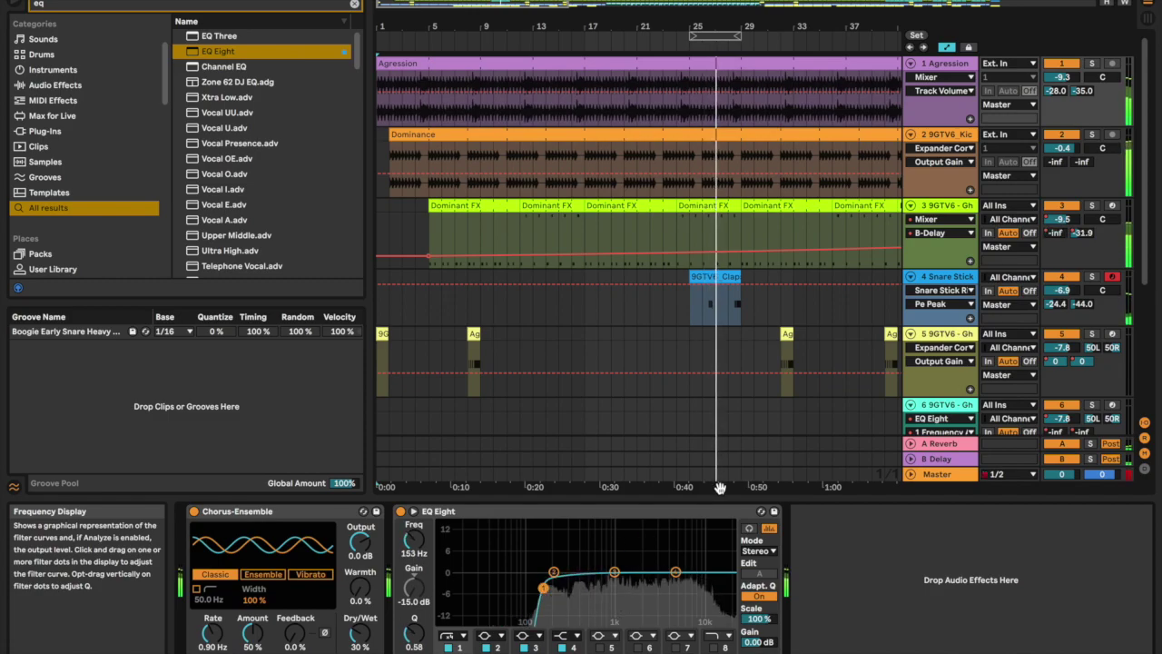
# - Add an EQ Eight to track 5 after its Expander Compressor and try filter 8 as a high cut at 18.0 kHz
pyautogui.doubleClick(778, 499)
pyautogui.scroll(-2, 735, 482)
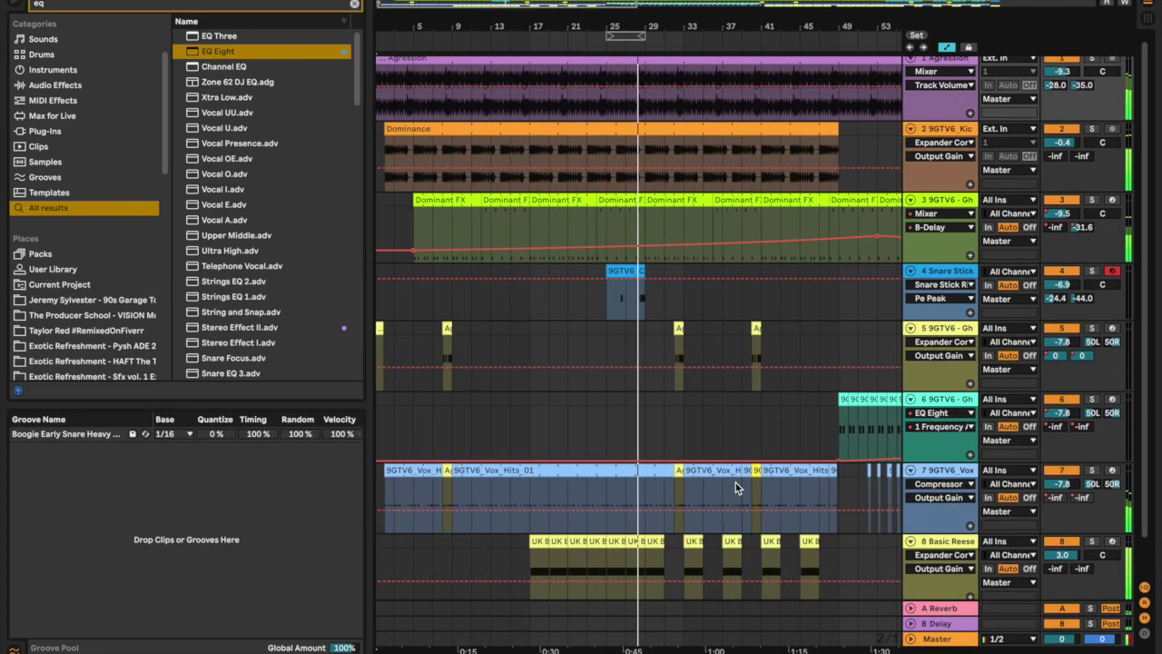
pyautogui.scroll(-1, 735, 482)
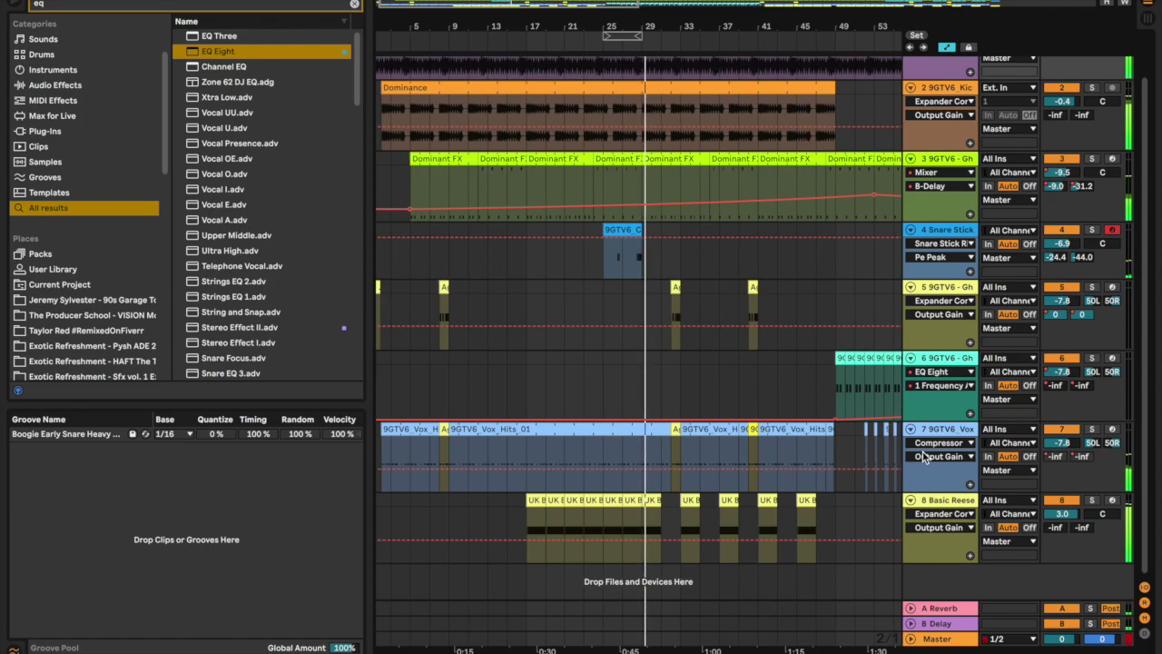
pyautogui.scroll(1, 960, 263)
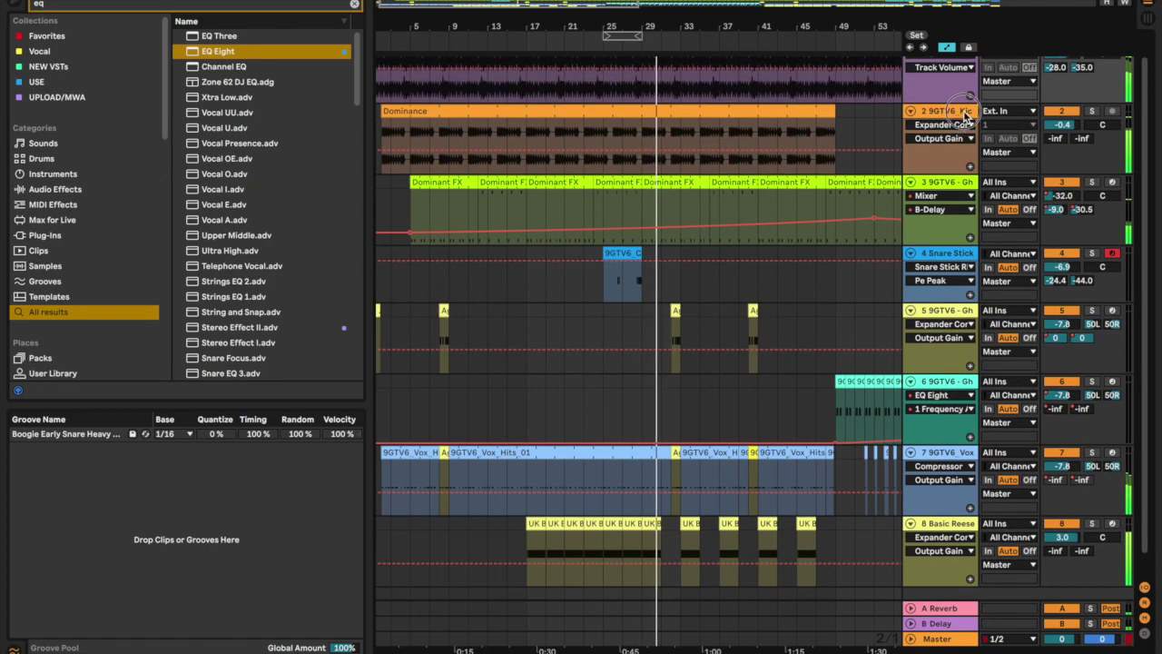
pyautogui.doubleClick(953, 161)
pyautogui.click(948, 184)
pyautogui.scroll(-3, 948, 184)
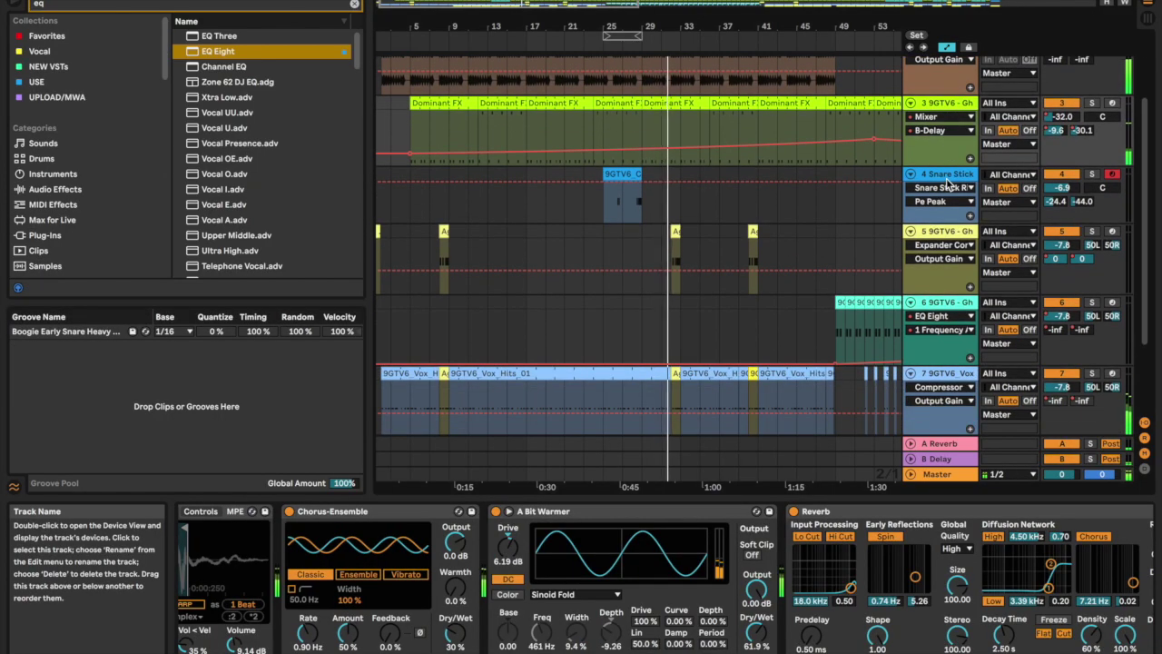
pyautogui.click(948, 185)
pyautogui.click(707, 239)
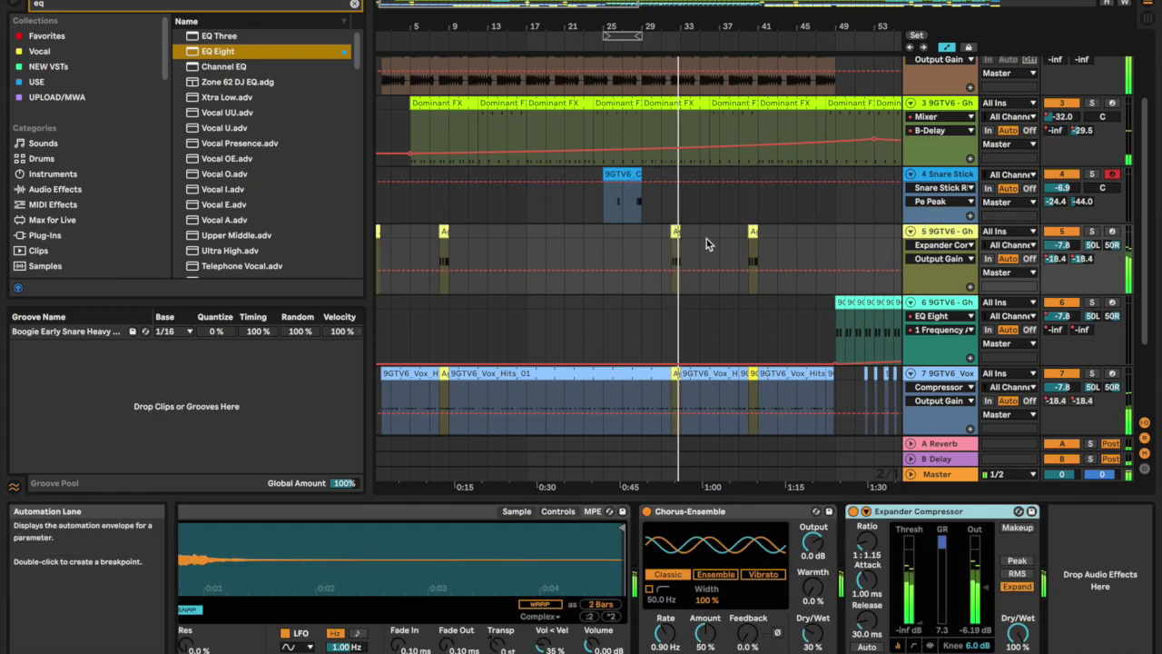
pyautogui.moveTo(240, 60); pyautogui.dragTo(1093, 581)
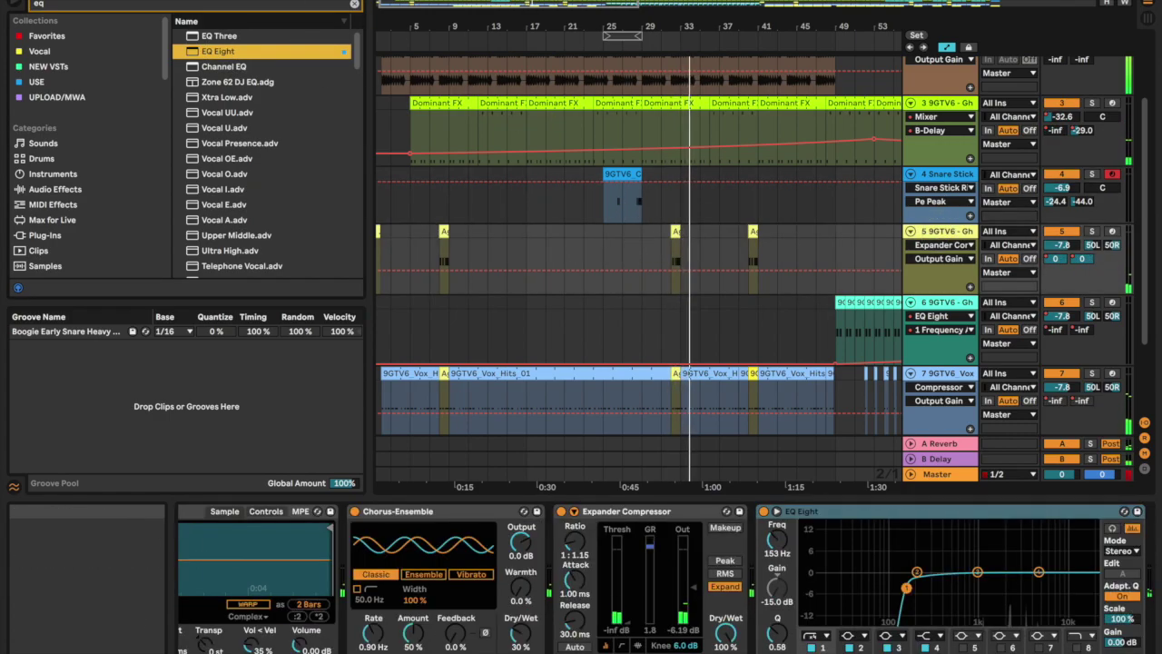
pyautogui.click(1077, 646)
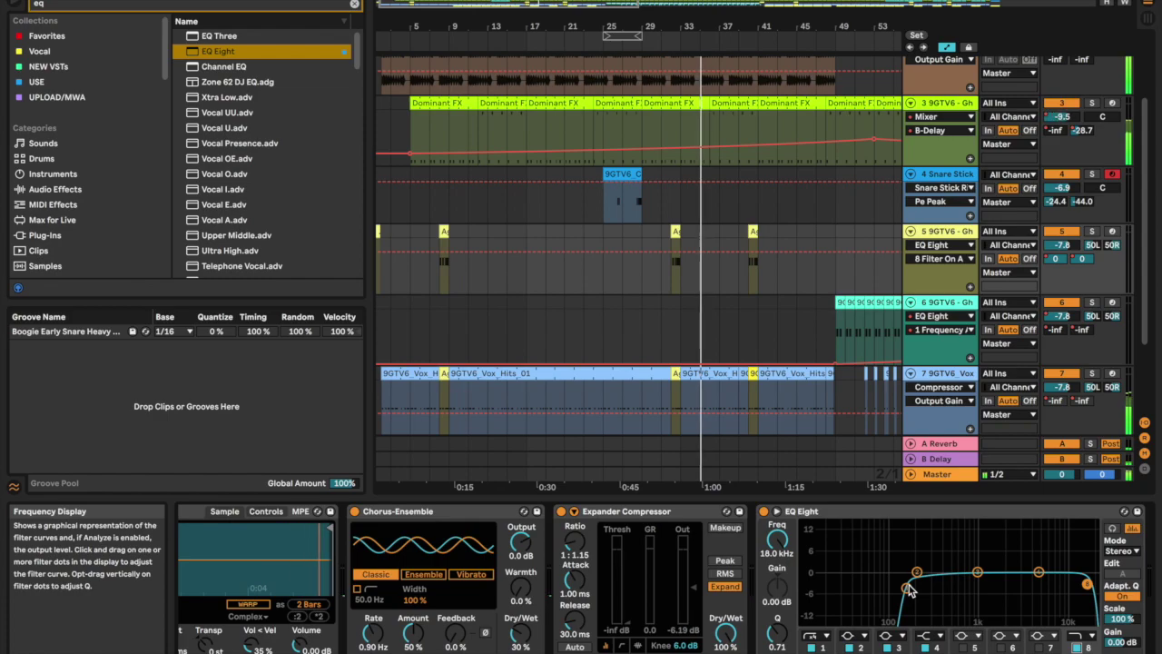
pyautogui.click(1078, 646)
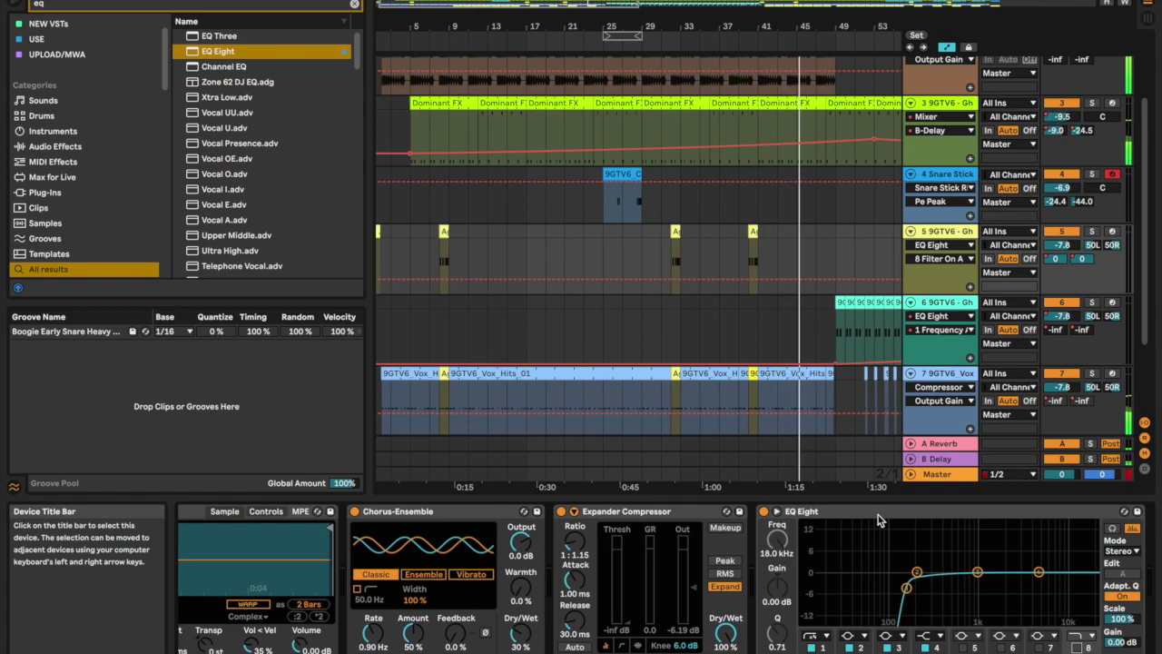
# - Show the A-Reverb send automation on vocal track 7 and start the rise into bar 49 earlier, at about bar 43
pyautogui.scroll(-1, 1007, 491)
pyautogui.hscroll(1, 1007, 491)
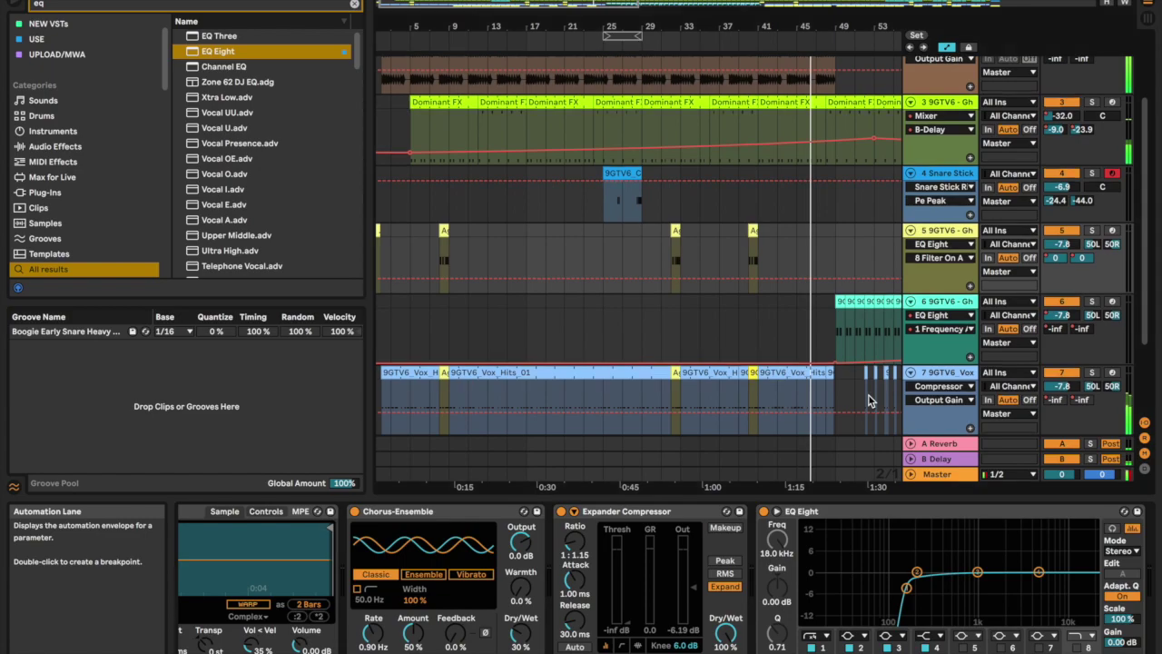
pyautogui.rightClick(1049, 373)
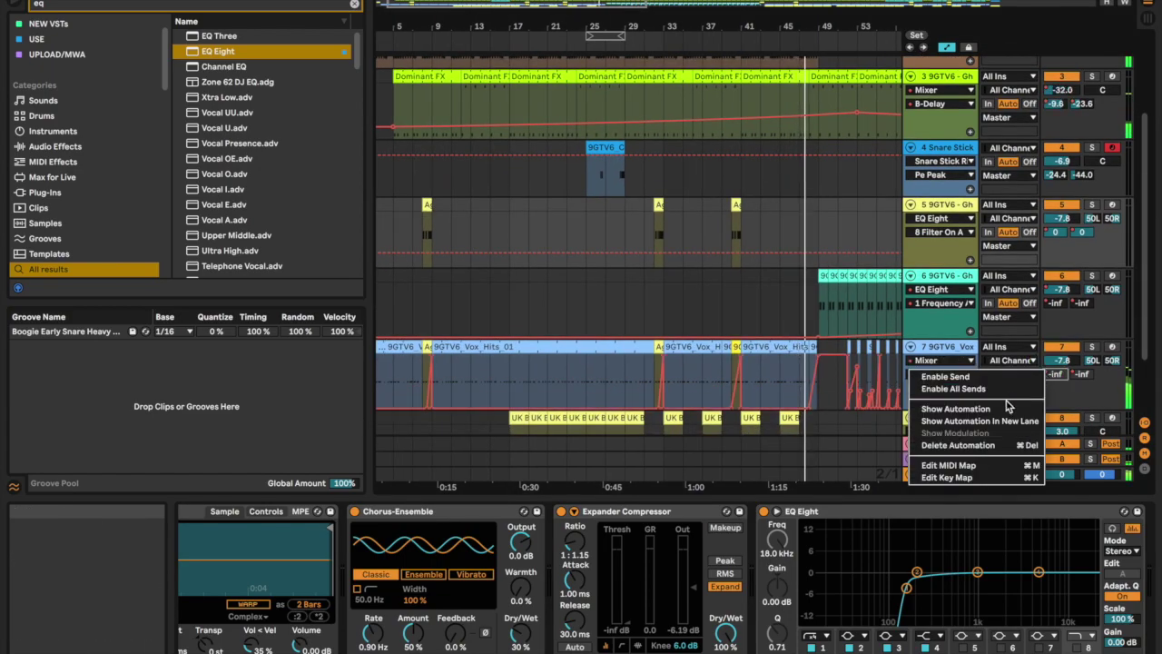
pyautogui.click(1015, 409)
pyautogui.click(797, 408)
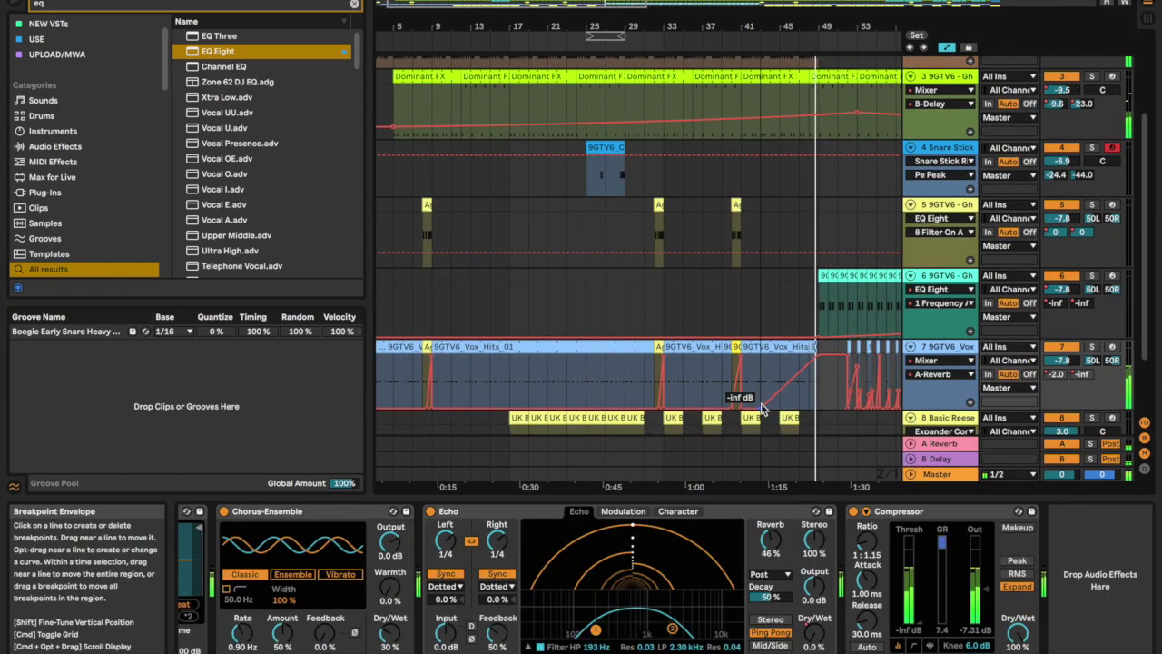
pyautogui.scroll(-2, 753, 386)
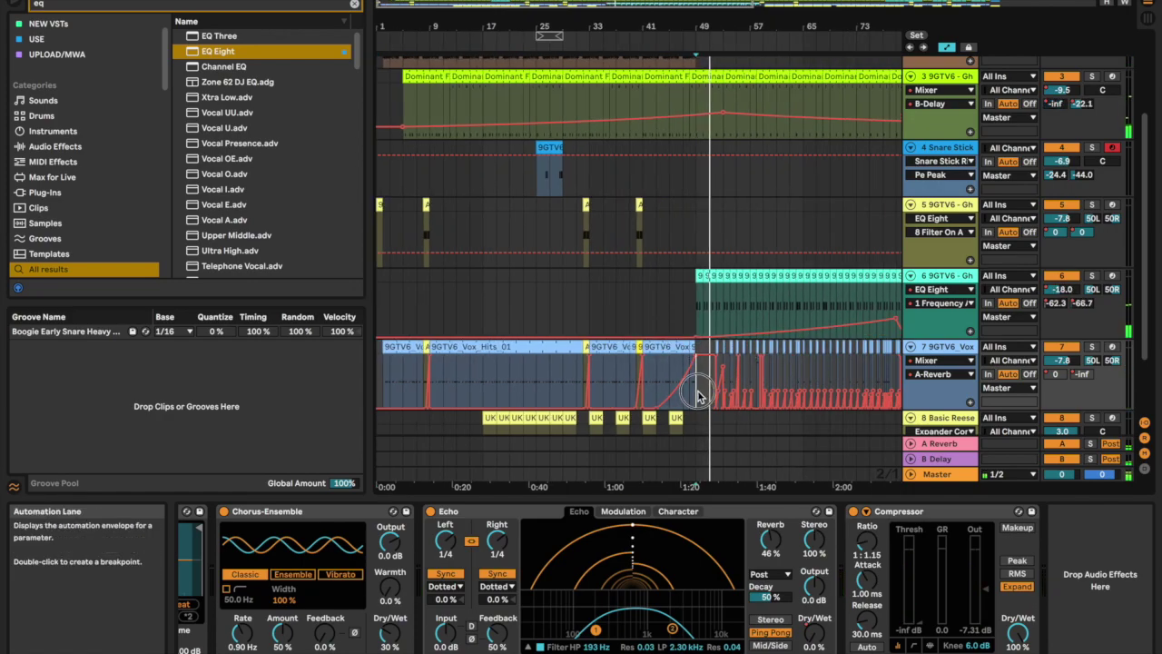
pyautogui.hscroll(10, 696, 392)
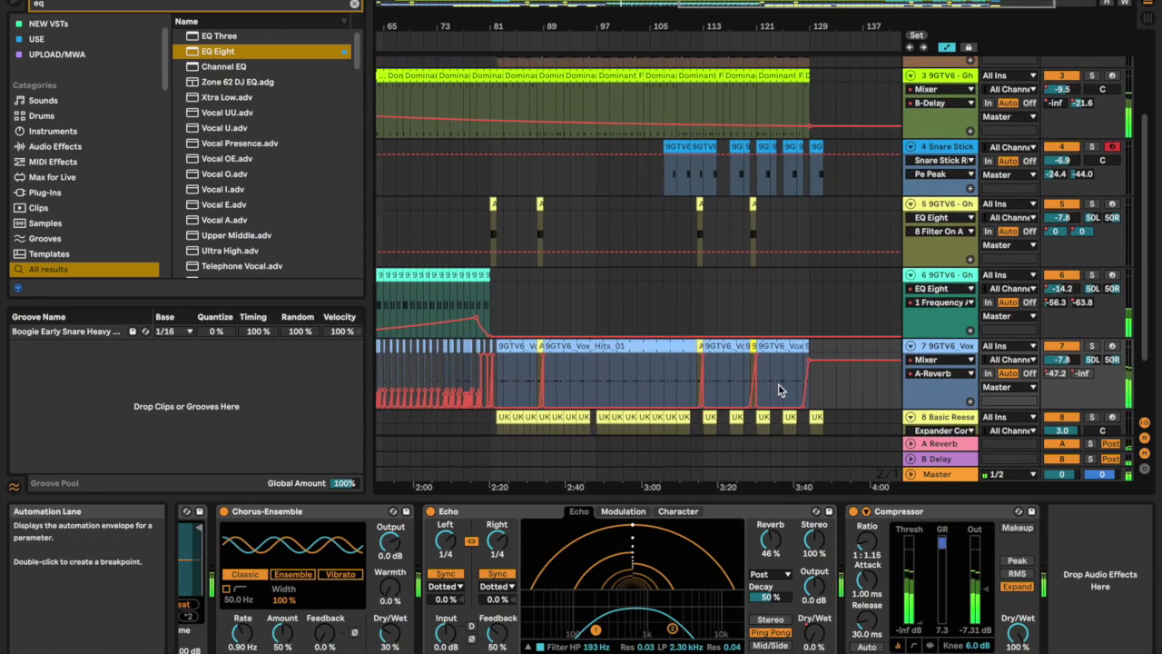
# - Show the Echo Dry/Wet automation on vocal track 7 and draw it at about 42 % from about bar 51 to bar 80
pyautogui.hscroll(-4, 770, 383)
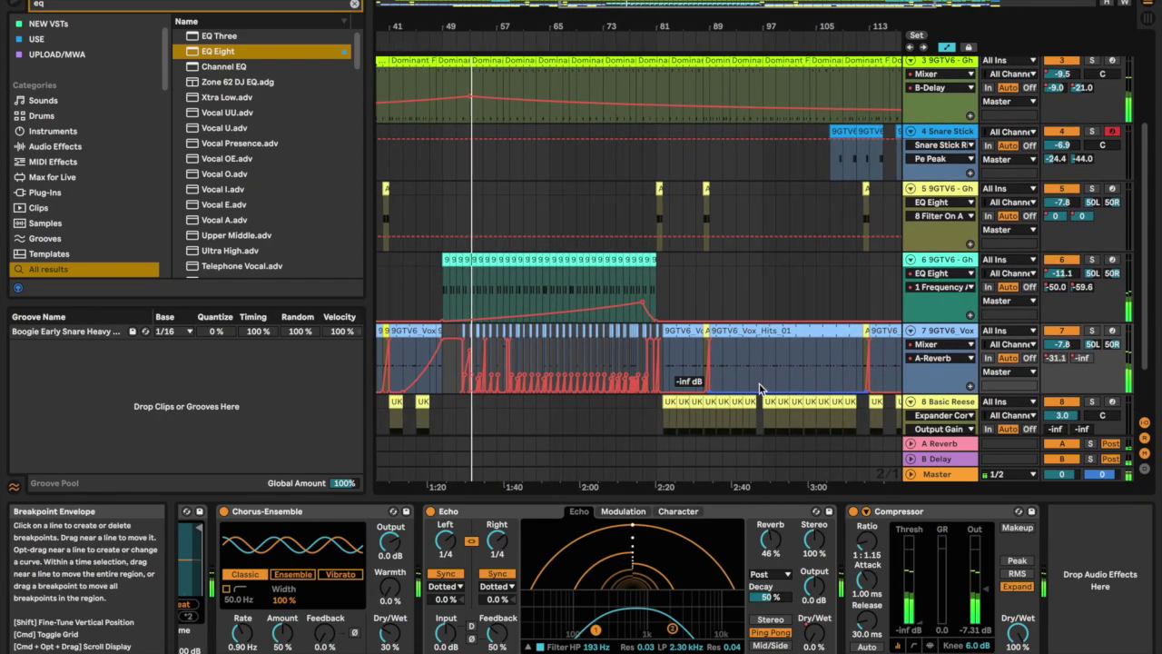
pyautogui.scroll(5, 760, 388)
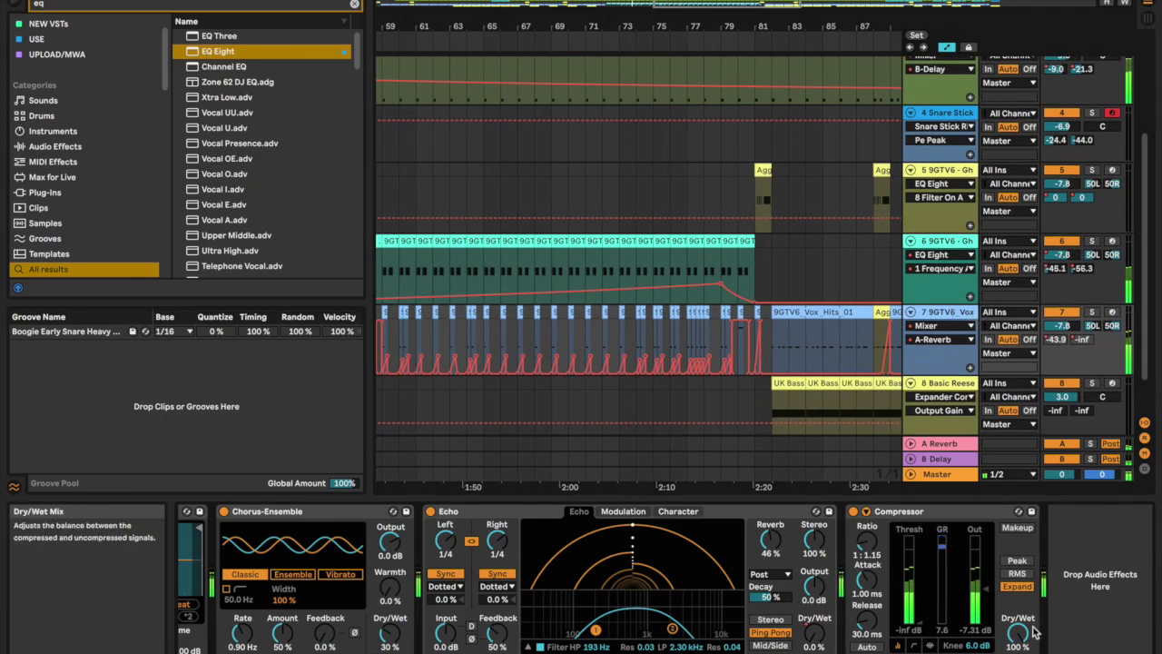
pyautogui.rightClick(814, 633)
pyautogui.click(871, 527)
pyautogui.hscroll(-3, 666, 424)
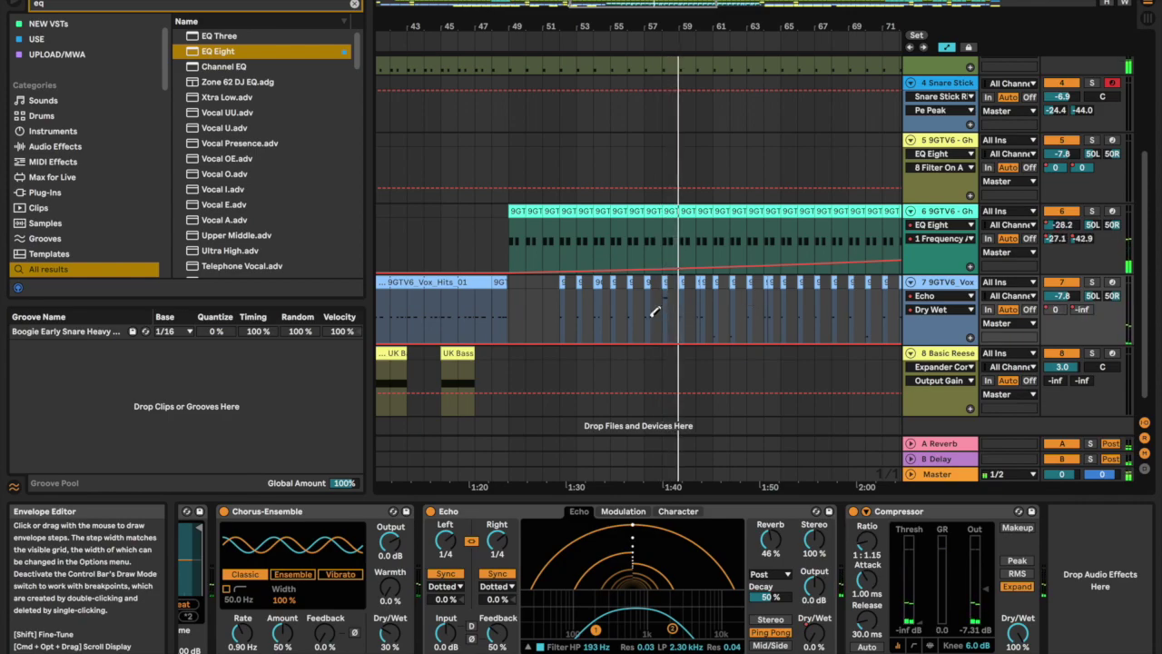
pyautogui.moveTo(546, 322)
pyautogui.mouseDown()
pyautogui.moveTo(825, 329)
pyautogui.moveTo(851, 318)
pyautogui.mouseUp()
pyautogui.scroll(-3, 839, 316)
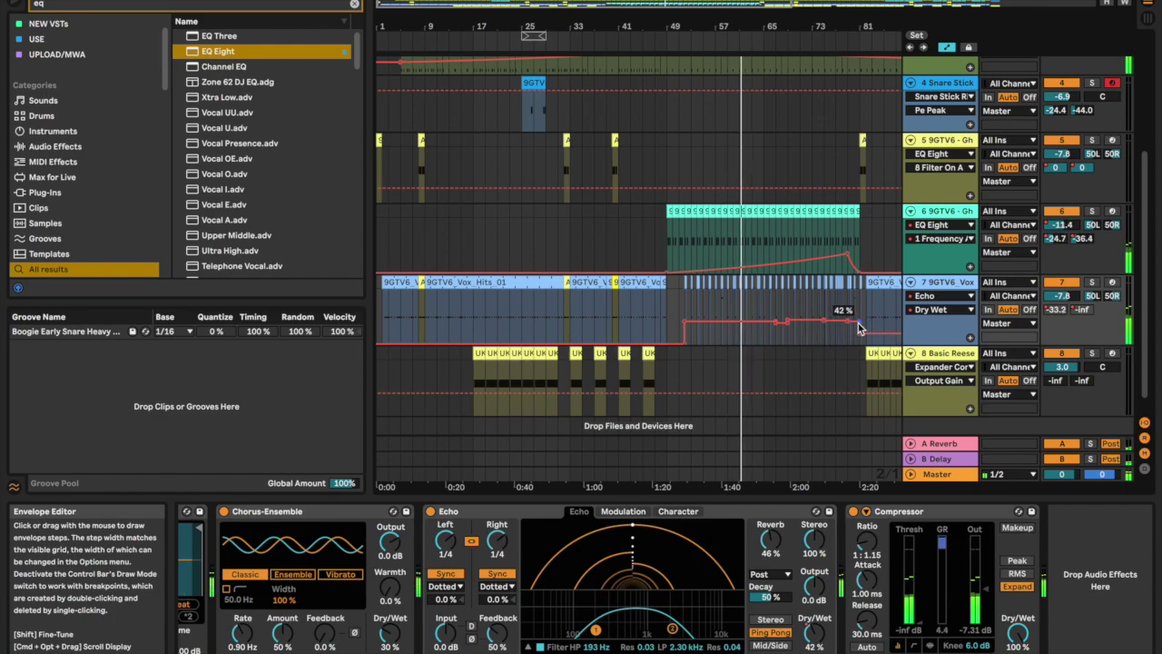
# - Reshape the track 7 Echo Dry/Wet envelope into a gradual rise from about bar 51 to bar 66, easing on to bar 80
pyautogui.press('b')
pyautogui.moveTo(684, 320); pyautogui.dragTo(787, 321)
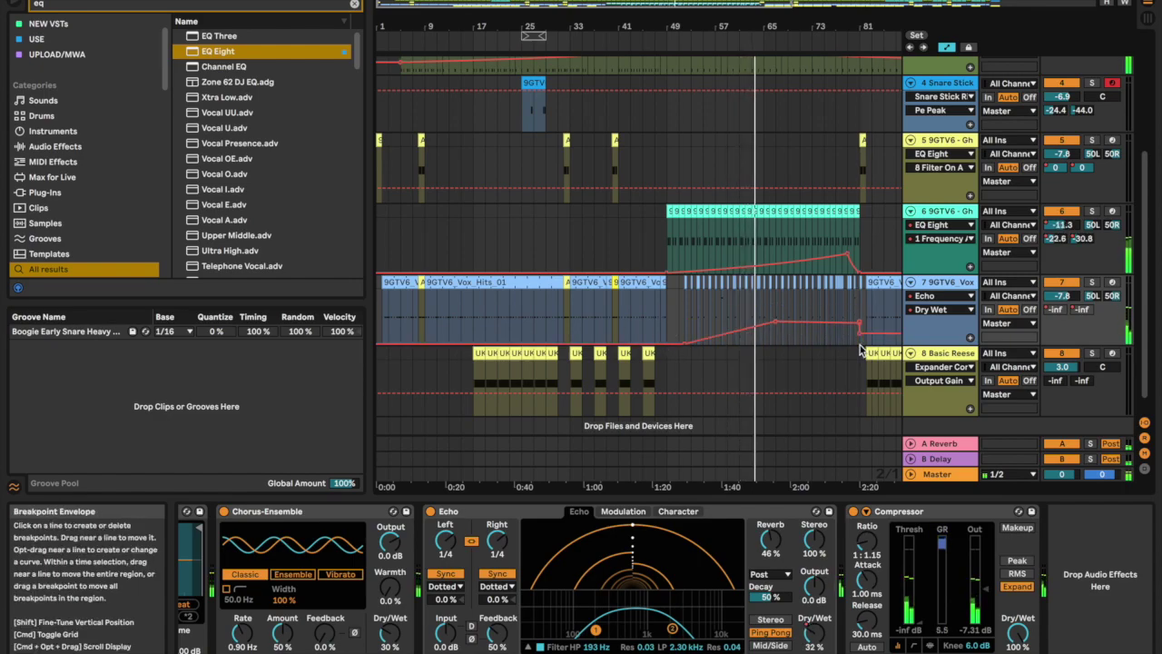
pyautogui.scroll(3, 860, 345)
pyautogui.moveTo(688, 318); pyautogui.dragTo(693, 323)
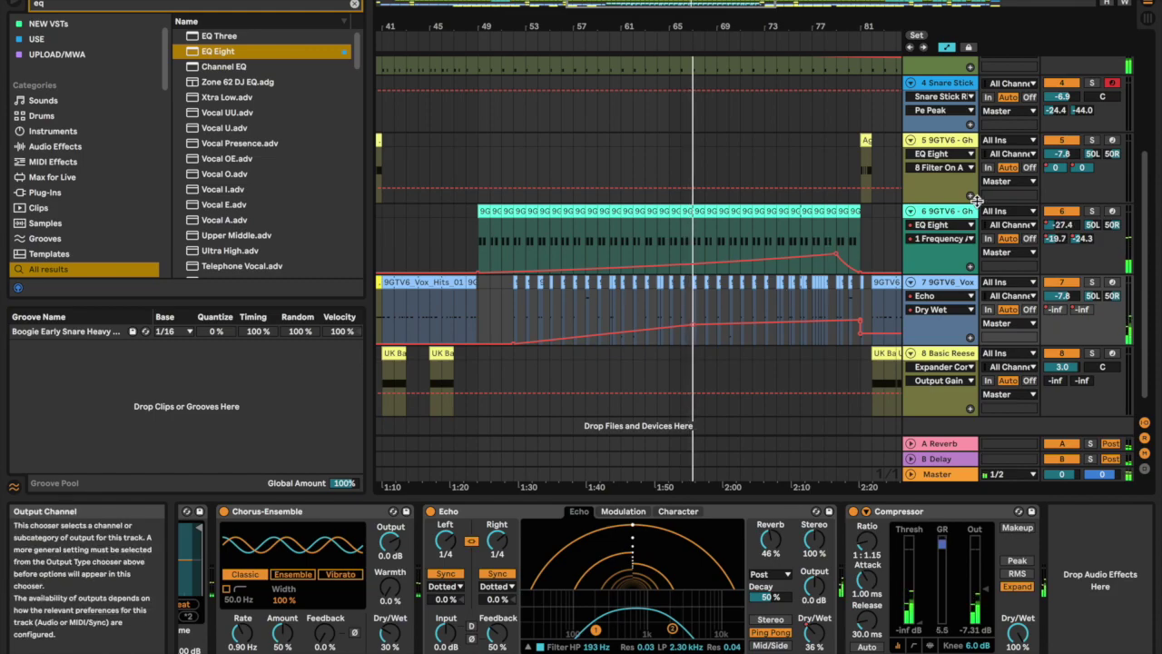
# - Show the Analog Triplet Dub Dry/Wet automation on track 6 and draw extra boosts near bars 51, 56 and 62, the first at about 16 %
pyautogui.click(944, 211)
pyautogui.rightClick(717, 631)
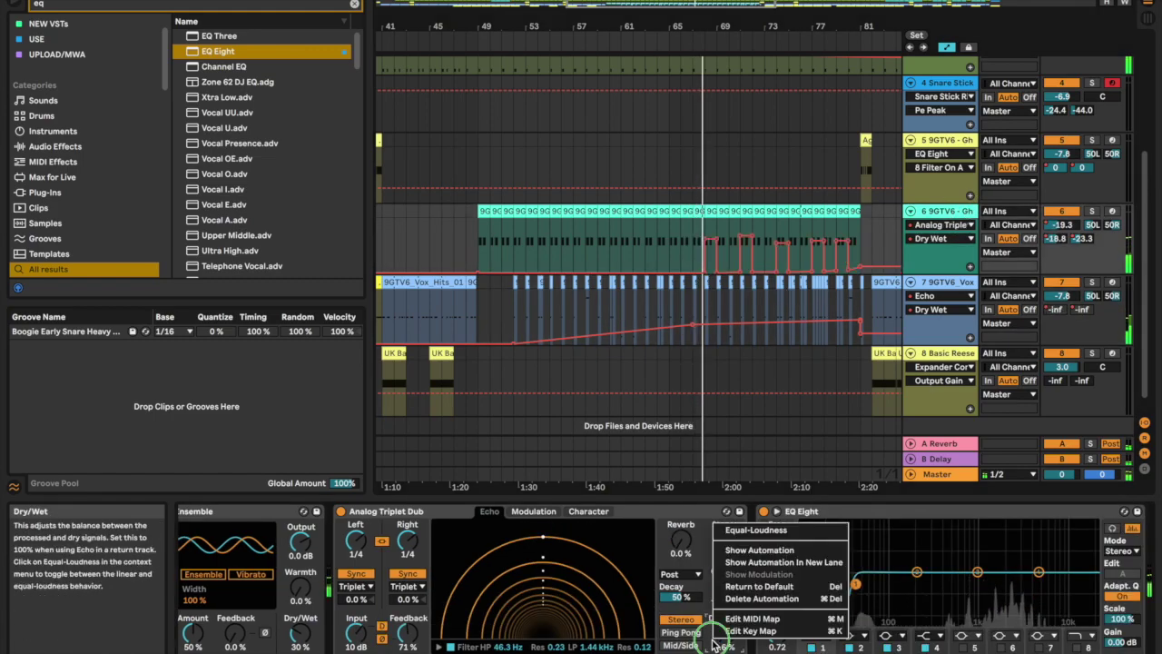
pyautogui.click(758, 550)
pyautogui.press('b')
pyautogui.click(641, 248)
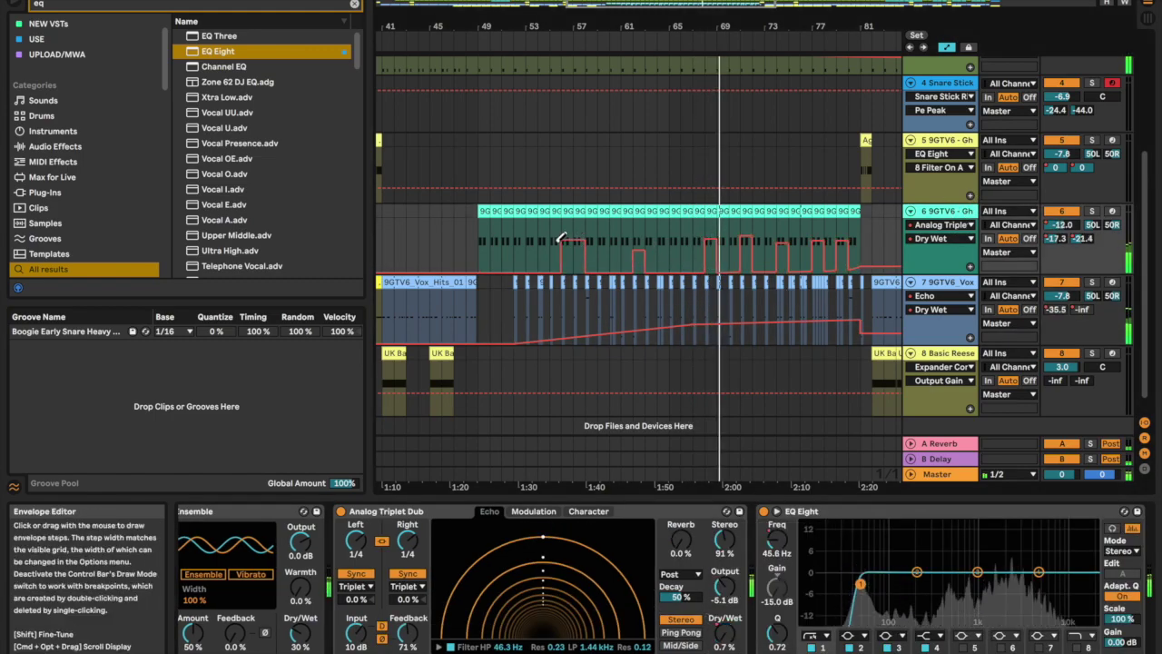
pyautogui.click(519, 263)
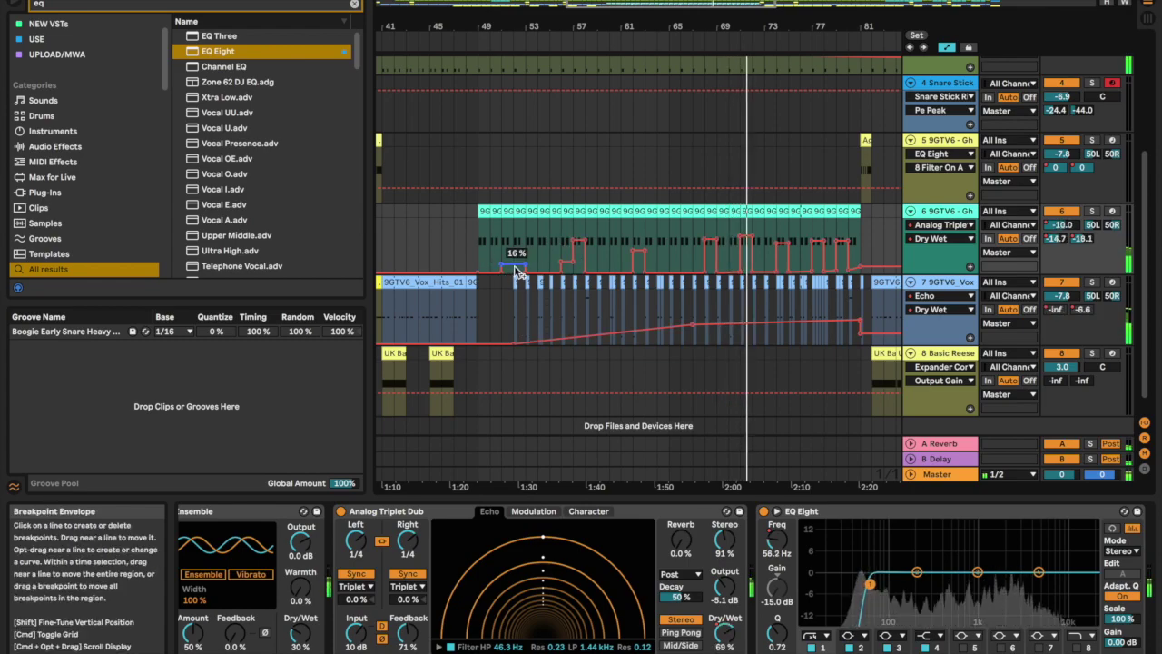
pyautogui.press('b')
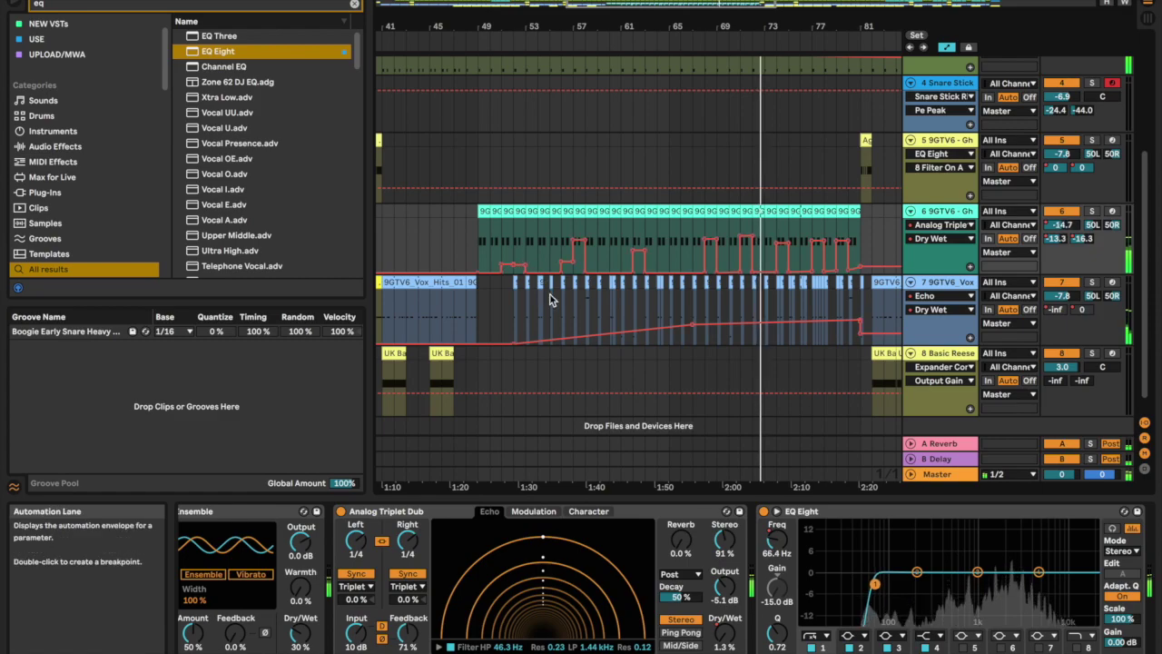
# - Hide the automation lanes and view the clip layout of the whole arrangement
pyautogui.press('-')
pyautogui.press('-')
pyautogui.press('-')
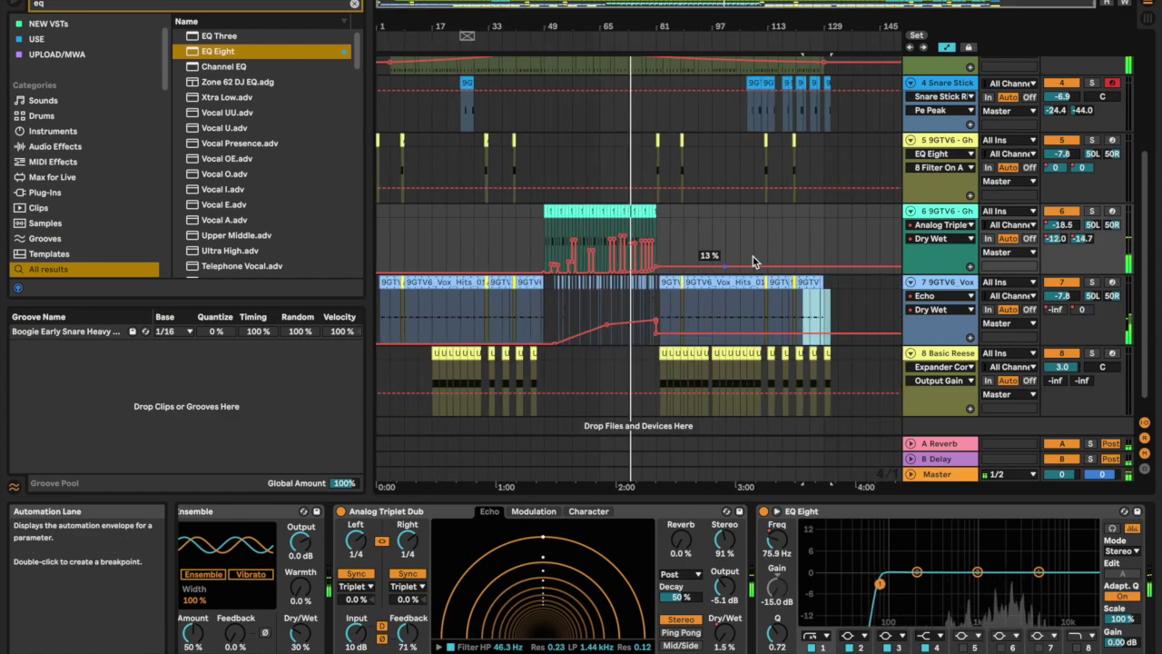
pyautogui.click(947, 48)
pyautogui.press('+')
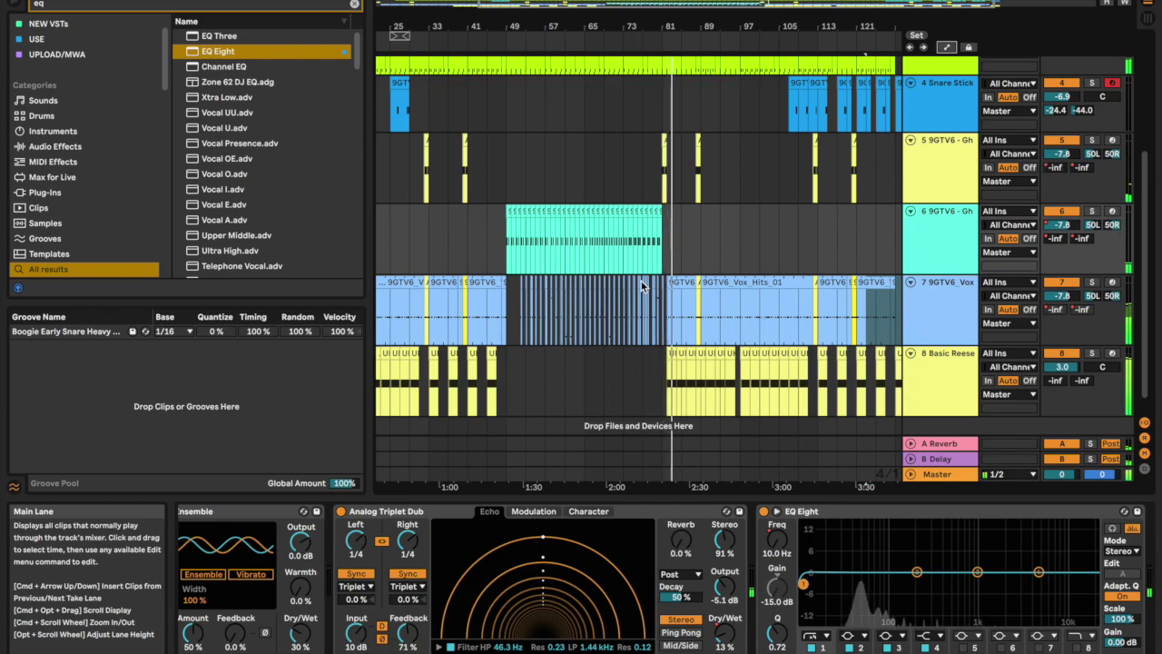
# - Select the Basic Reese clips on track 8 from bar 81 to the end and play the section from bar 81
pyautogui.scroll(3, 661, 393)
pyautogui.moveTo(660, 394); pyautogui.dragTo(825, 363)
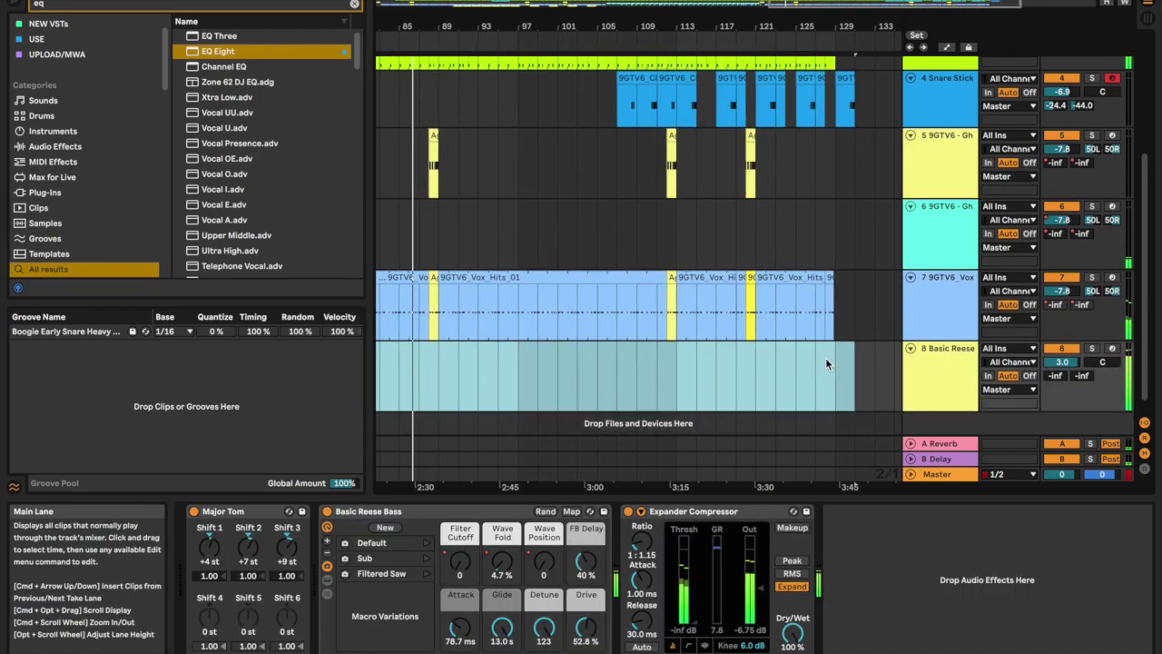
pyautogui.hscroll(-5, 825, 356)
pyautogui.click(564, 363)
pyautogui.click(553, 43)
pyautogui.scroll(4, 550, 193)
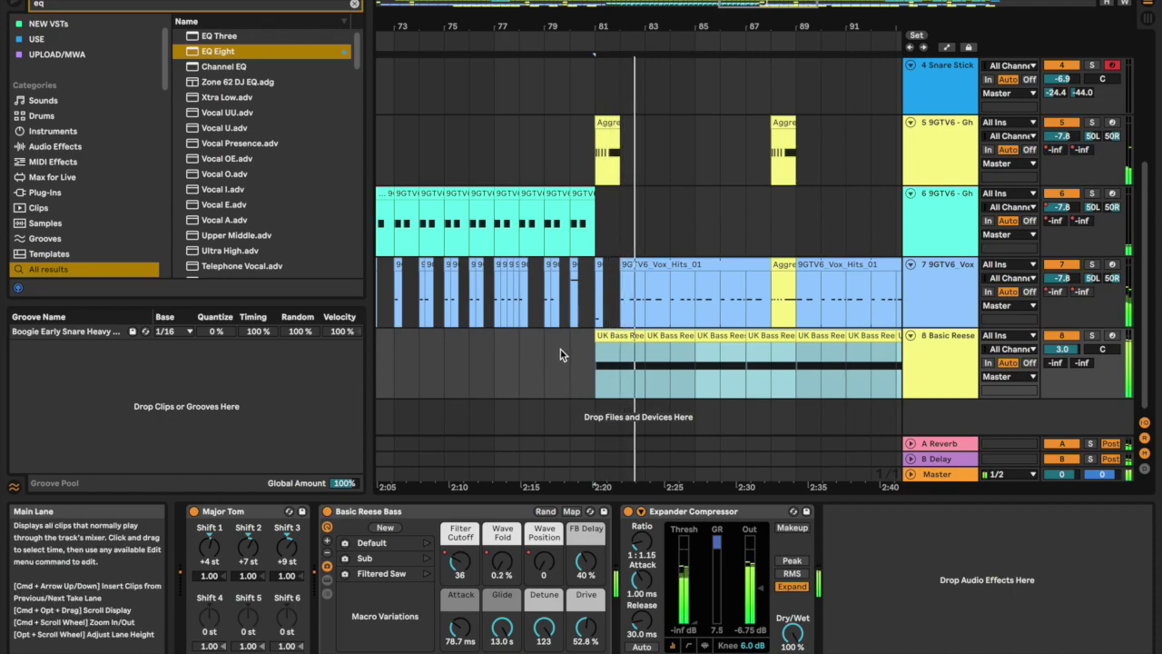
pyautogui.scroll(3, 649, 366)
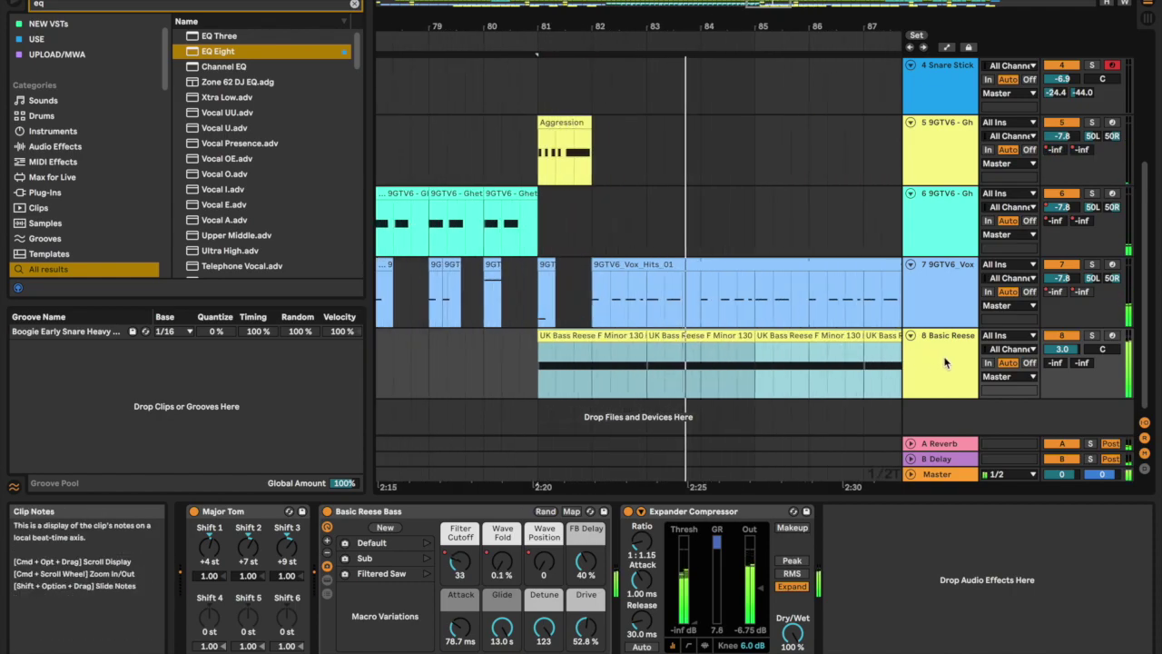
# - Show the Basic Reese Filter Cutoff automation on track 8, try a dip to about 21 at bar 82 and play it back
pyautogui.rightClick(460, 558)
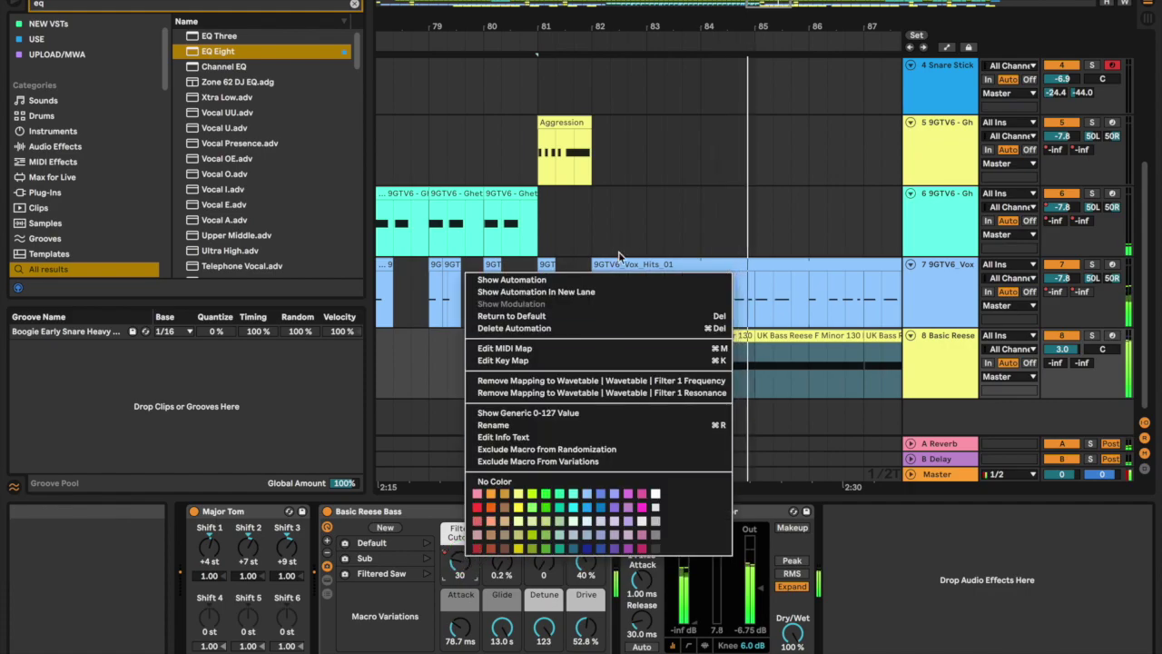
pyautogui.click(617, 279)
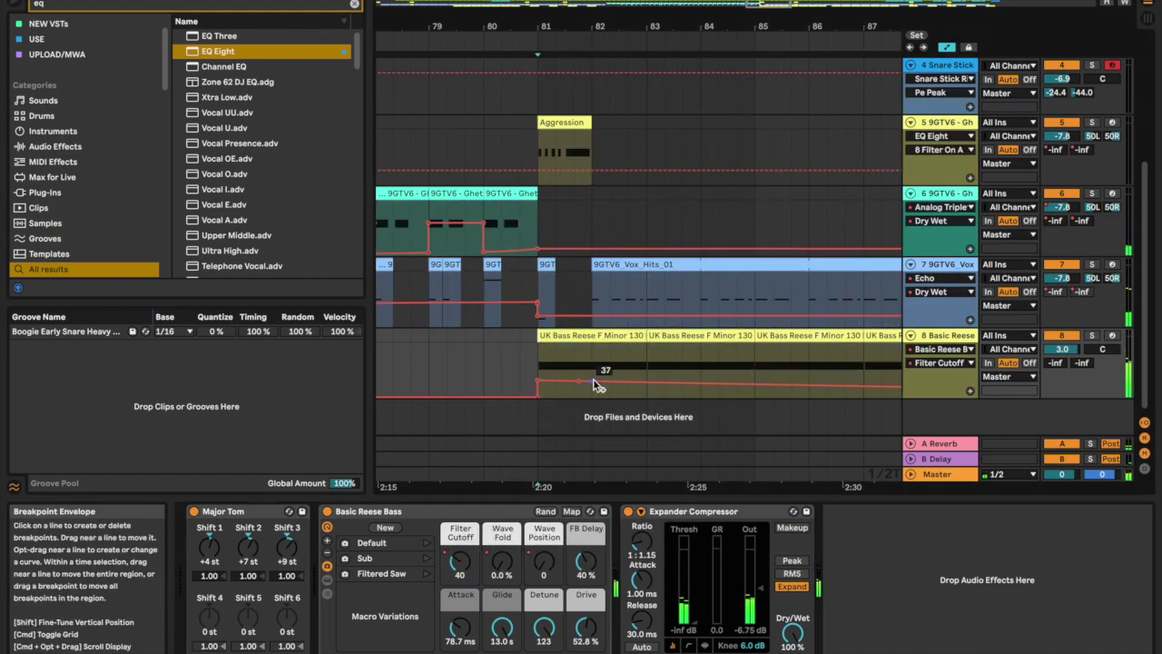
pyautogui.click(530, 361)
pyautogui.press('space')
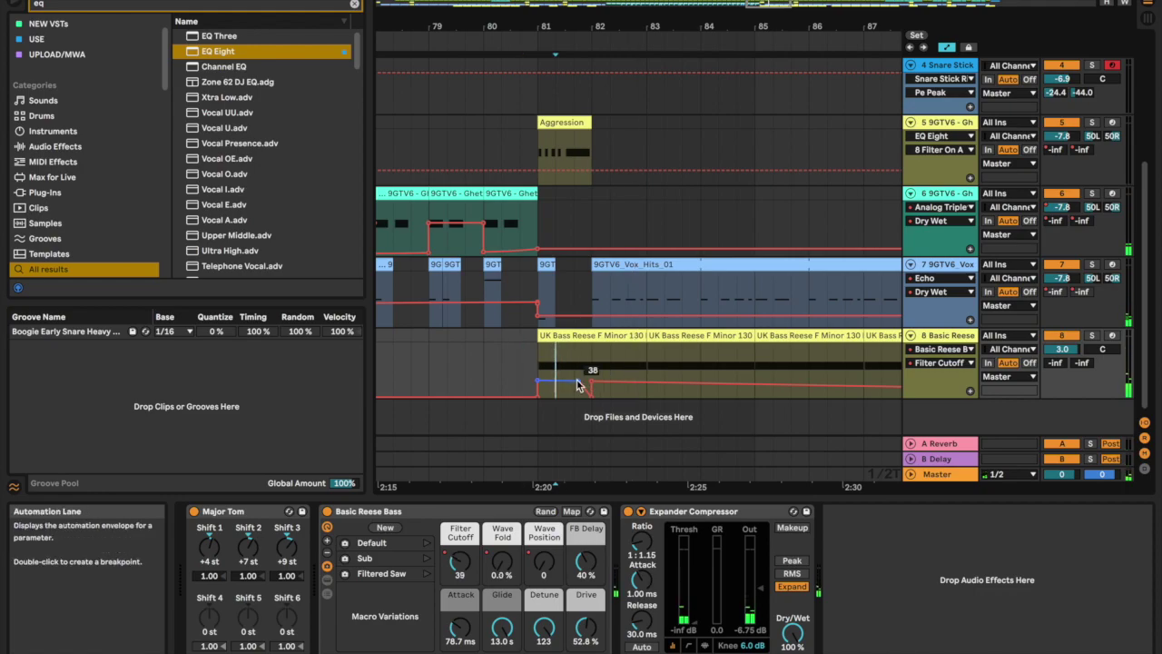
pyautogui.scroll(3, 585, 386)
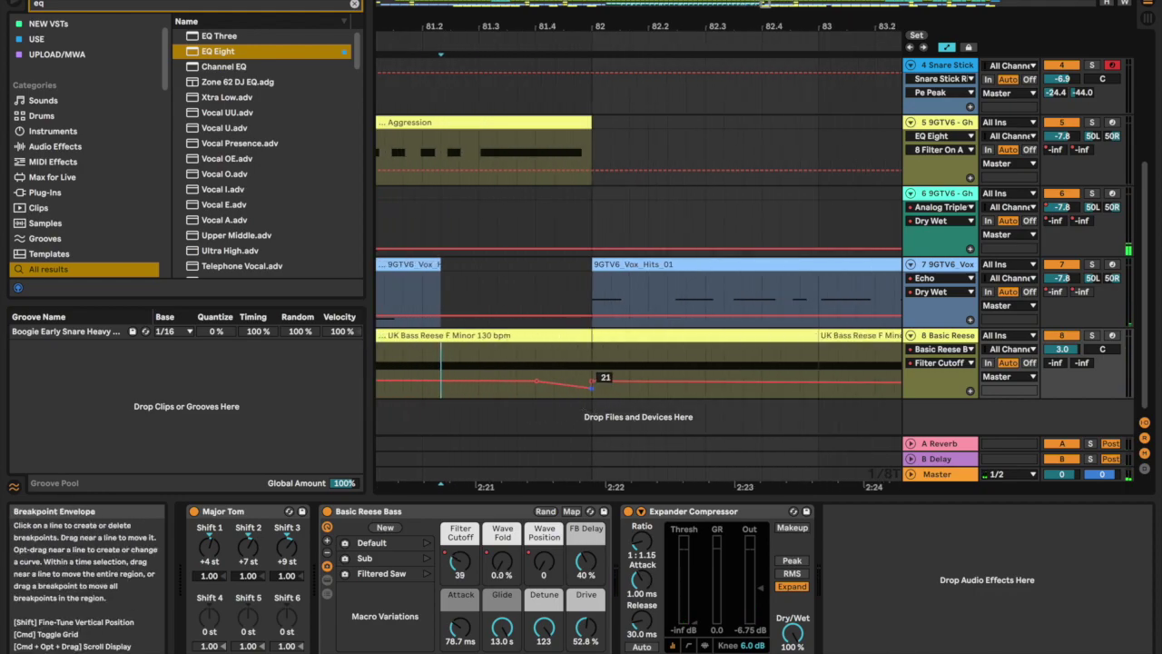
pyautogui.scroll(-3, 592, 389)
pyautogui.click(503, 365)
pyautogui.press('space')
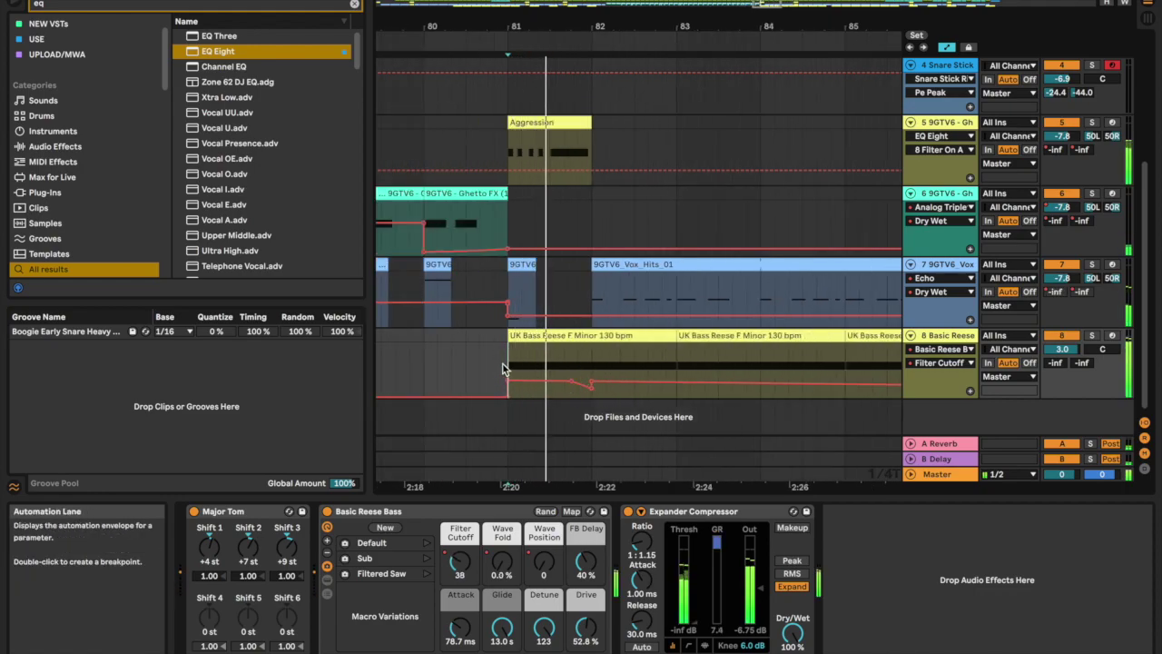
# - Turn the Filter Cutoff dip into a small peak just before bar 82 and play it from bar 80
pyautogui.scroll(4, 576, 378)
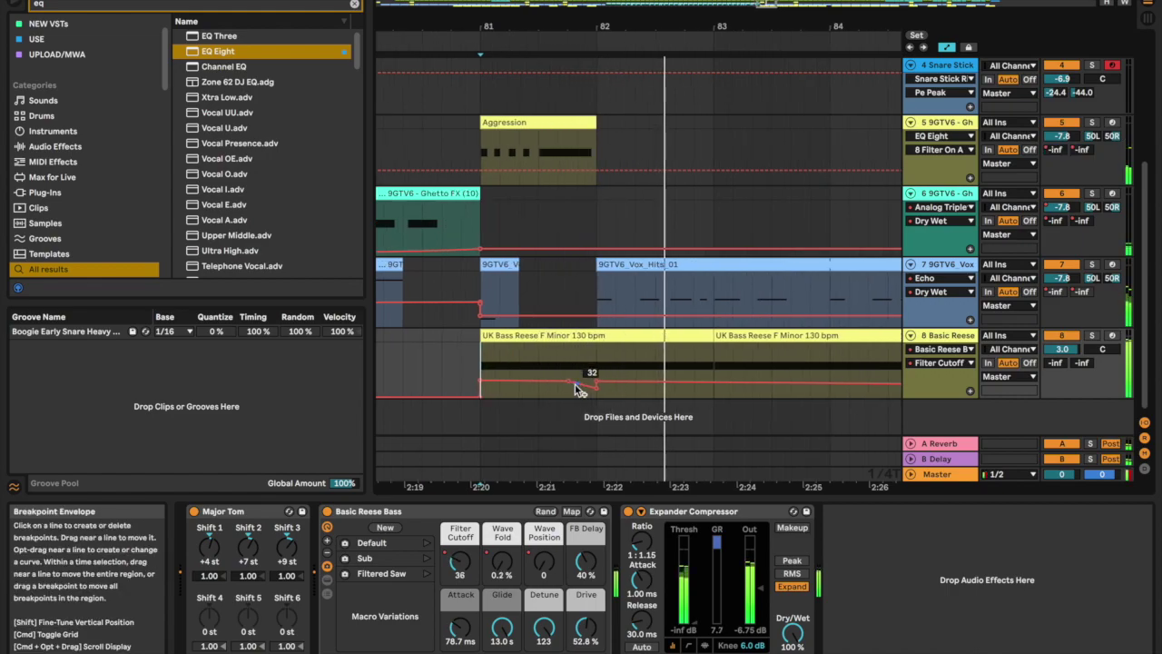
pyautogui.scroll(-4, 611, 381)
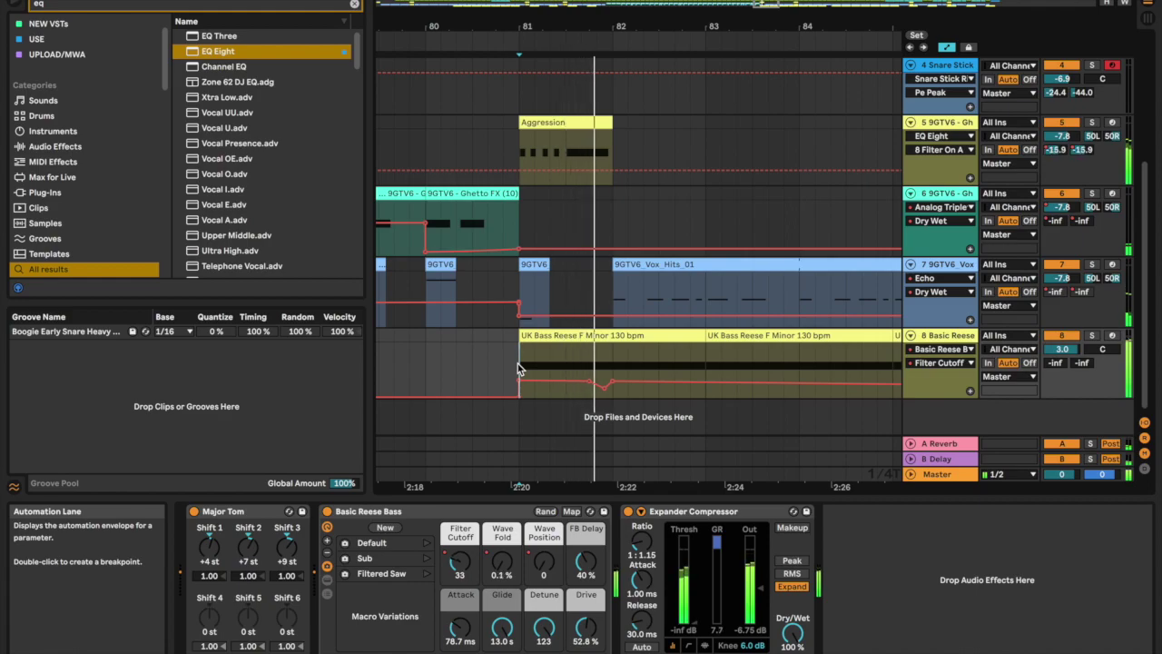
pyautogui.scroll(-3, 519, 368)
pyautogui.scroll(3, 519, 369)
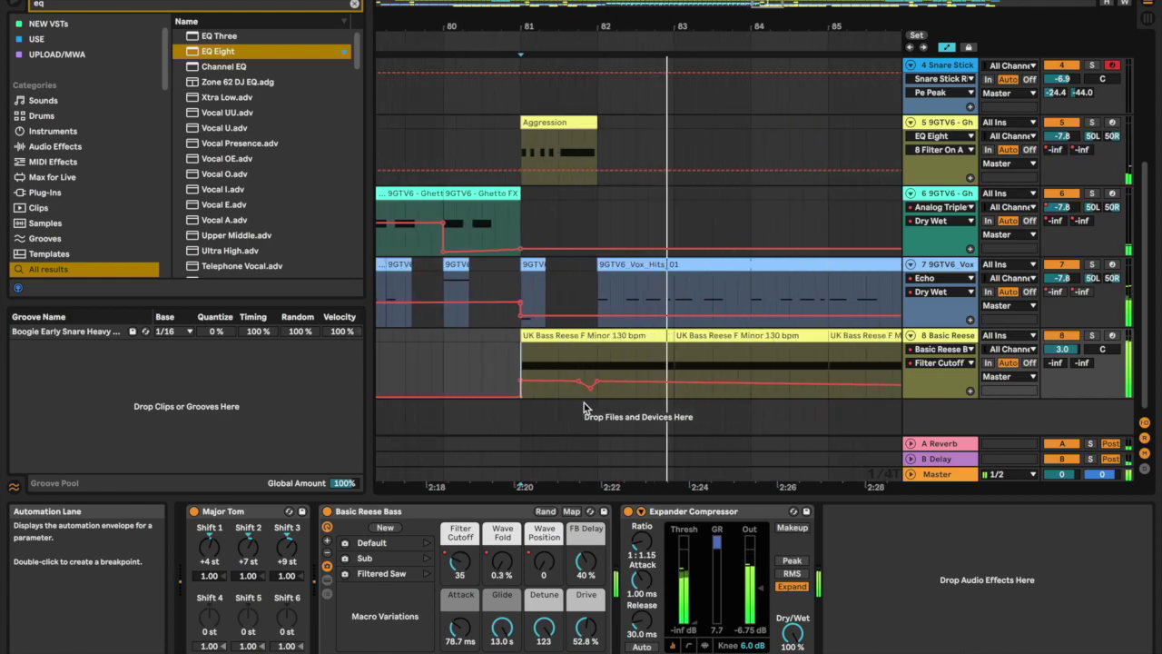
pyautogui.click(500, 356)
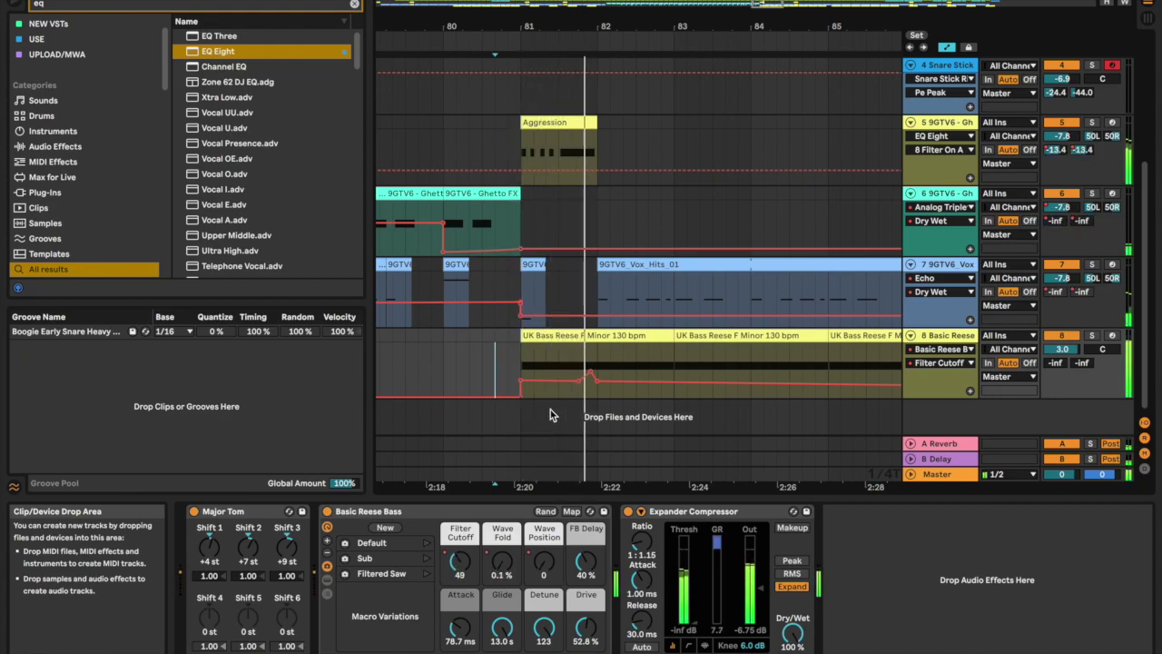
# - Try a second Filter Cutoff peak of about 73 just after bar 82 on track 8 and play the passage
pyautogui.scroll(1, 561, 400)
pyautogui.scroll(1, 561, 397)
pyautogui.moveTo(637, 382); pyautogui.dragTo(637, 367)
pyautogui.click(465, 364)
pyautogui.scroll(-1, 590, 431)
pyautogui.scroll(-1, 590, 431)
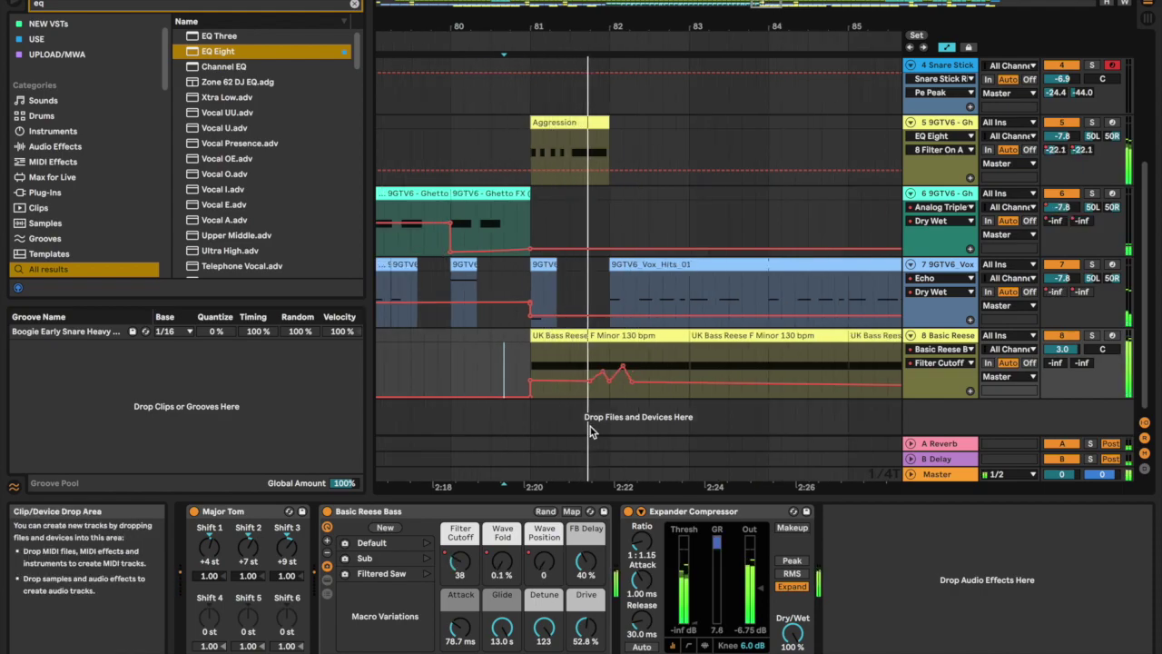
pyautogui.scroll(2, 610, 408)
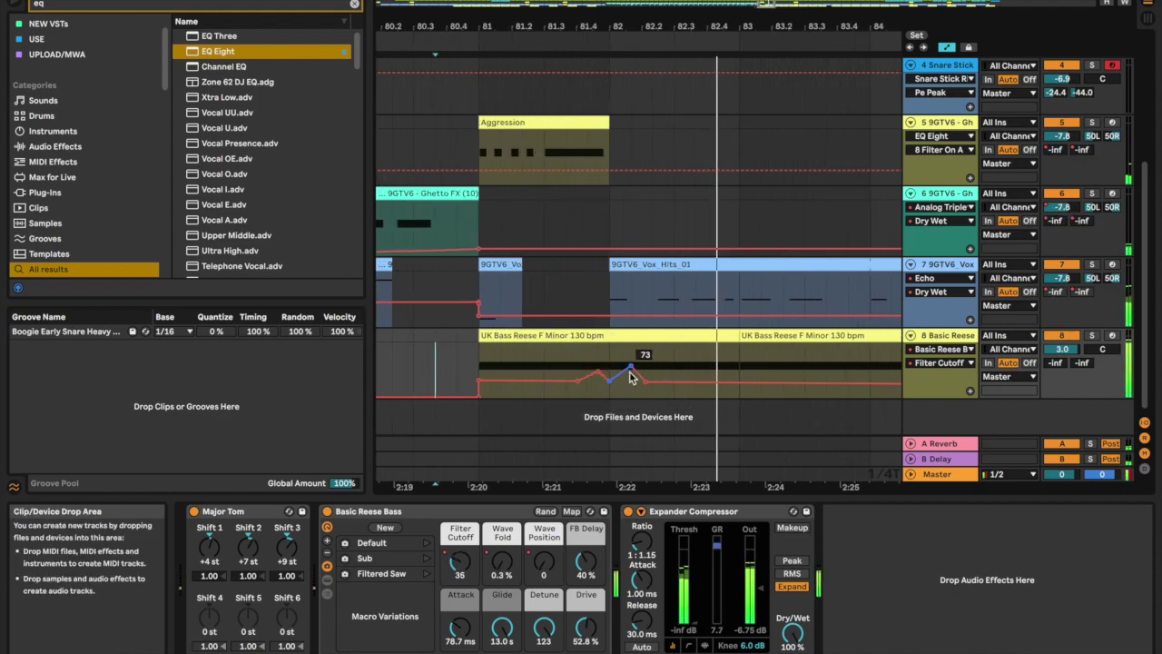
pyautogui.click(458, 363)
pyautogui.scroll(-1, 459, 363)
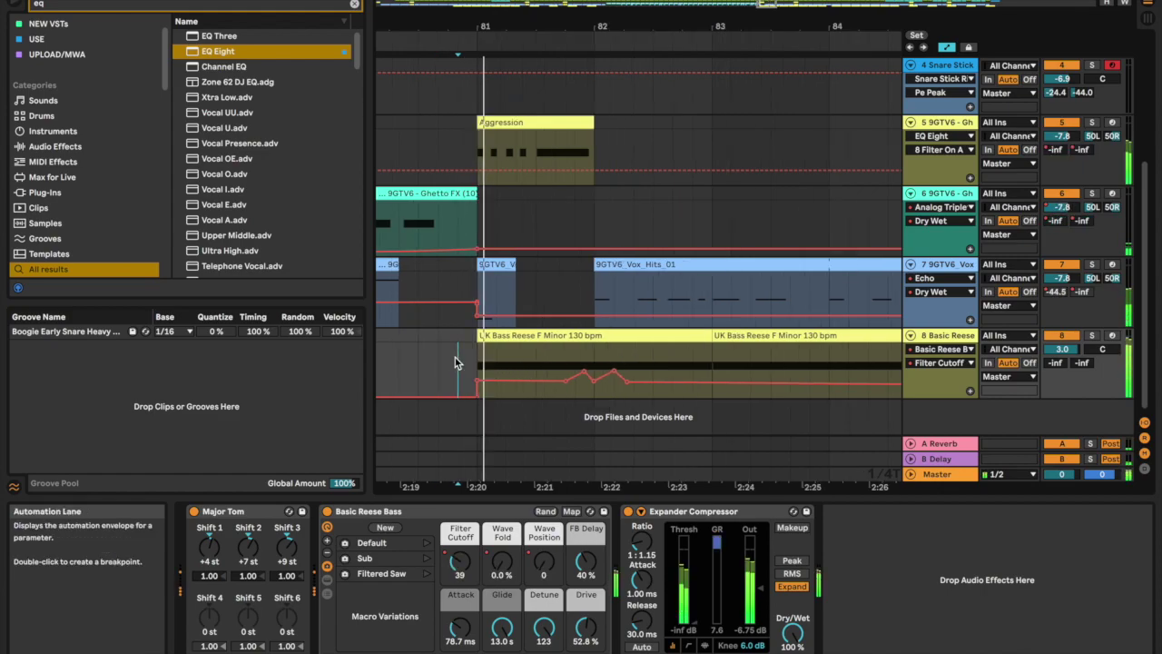
# - Flatten the second Filter Cutoff peak after bar 82 to the surrounding level and play the passage again
pyautogui.scroll(1, 563, 386)
pyautogui.click(615, 370)
pyautogui.click(612, 371)
pyautogui.click(440, 381)
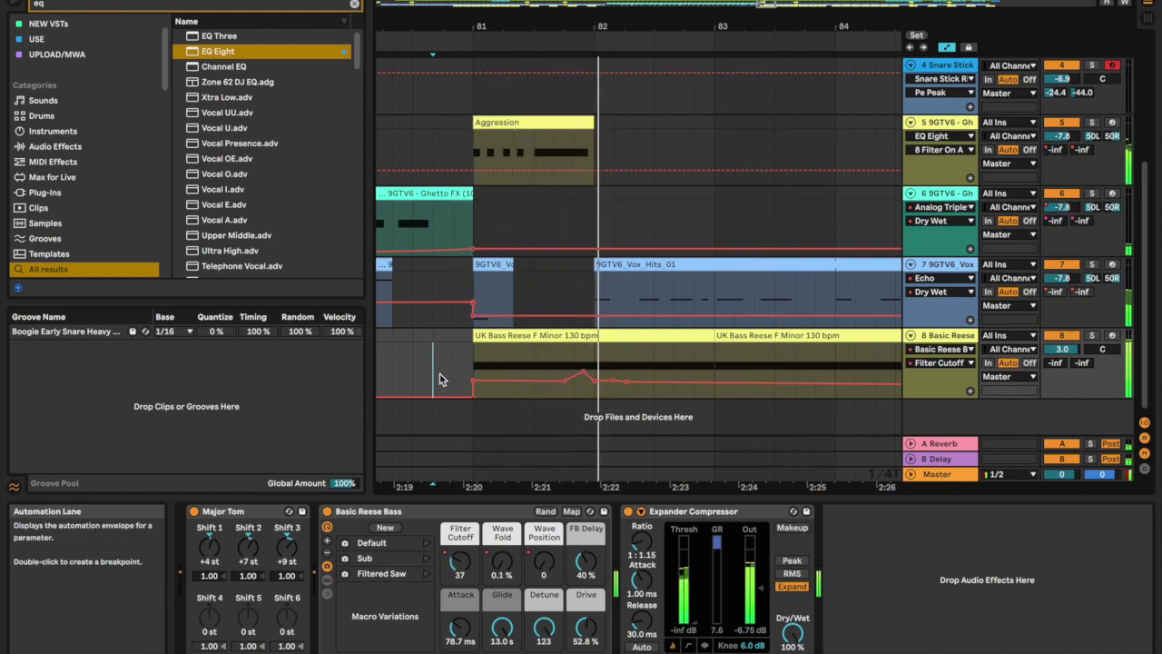
pyautogui.scroll(-5, 509, 392)
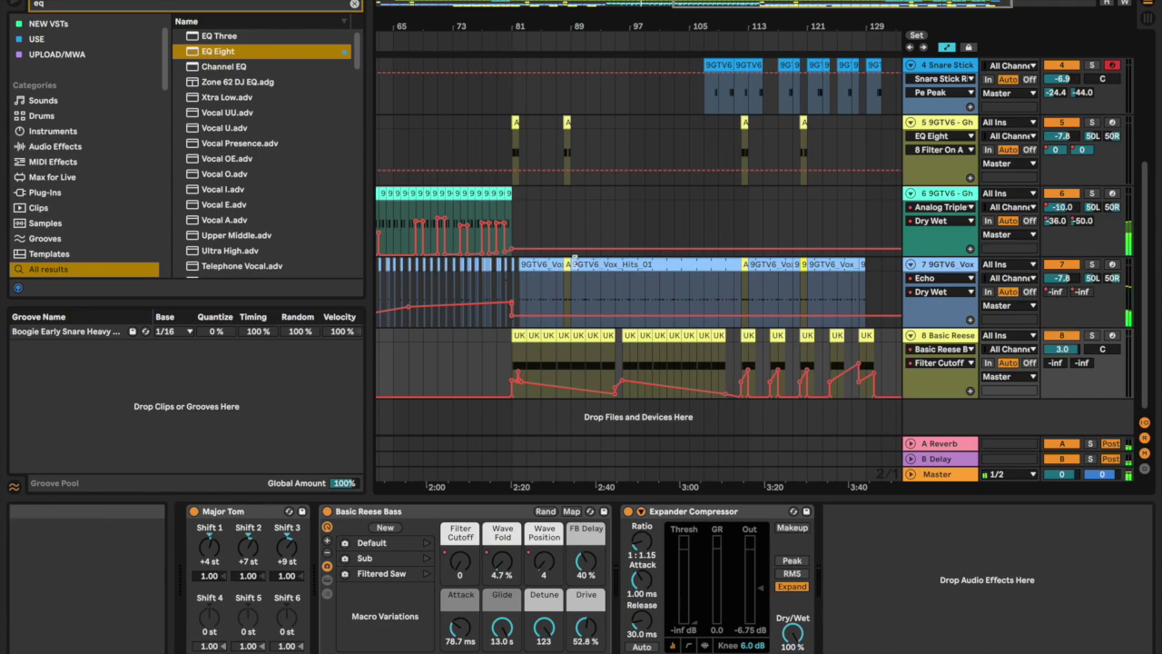
pyautogui.click(574, 266)
pyautogui.scroll(5, 573, 266)
pyautogui.scroll(3, 573, 265)
pyautogui.scroll(-5, 573, 266)
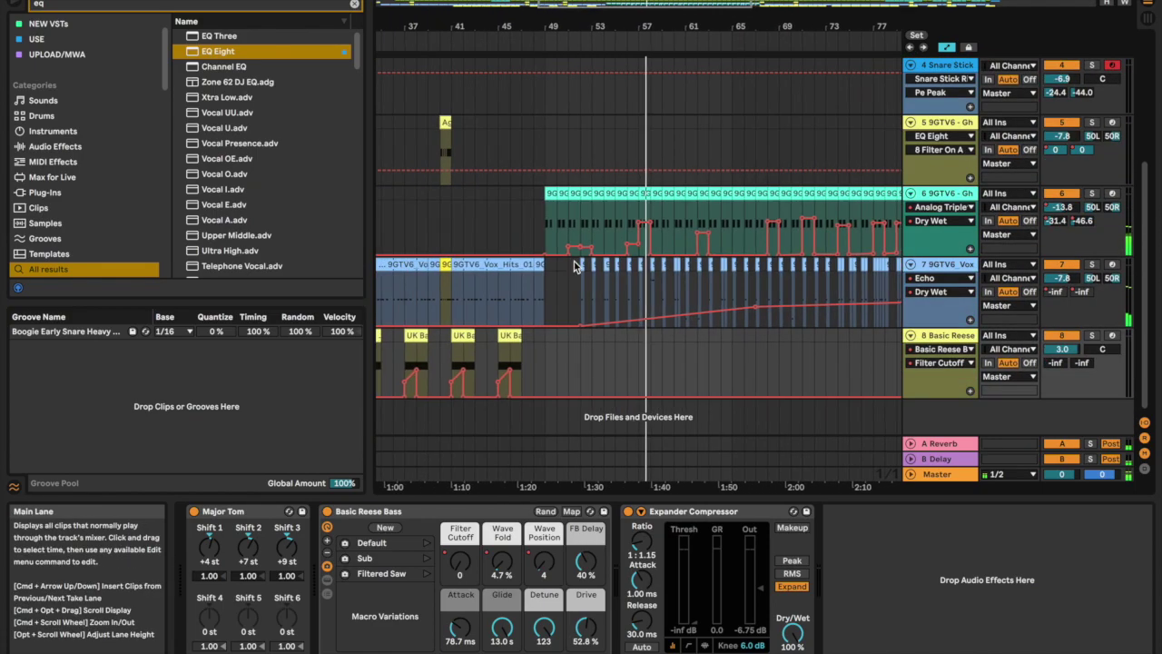
pyautogui.scroll(5, 635, 263)
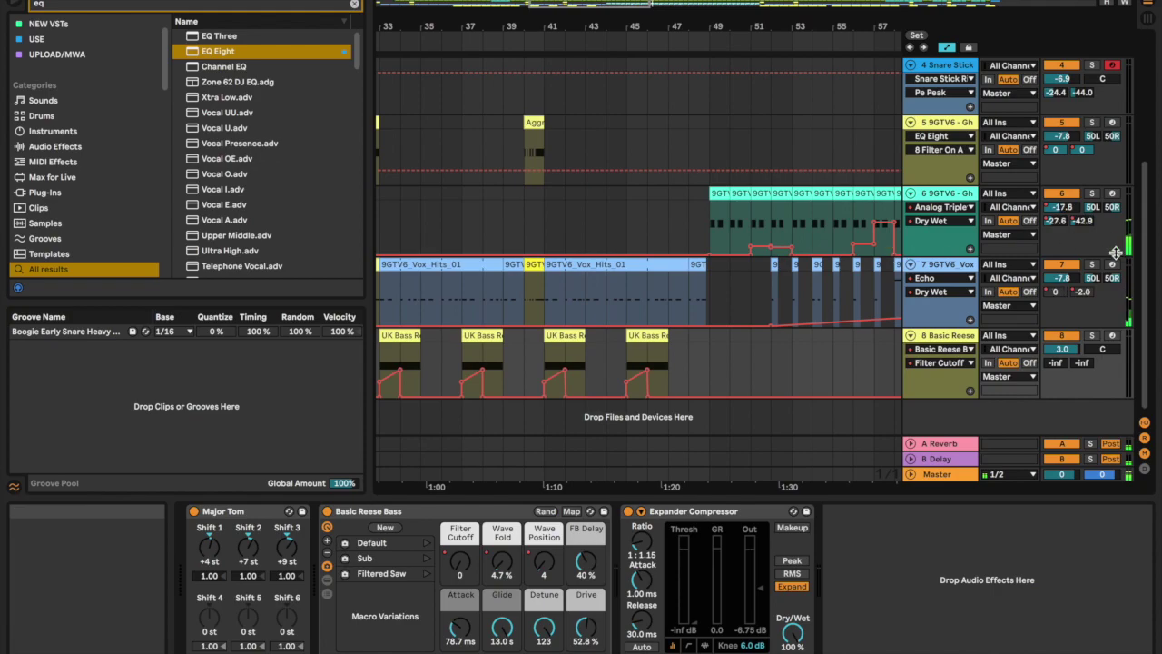
# - Search the browser for "rev" and add a Reverb after the Compressor on vocal track 7
pyautogui.click(922, 264)
pyautogui.scroll(4, 799, 569)
pyautogui.scroll(-6, 799, 569)
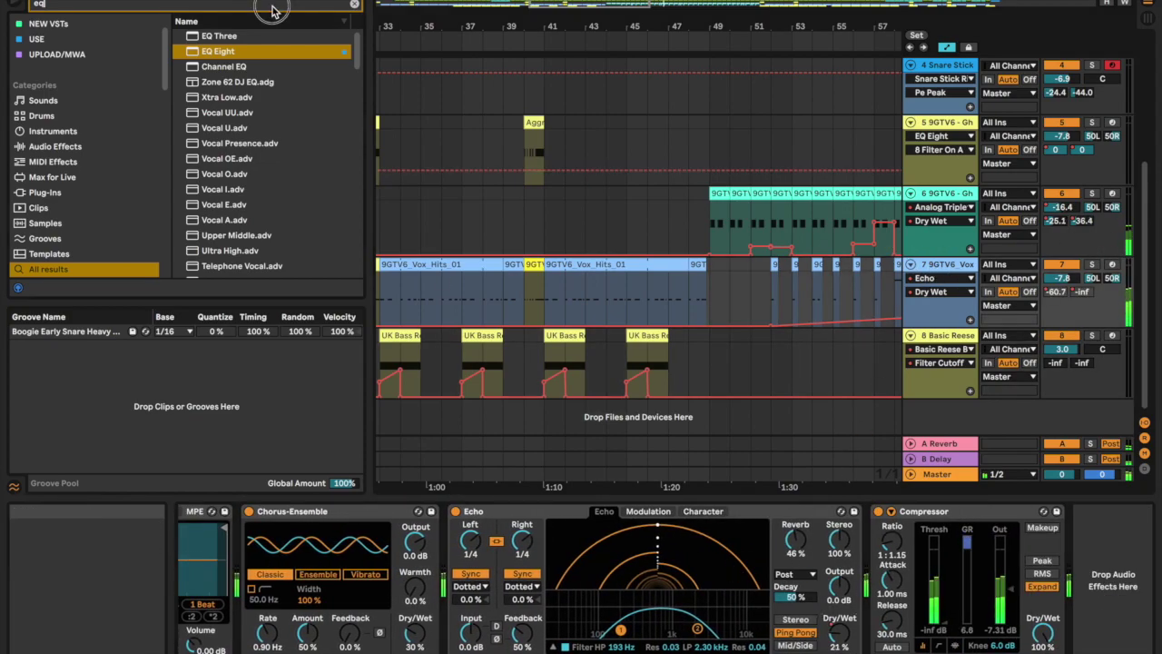
pyautogui.press('BackSpace')
pyautogui.press('BackSpace')
pyautogui.write('rev')
pyautogui.moveTo(557, 274); pyautogui.dragTo(556, 275)
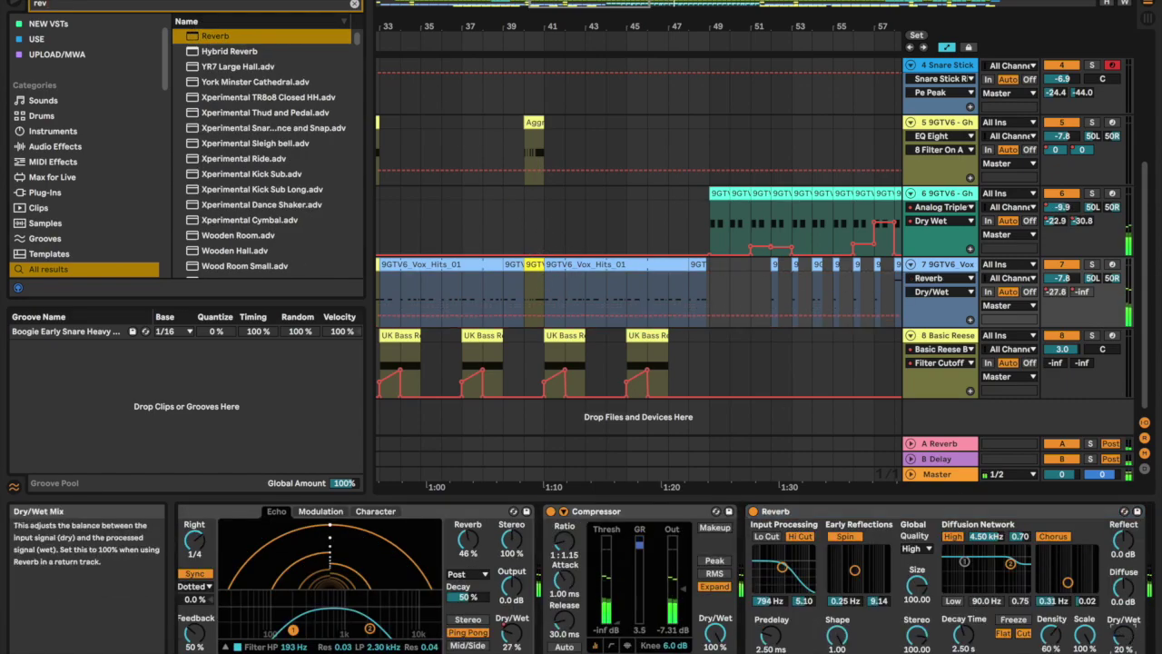
# - Enable the Reverb's input low cut with the filter at 868 Hz, and set Spin to 1.00 Hz and 15.9 and Chorus to 0.21 Hz and 0.29
pyautogui.click(765, 536)
pyautogui.moveTo(781, 567); pyautogui.dragTo(782, 566)
pyautogui.moveTo(854, 569); pyautogui.dragTo(881, 563)
pyautogui.moveTo(1068, 582); pyautogui.dragTo(1064, 565)
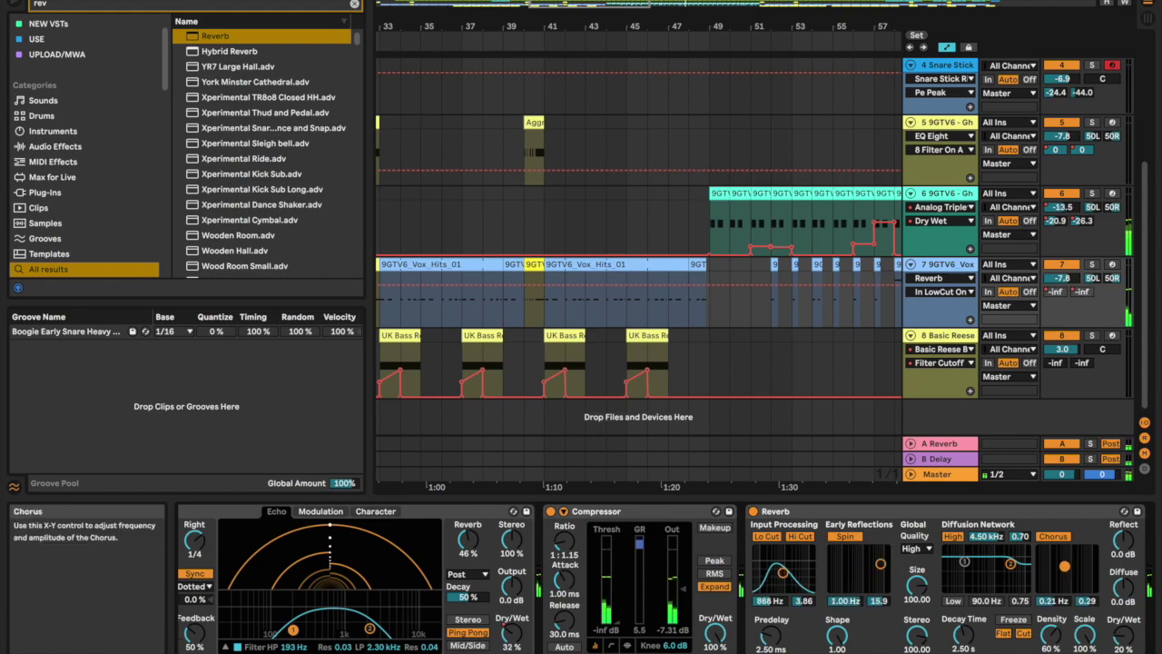
# - Enable the low shelf in the Reverb's Diffusion Network and set it to 82.6 Hz and 0.65
pyautogui.click(952, 600)
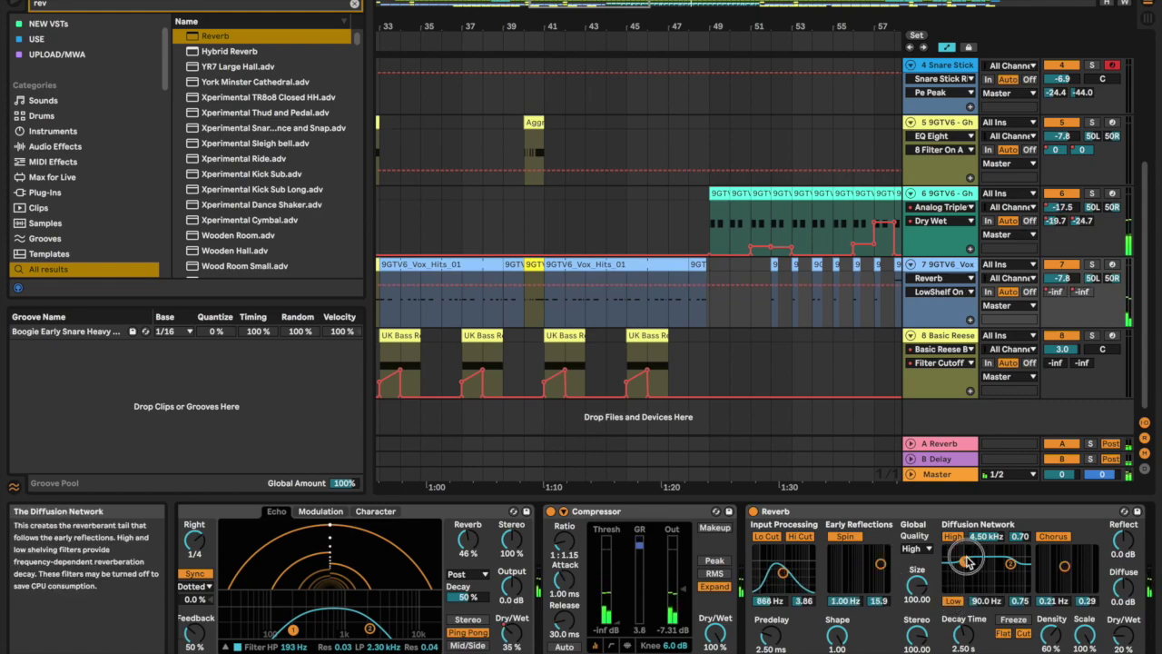
pyautogui.moveTo(964, 562); pyautogui.dragTo(966, 570)
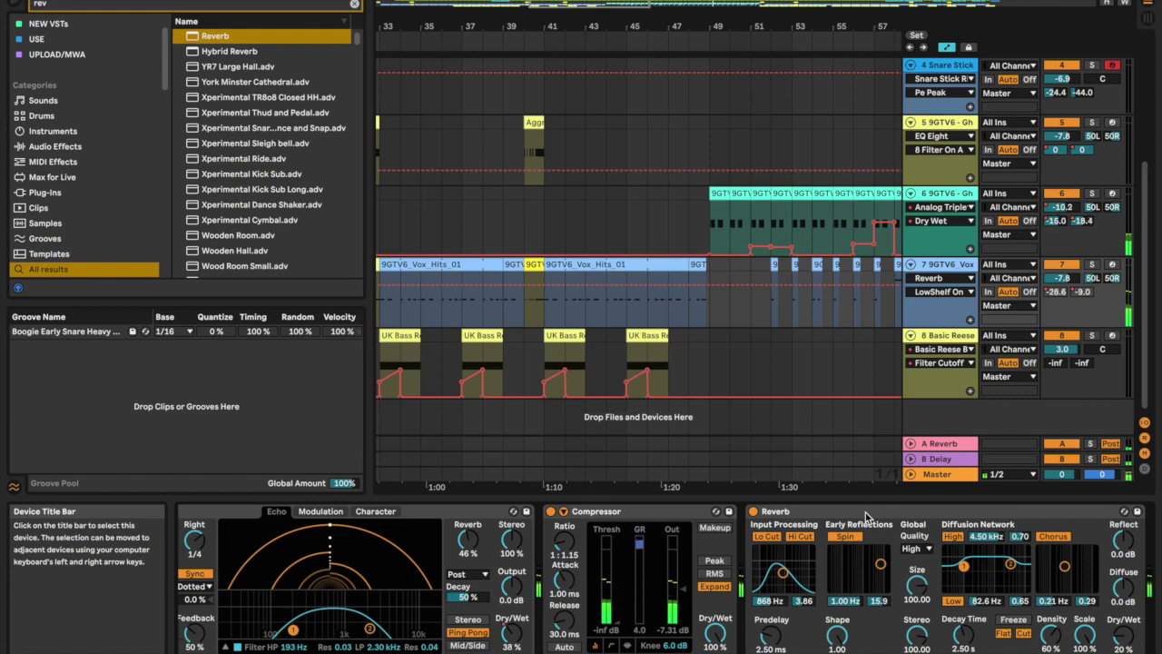
pyautogui.scroll(5, 762, 343)
pyautogui.scroll(-5, 763, 343)
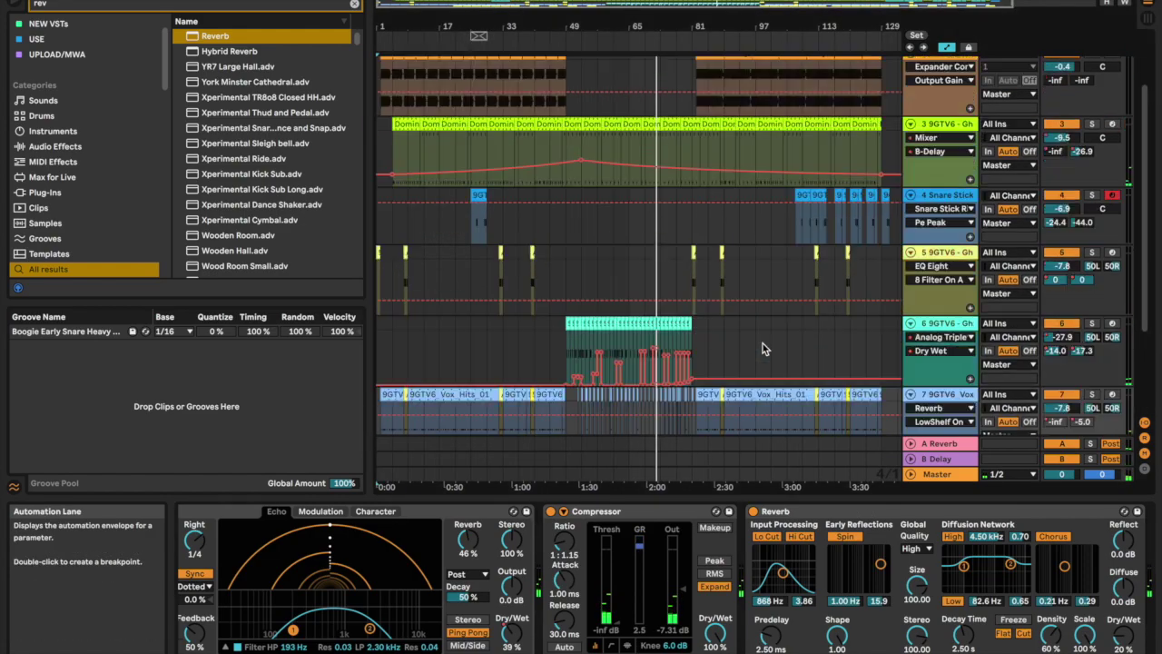